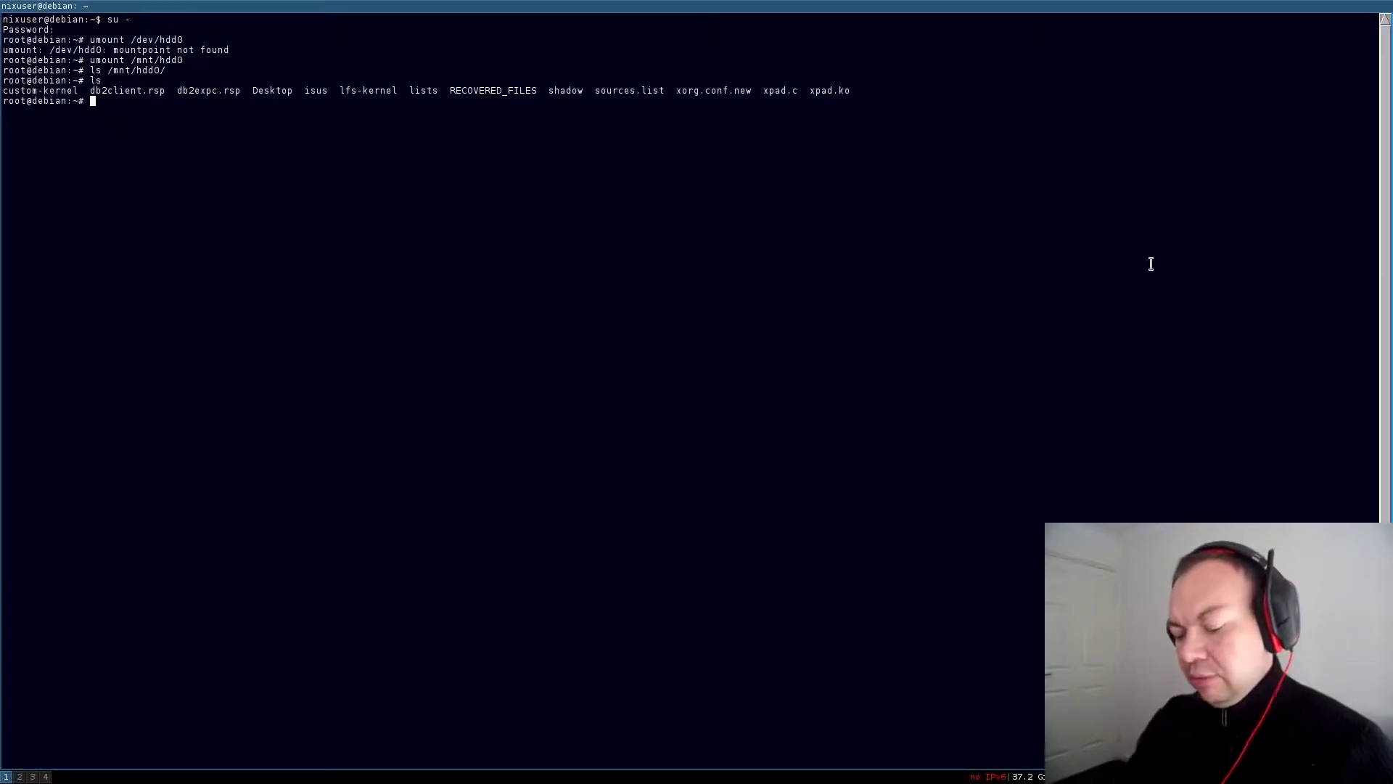
Switch to empty workspace 5 and launch Firefox from dmenu by typing 'fire'
key("super+5")
key("super+d")
type("fire")
key("Return")
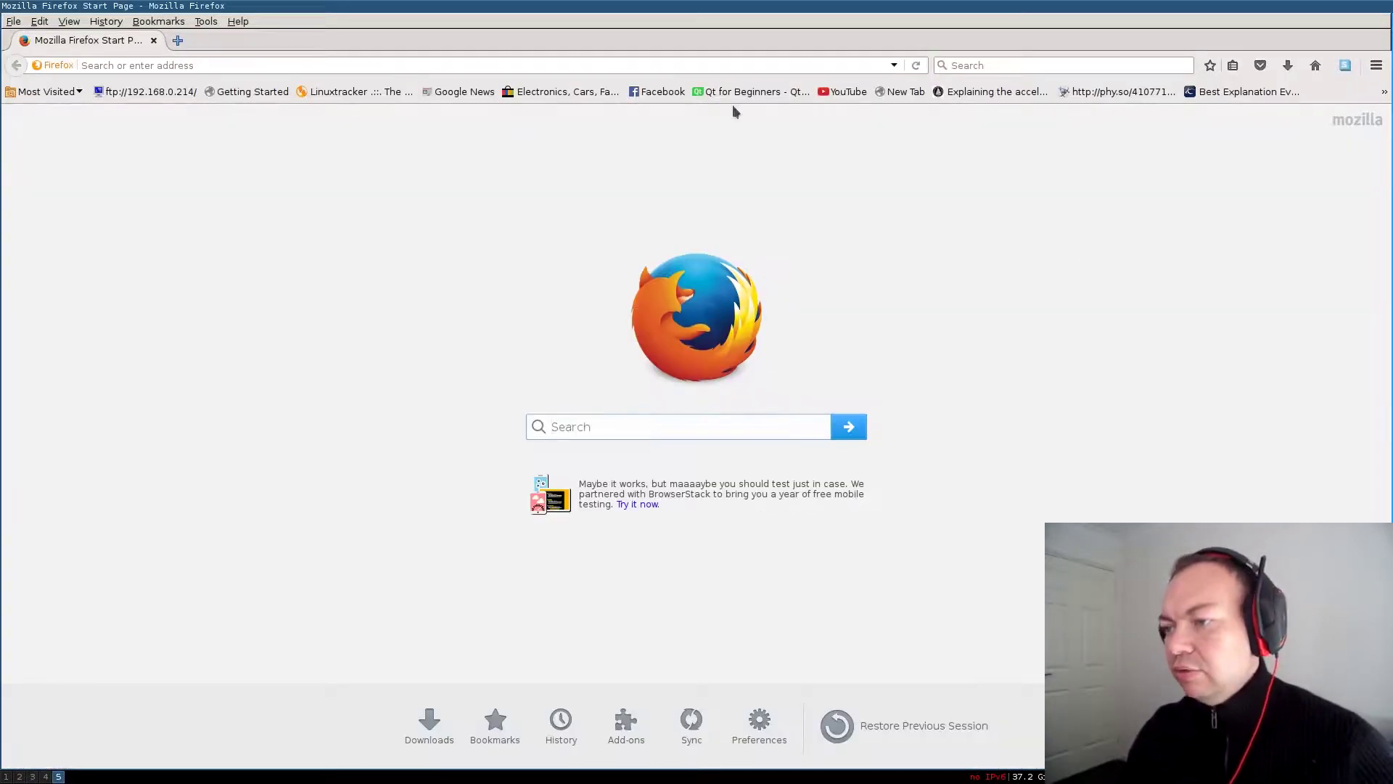
Load distrowatch.com in Firefox
left_click(546, 62)
type("distrowatch.com/")
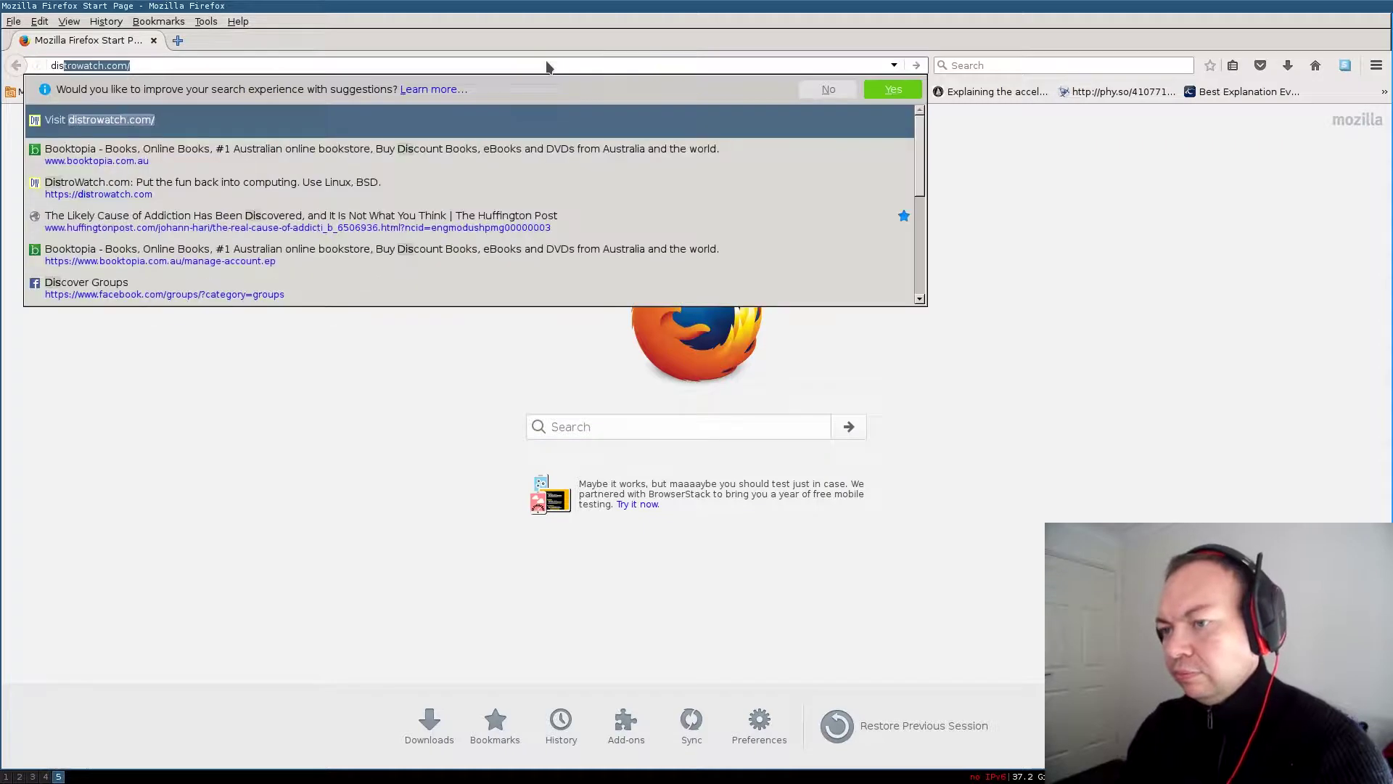
key("Return")
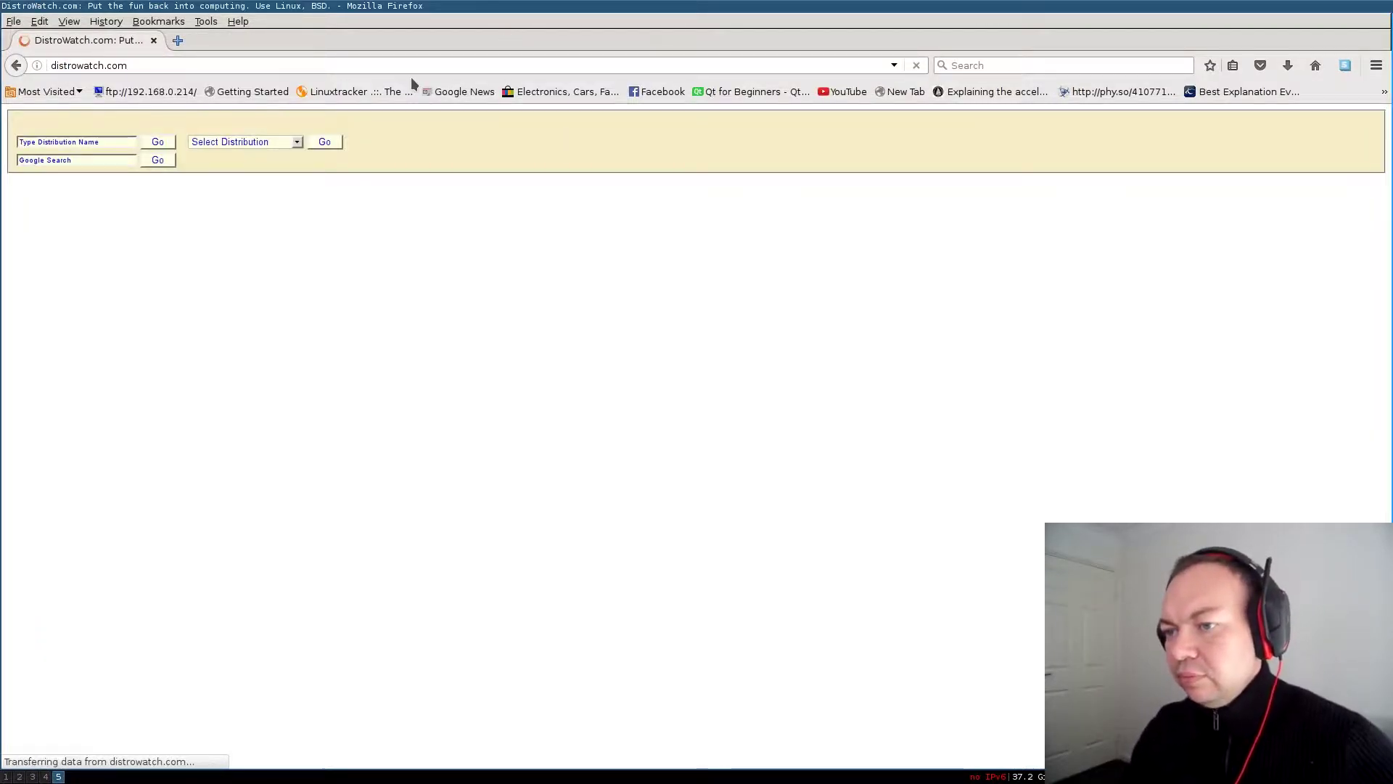
Scroll the DistroWatch home page and bring OpenIndiana into view in the Select Distribution list
scroll(498, 339, "down", 10)
scroll(498, 340, "down", 15)
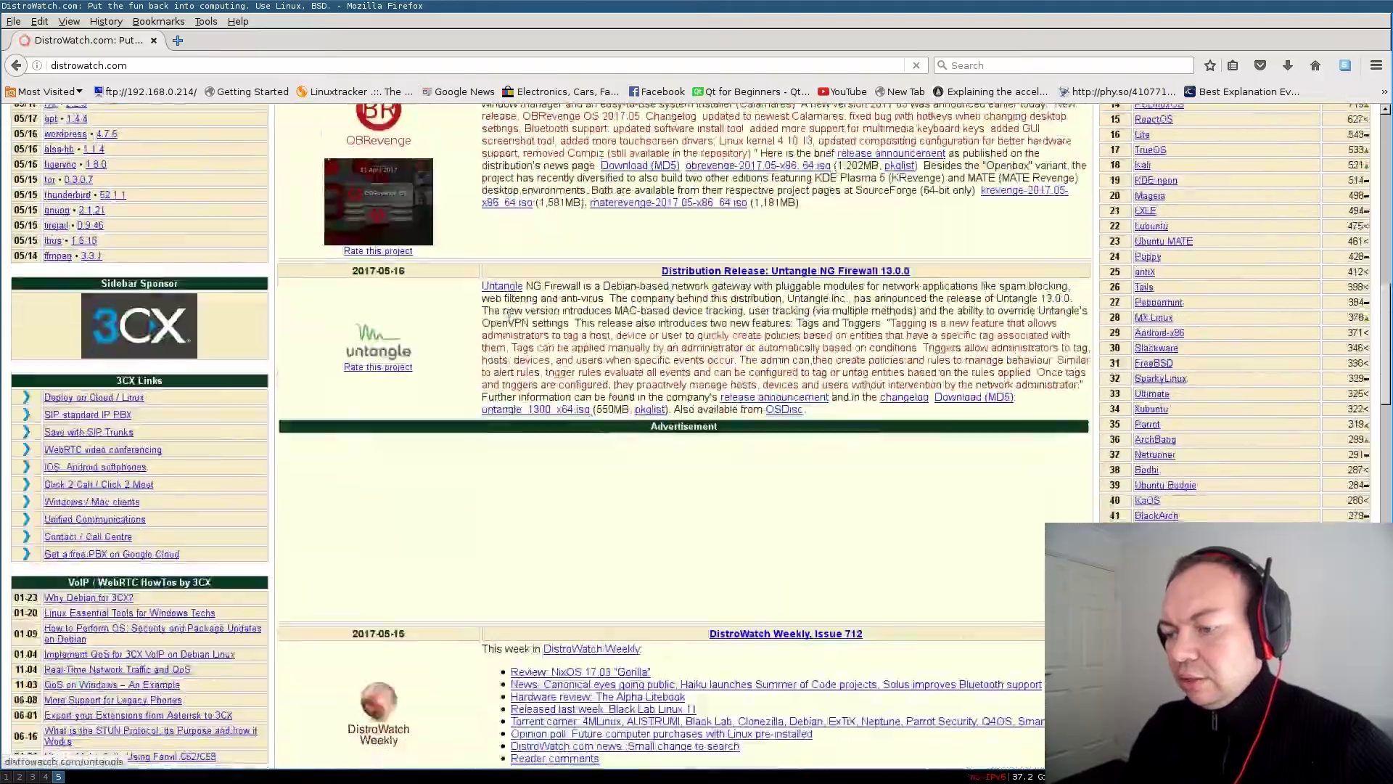
scroll(511, 317, "down", 5)
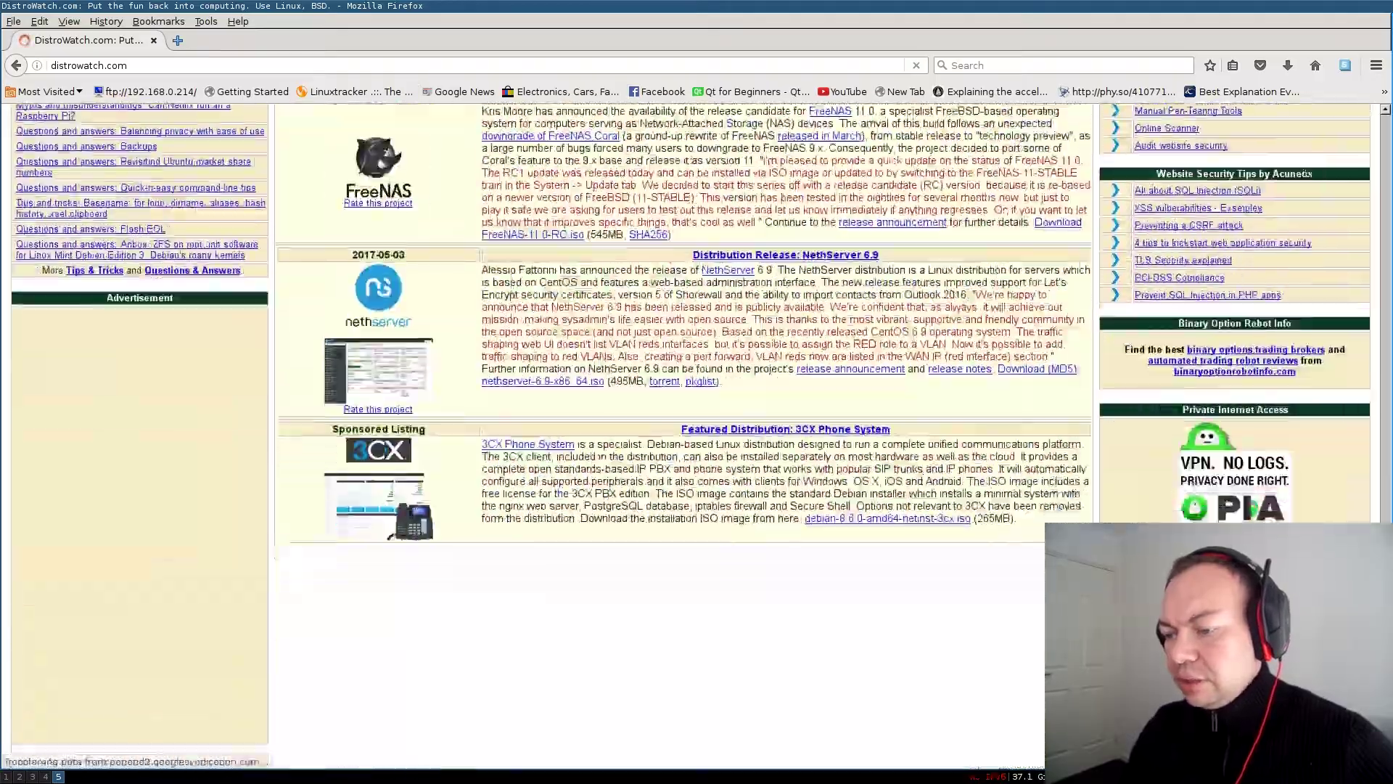
scroll(512, 319, "up", 10)
scroll(525, 324, "up", 15)
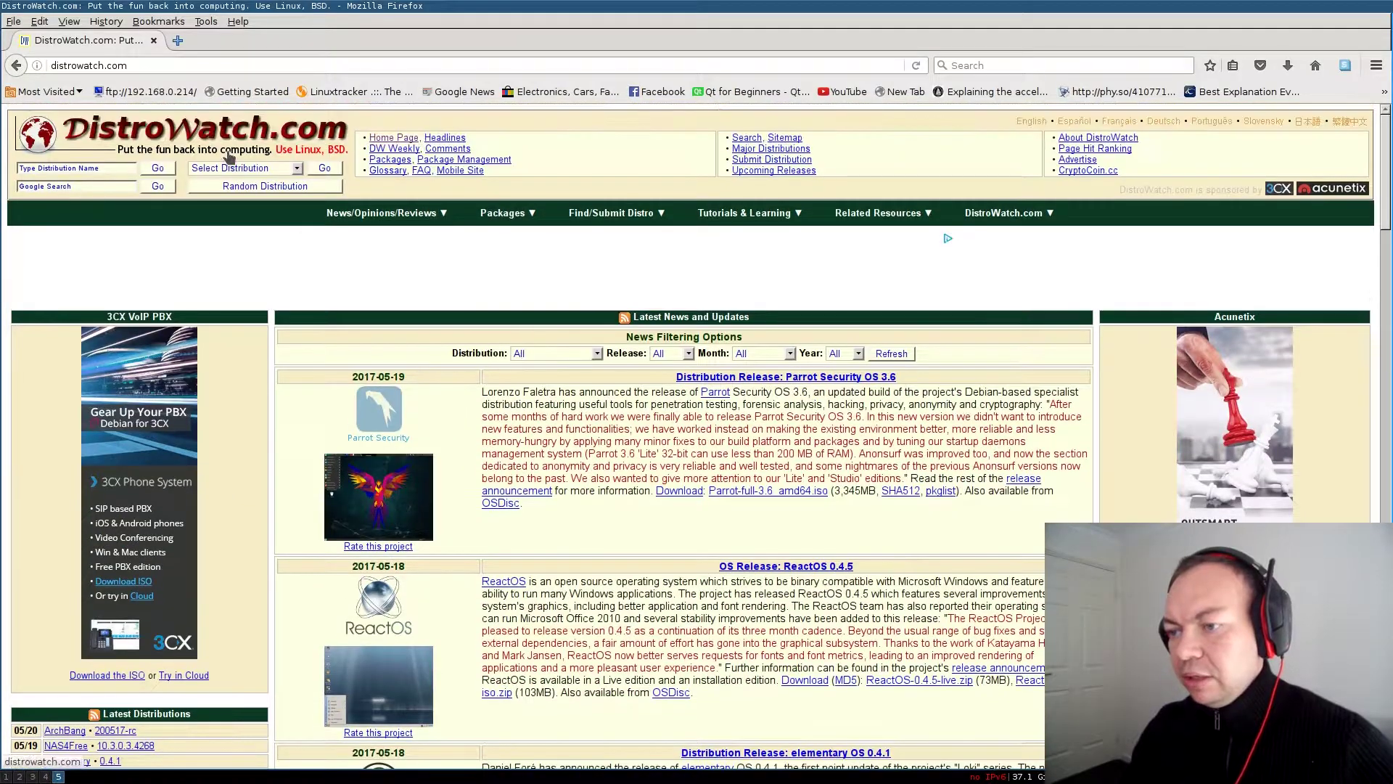
left_click(260, 168)
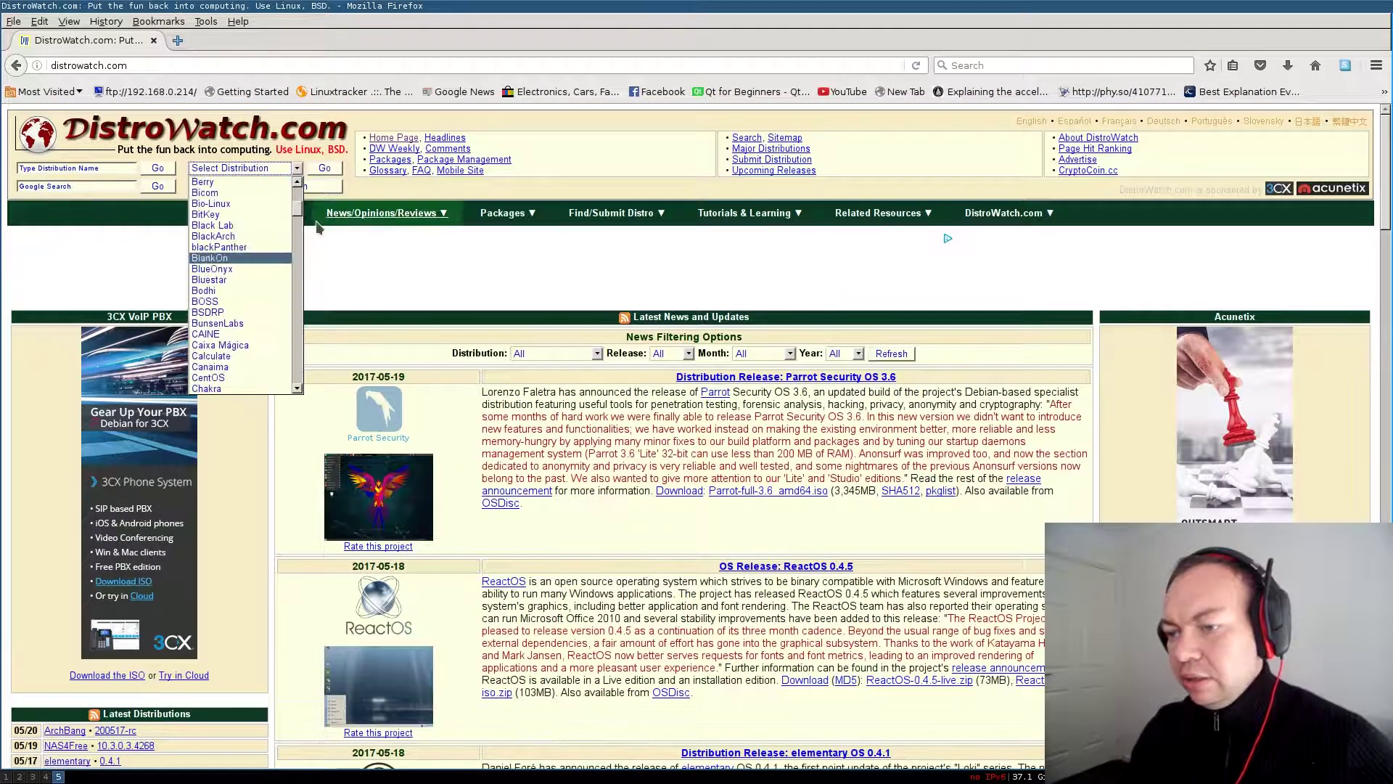
left_click_drag(299, 196, 302, 292)
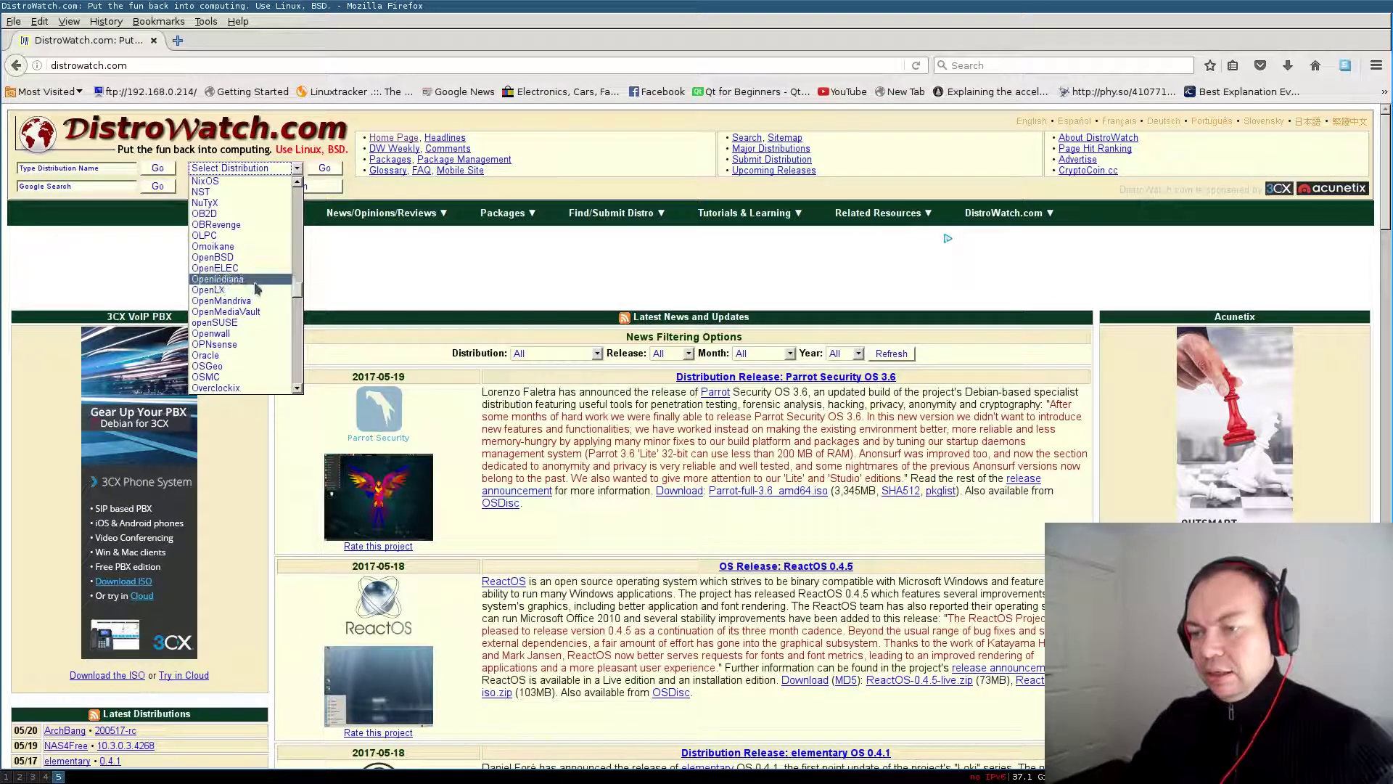
Open the OpenIndiana page, highlight the latest release date 2017-05-03, then clear the selection
left_click(254, 283)
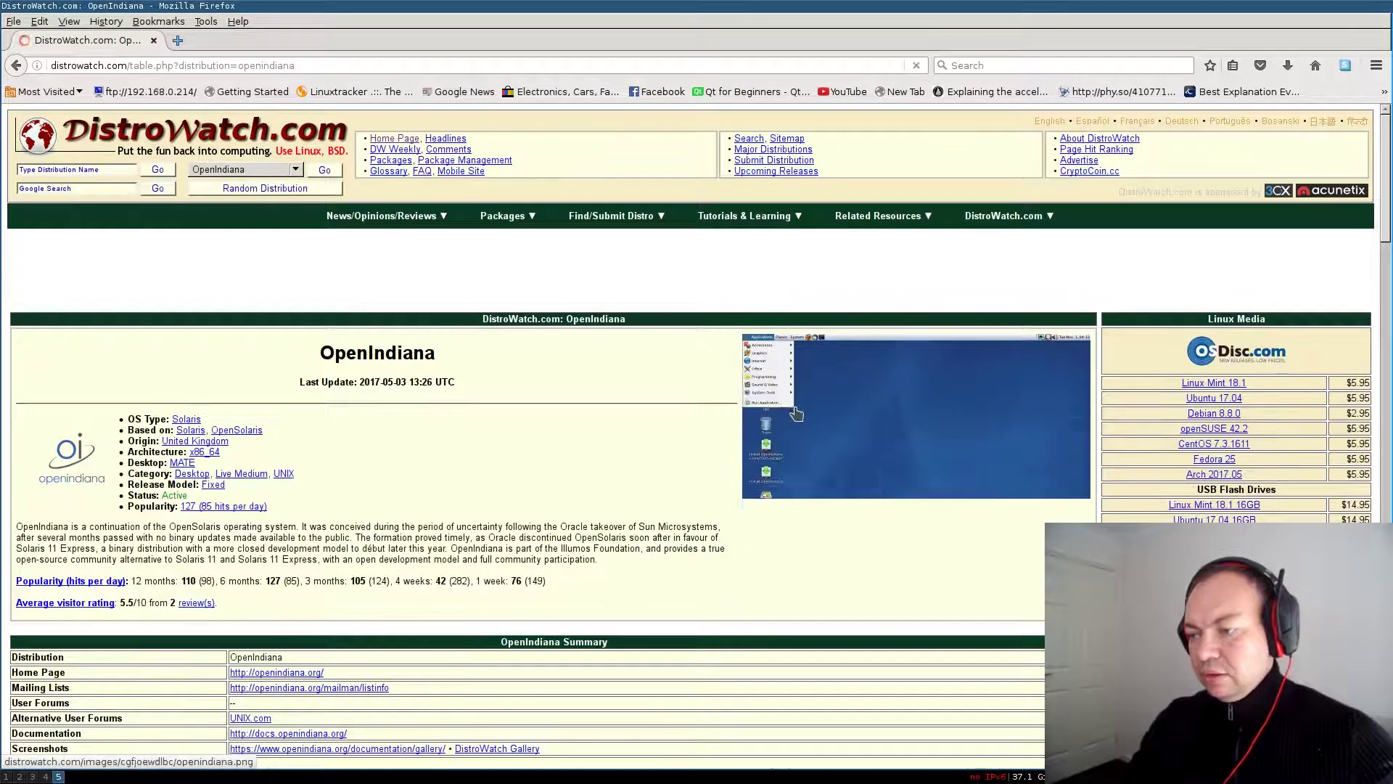
scroll(519, 470, "down", 10)
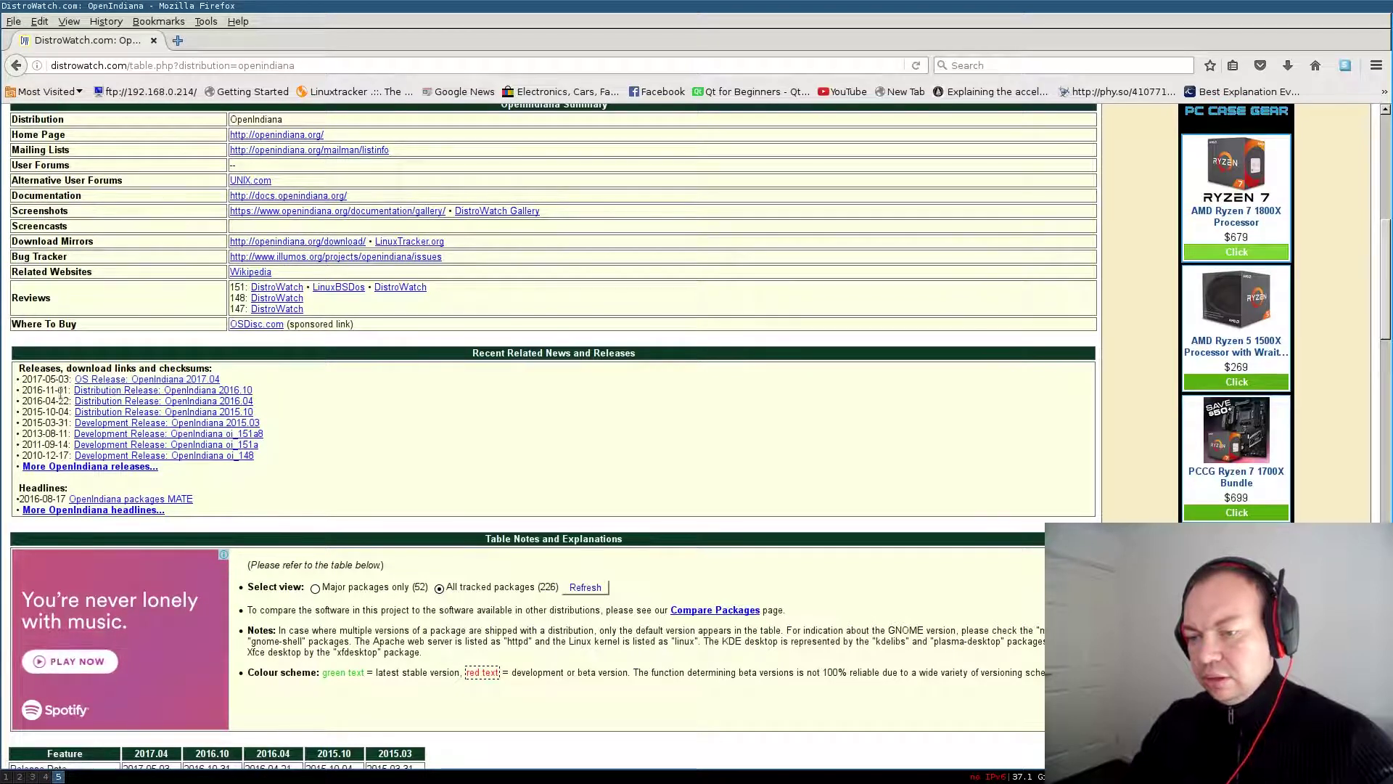
double_click(50, 379)
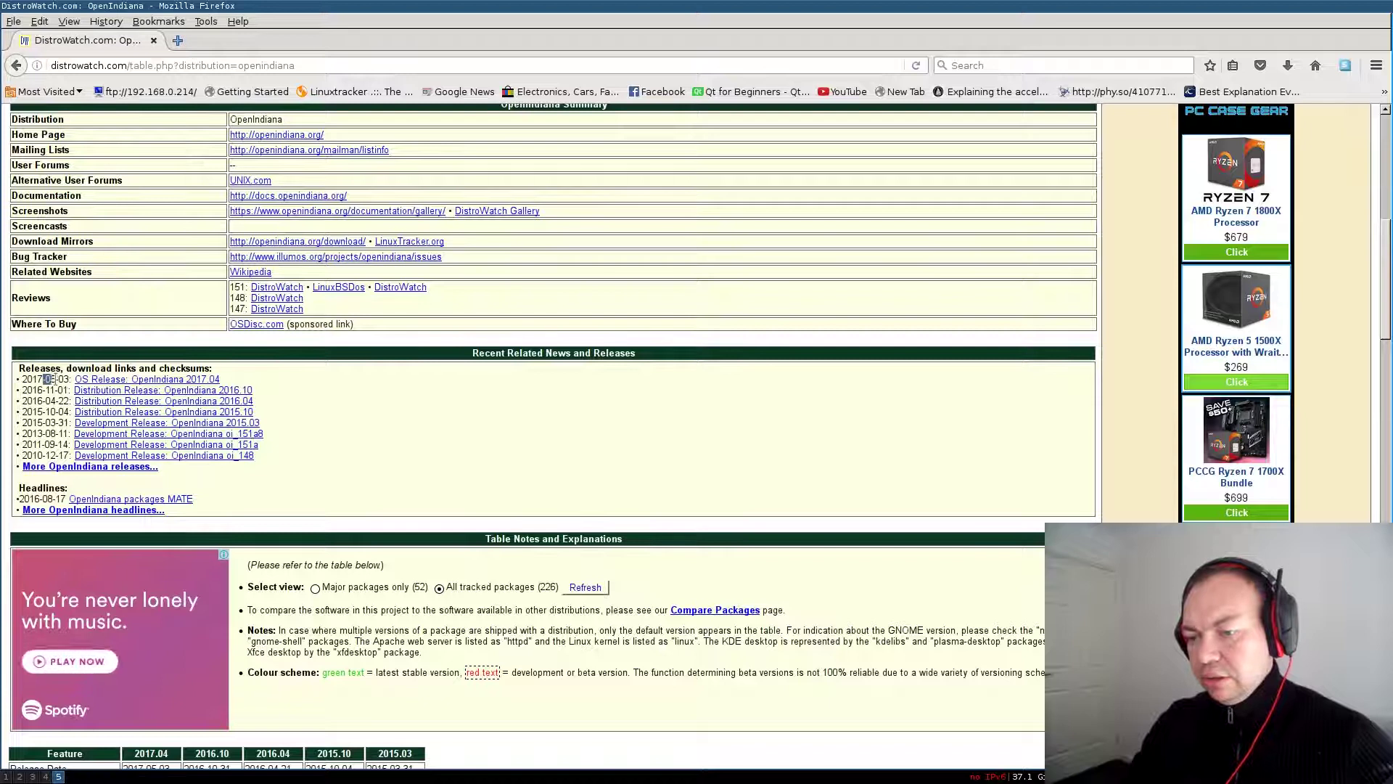
left_click_drag(49, 378, 68, 379)
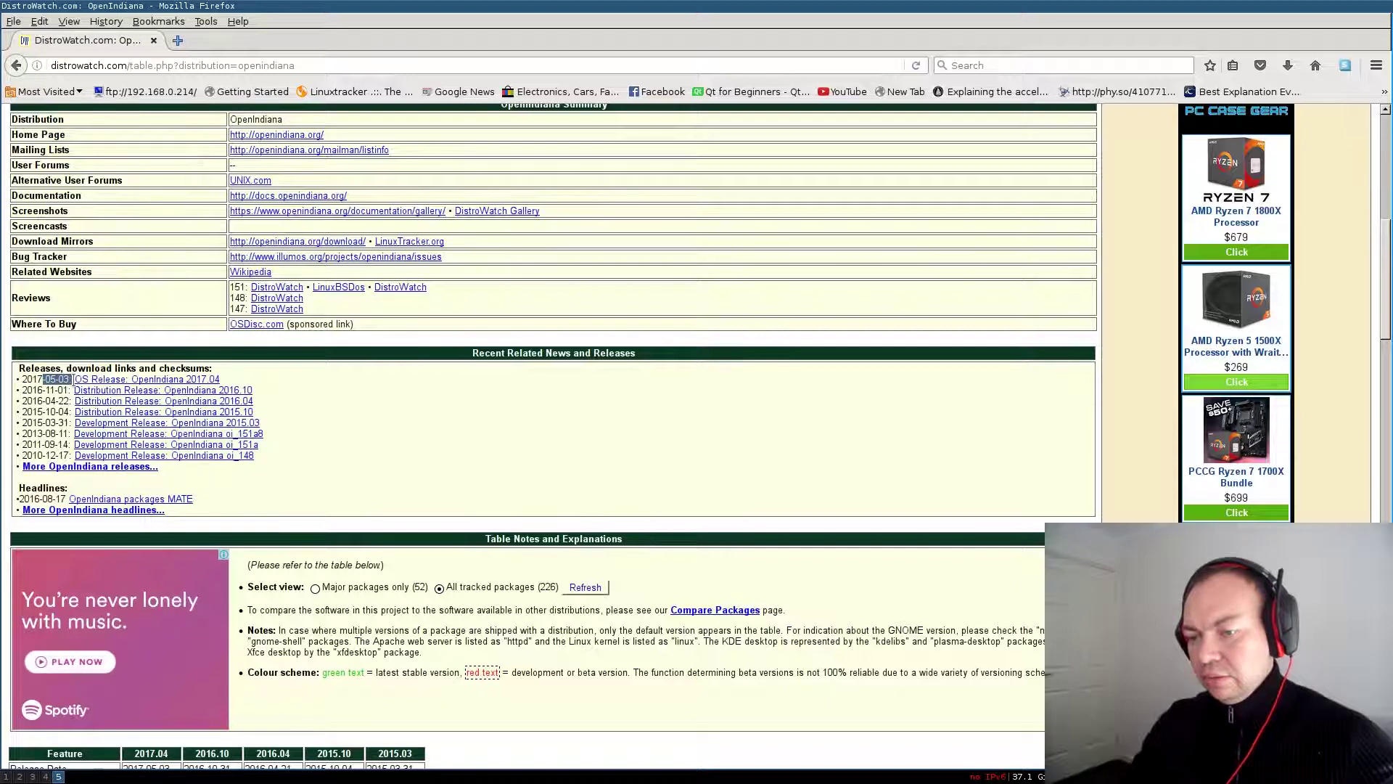
left_click(497, 438)
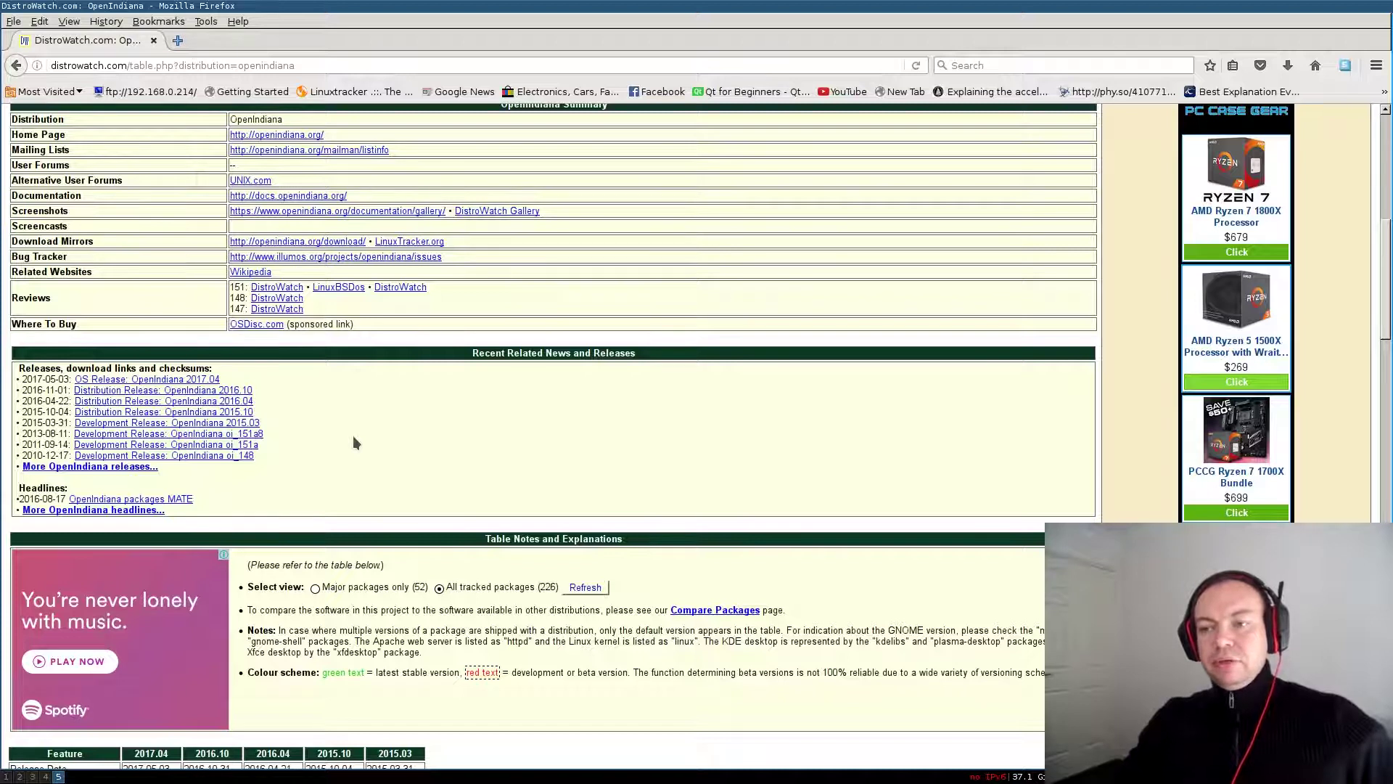
In a new tab, enter 192 and accept the autofilled address 192.168.0.214/
left_click(179, 41)
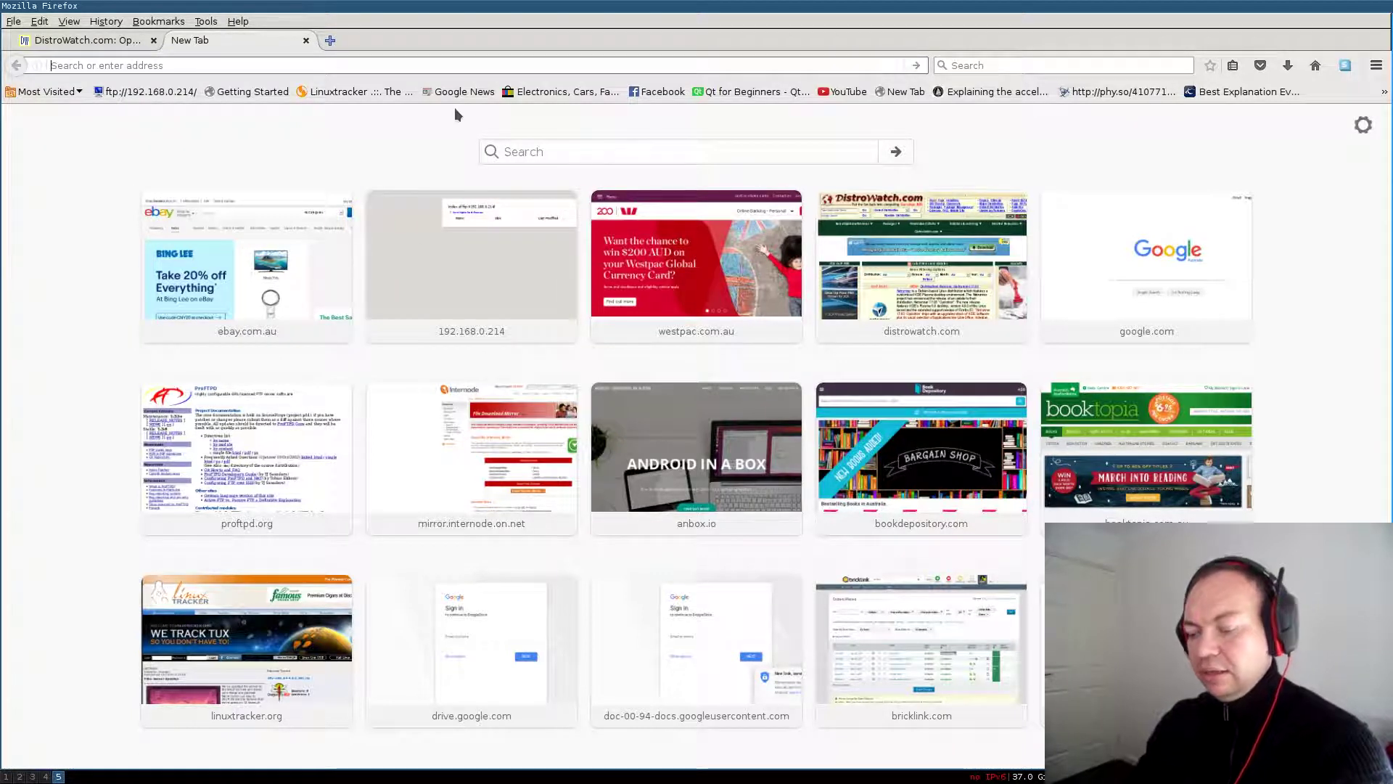
type("192.168.0.214/")
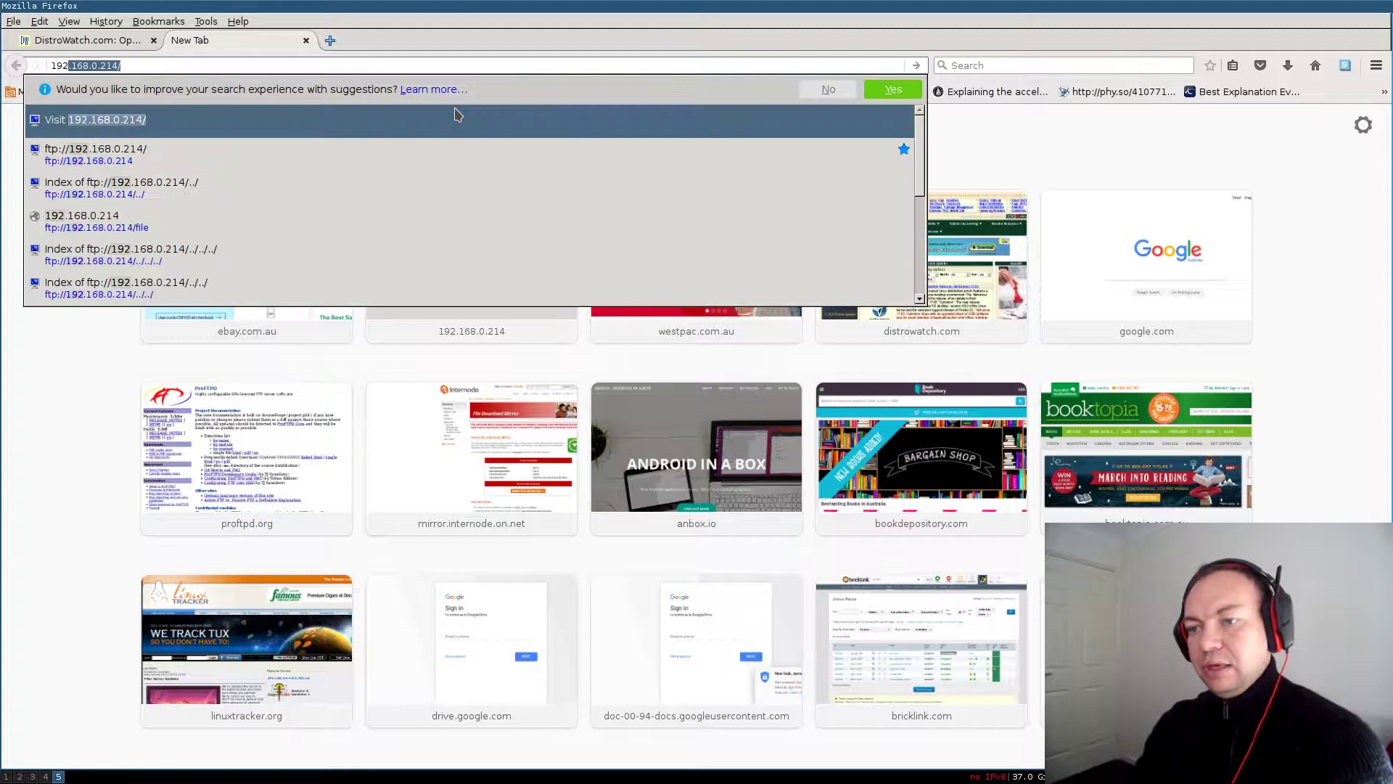
left_click(184, 63)
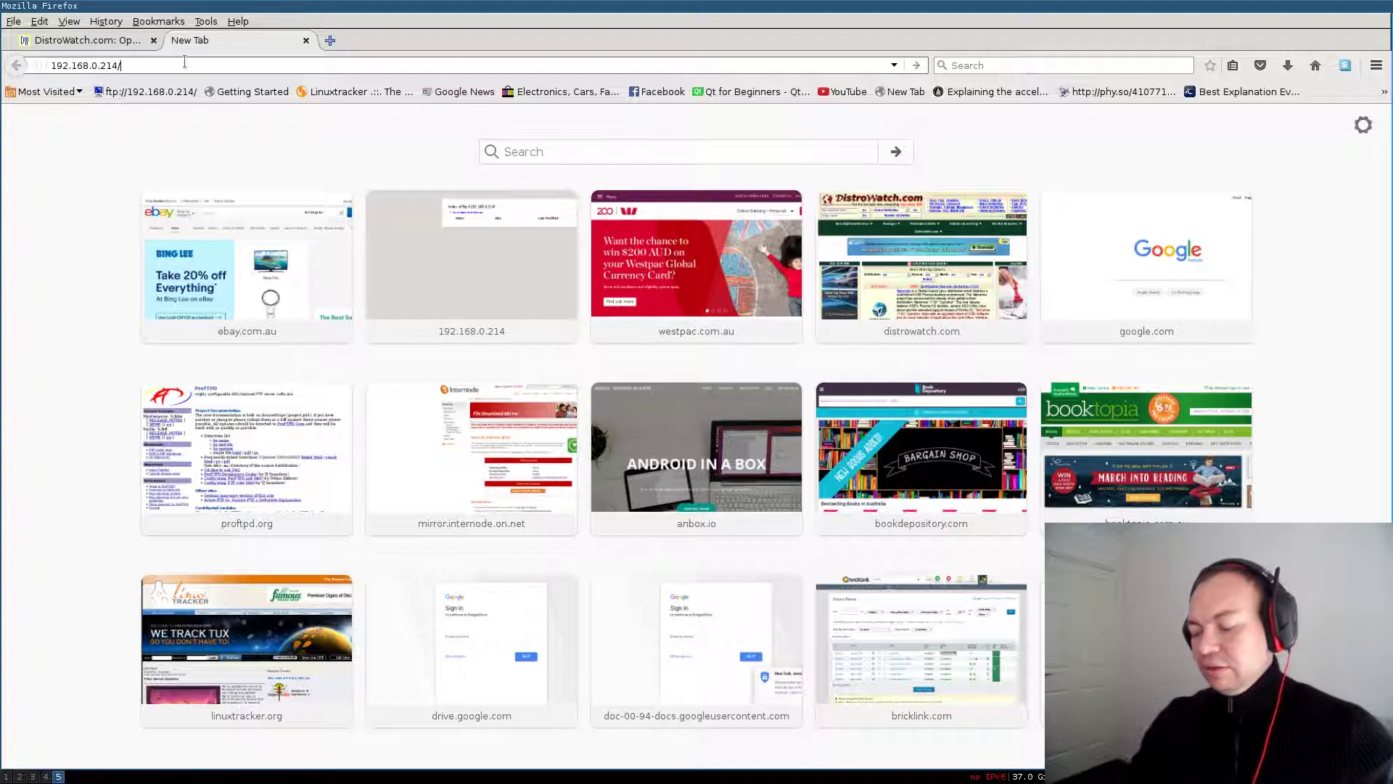
Change the address to 192.168.0.203 and load it as ftp://192.168.0.203
key("BackSpace")
key("BackSpace")
key("BackSpace")
type("0")
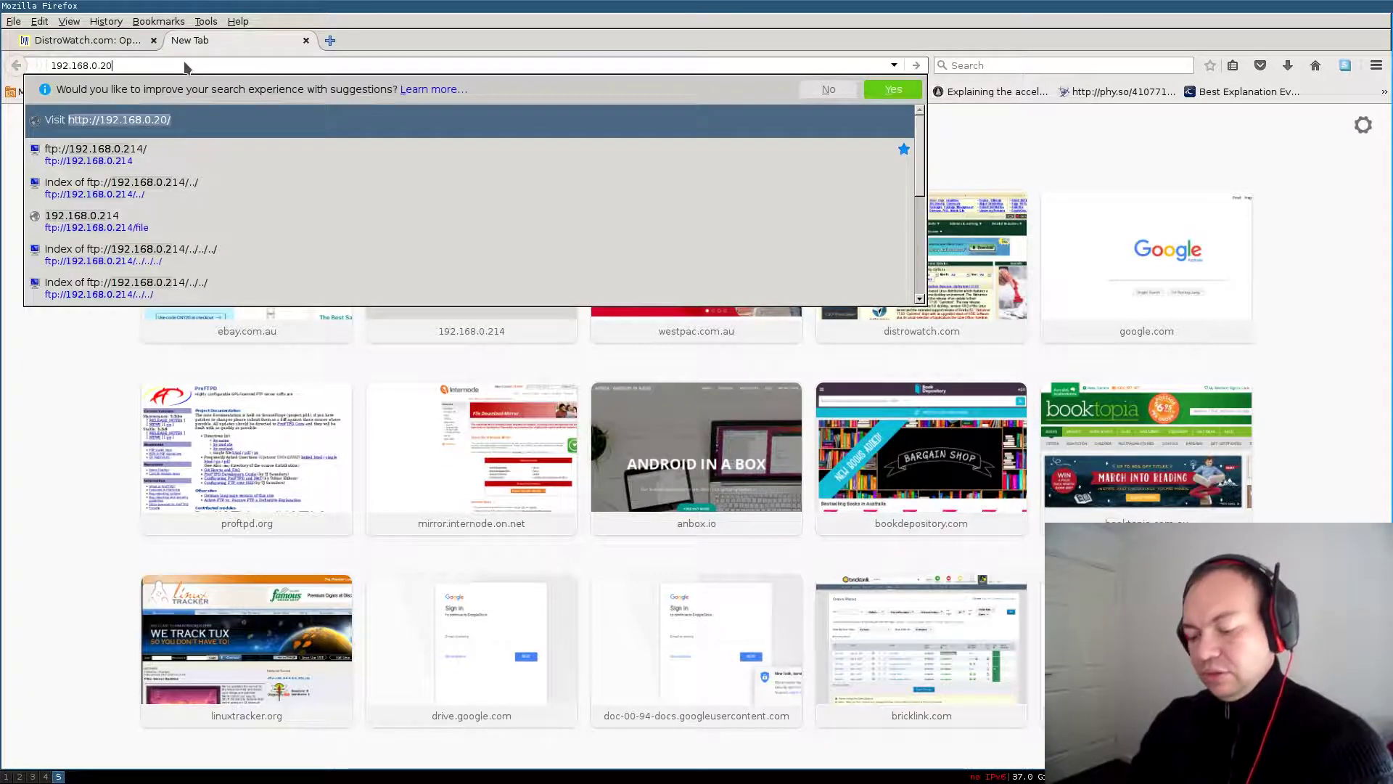
type("3")
key("Return")
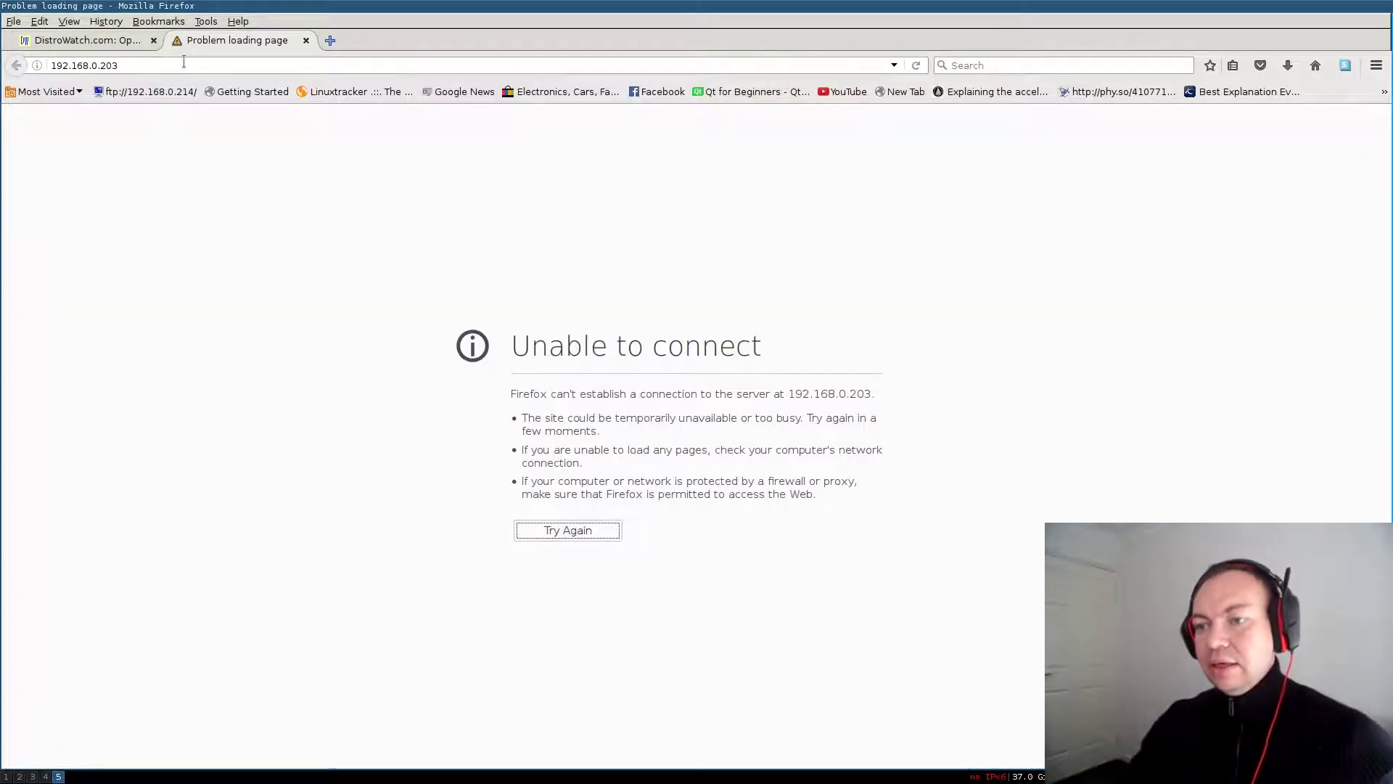
left_click(157, 65)
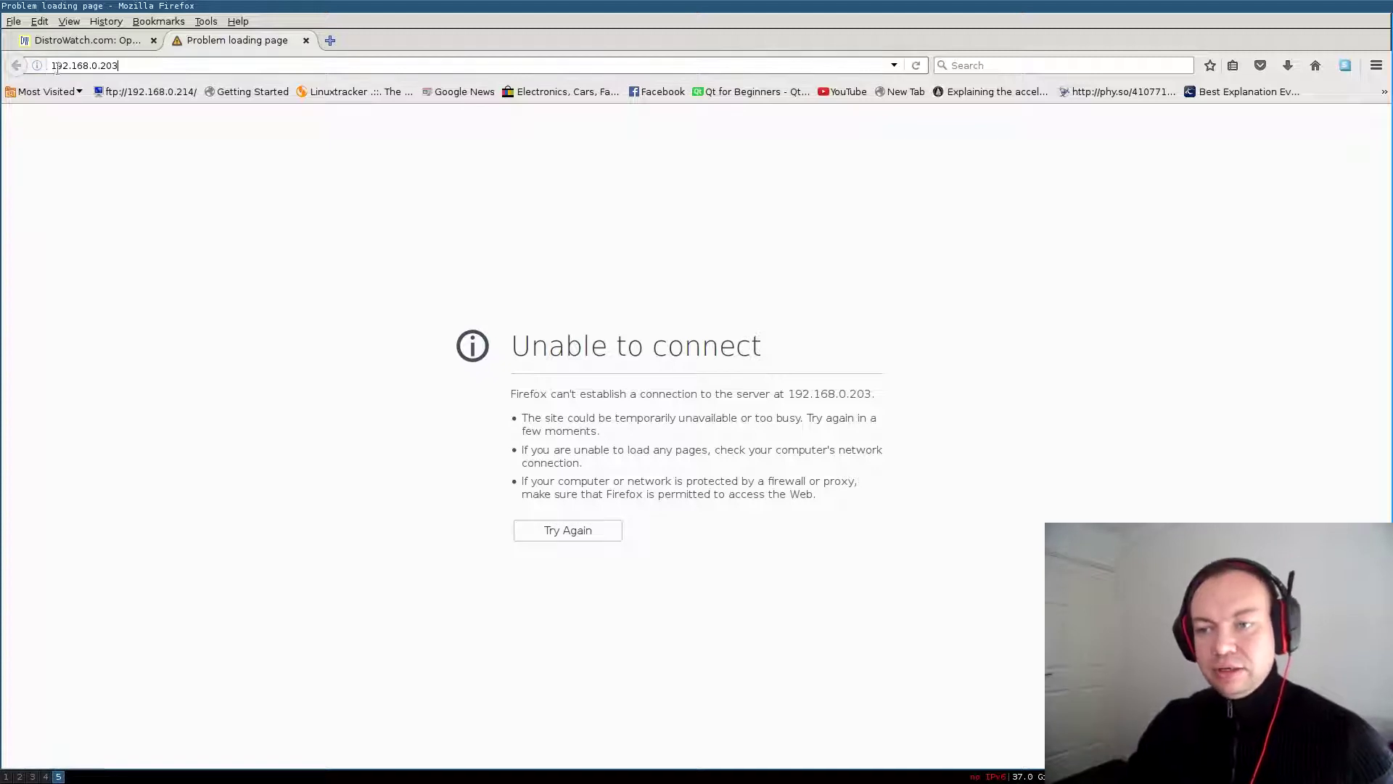
type("ftp://")
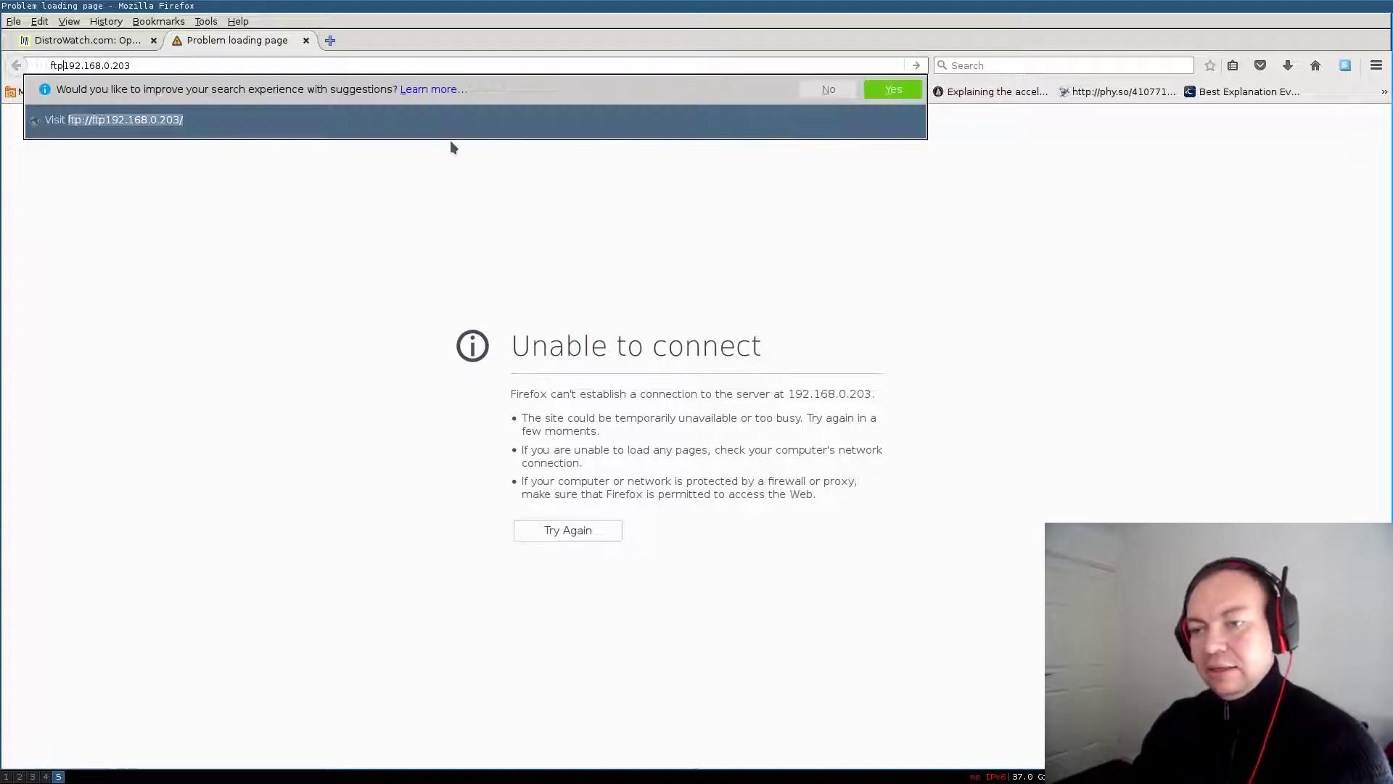
key("Return")
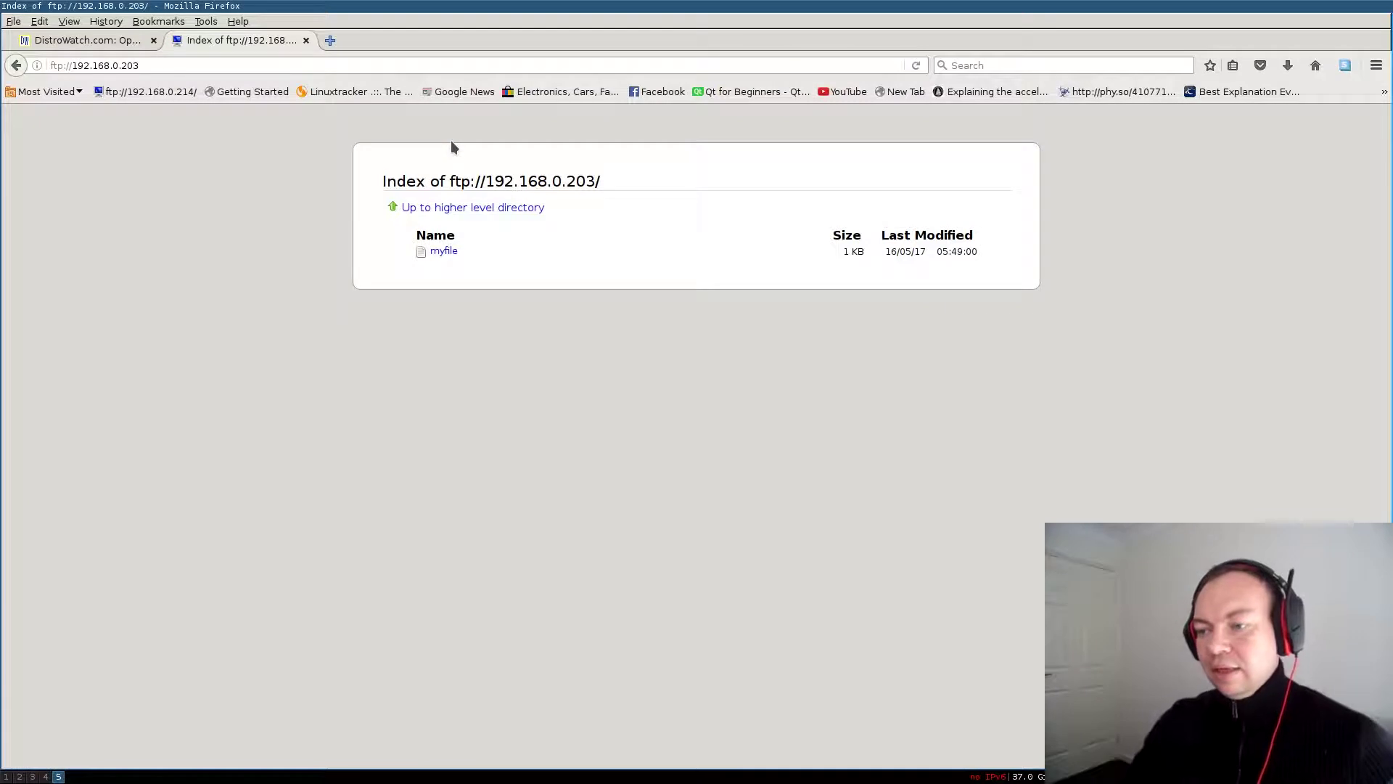
Go up several directory levels, showing the FTP index still lists only myfile
left_click(457, 209)
left_click(458, 209)
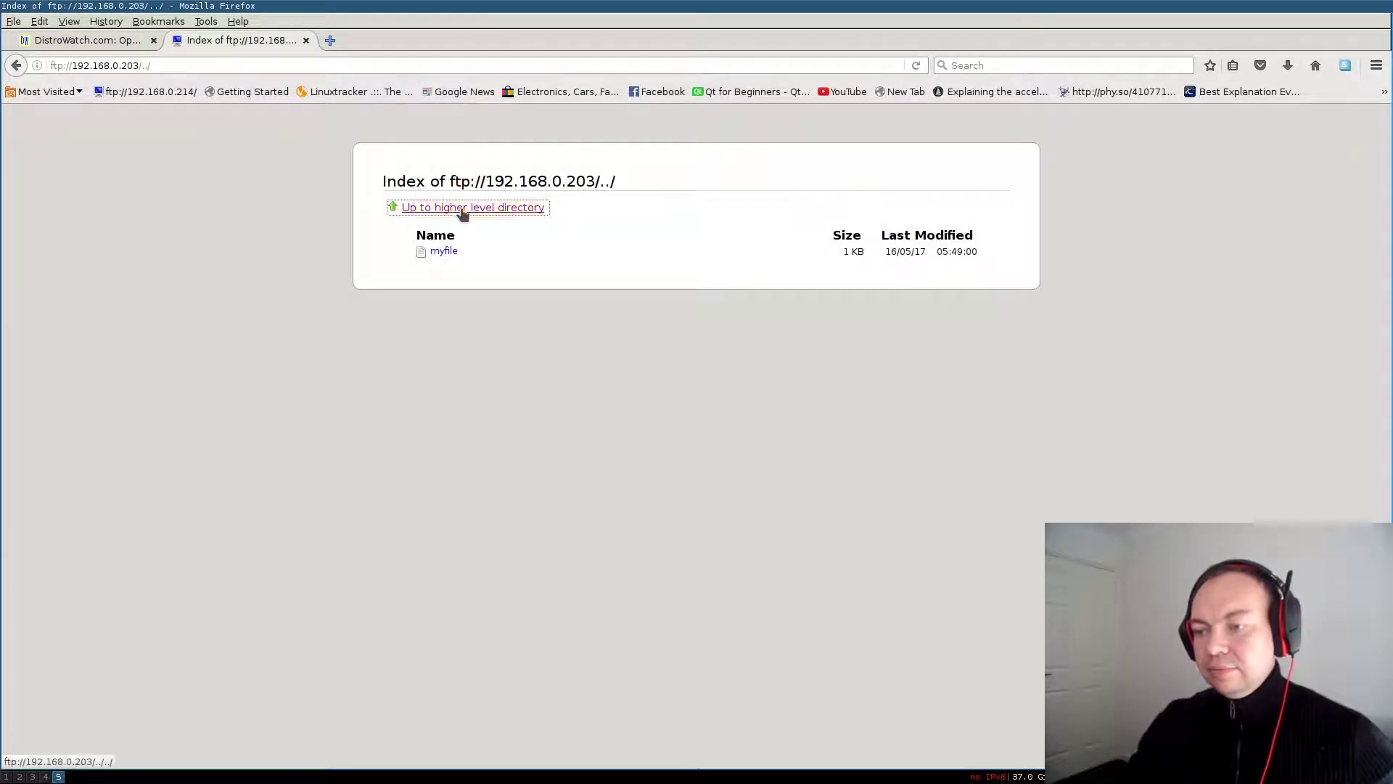
left_click(460, 210)
left_click(463, 211)
left_click(463, 212)
left_click(465, 214)
left_click(465, 214)
left_click(464, 214)
left_click(465, 214)
left_click(464, 214)
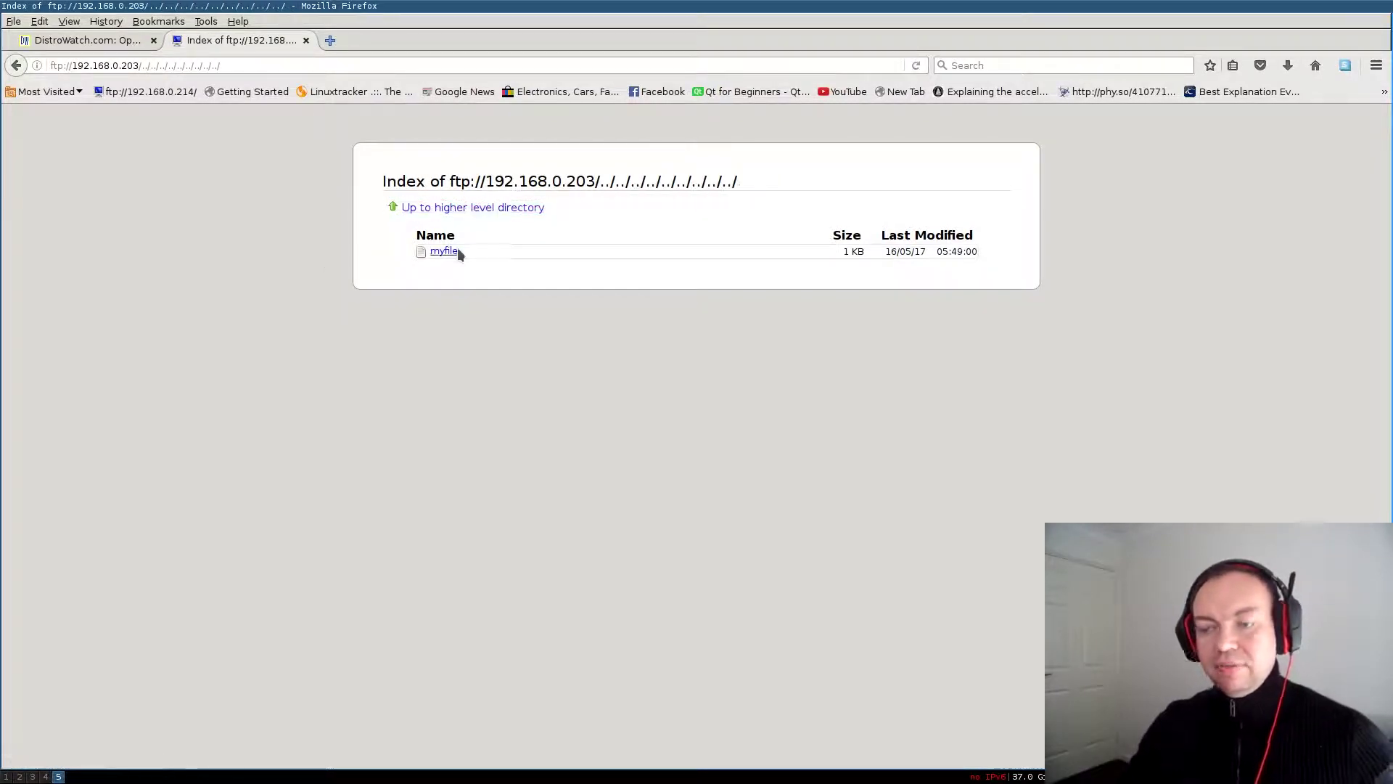
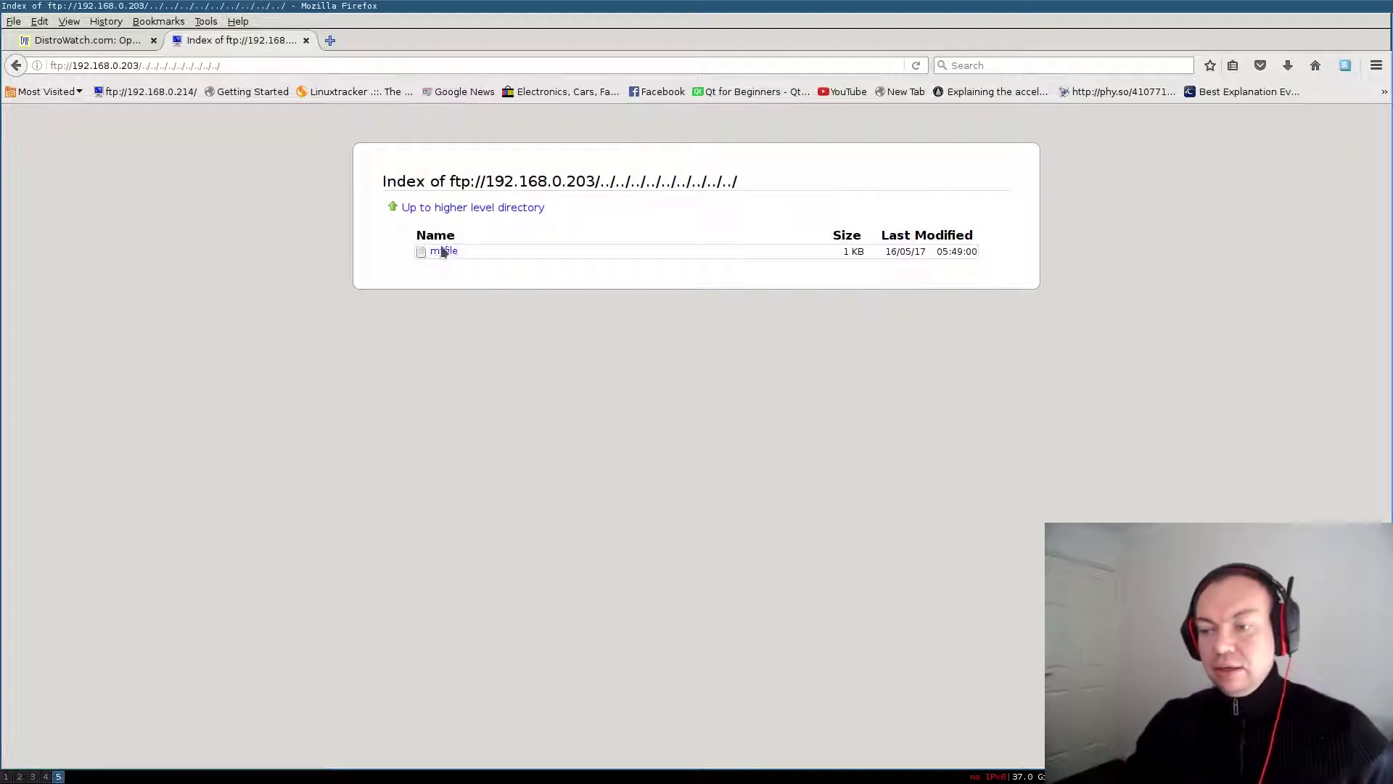
Try going above the FTP root, then open myfile and highlight its 'This is a test file' text
double_click(491, 207)
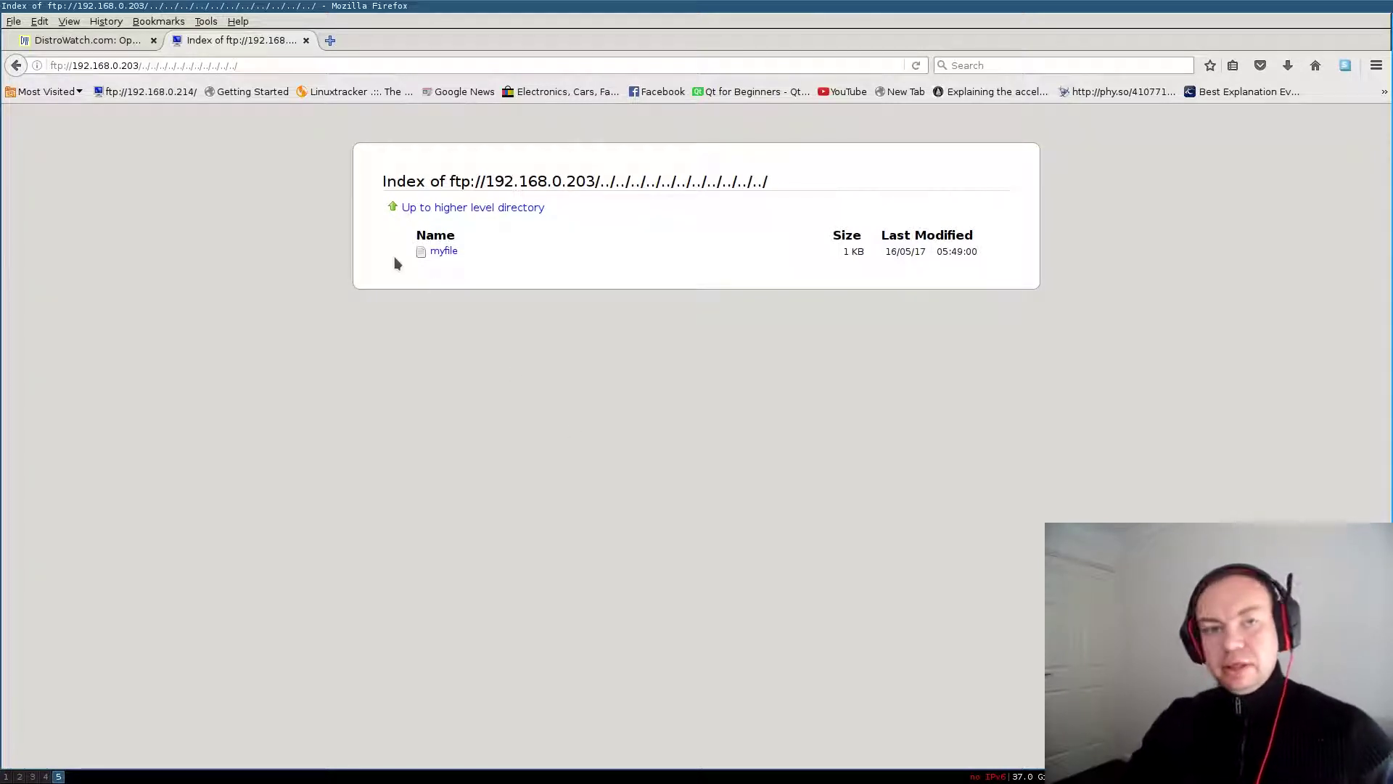
left_click(445, 254)
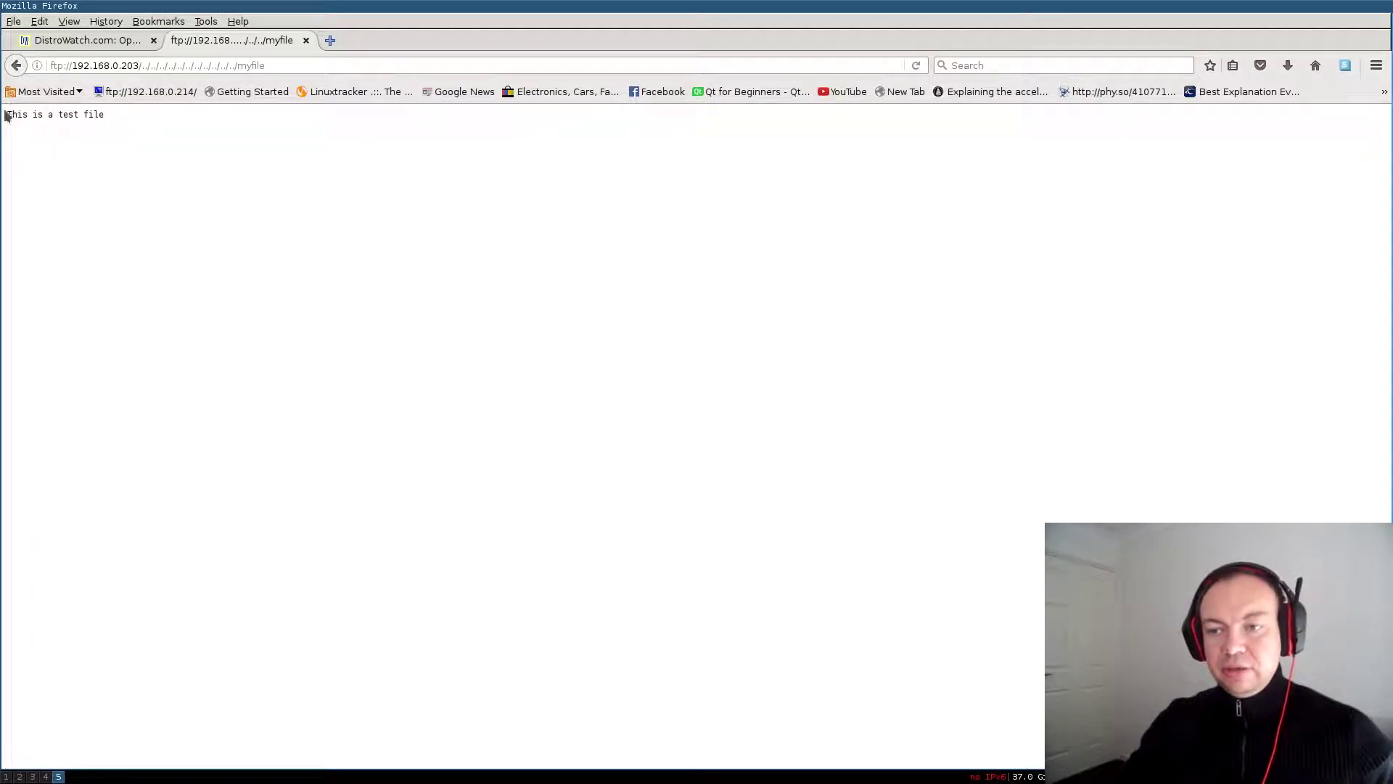
left_click_drag(8, 113, 174, 117)
left_click(531, 228)
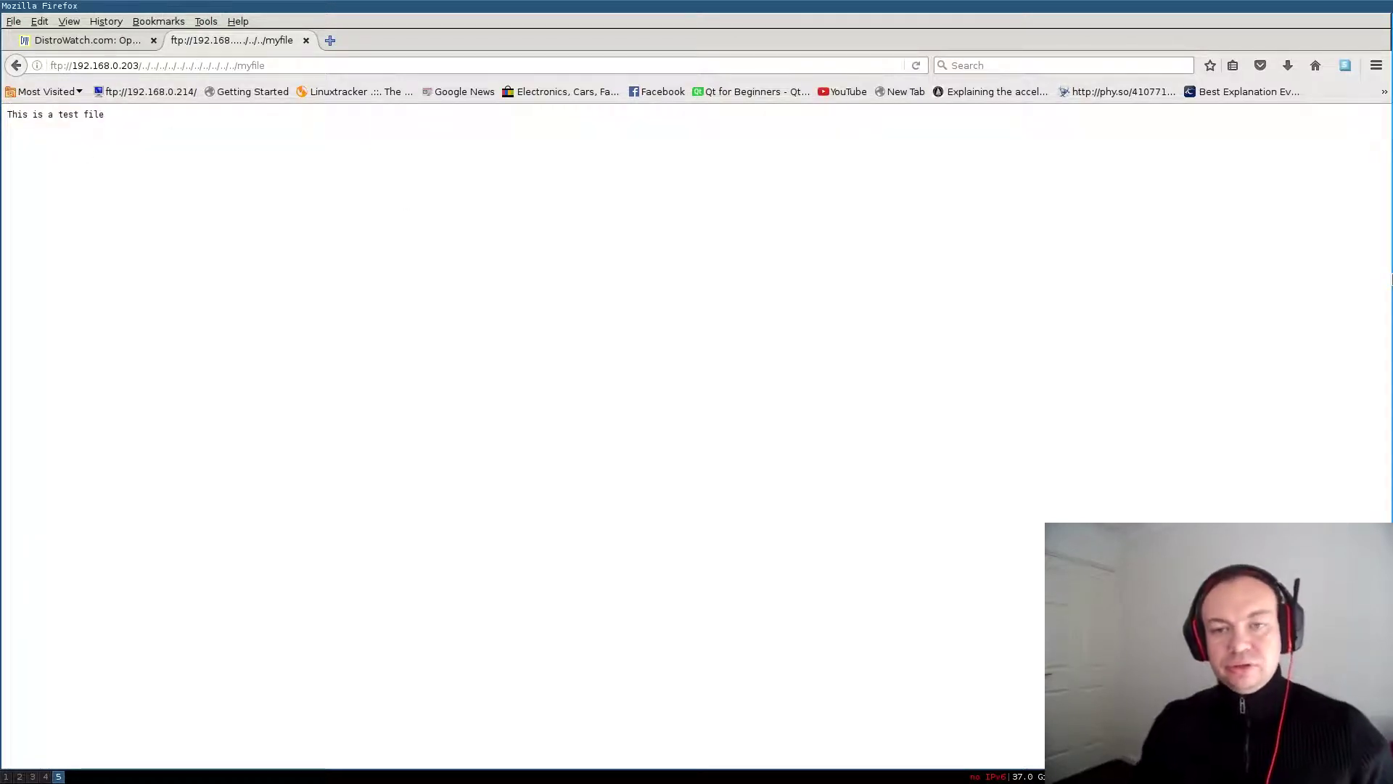
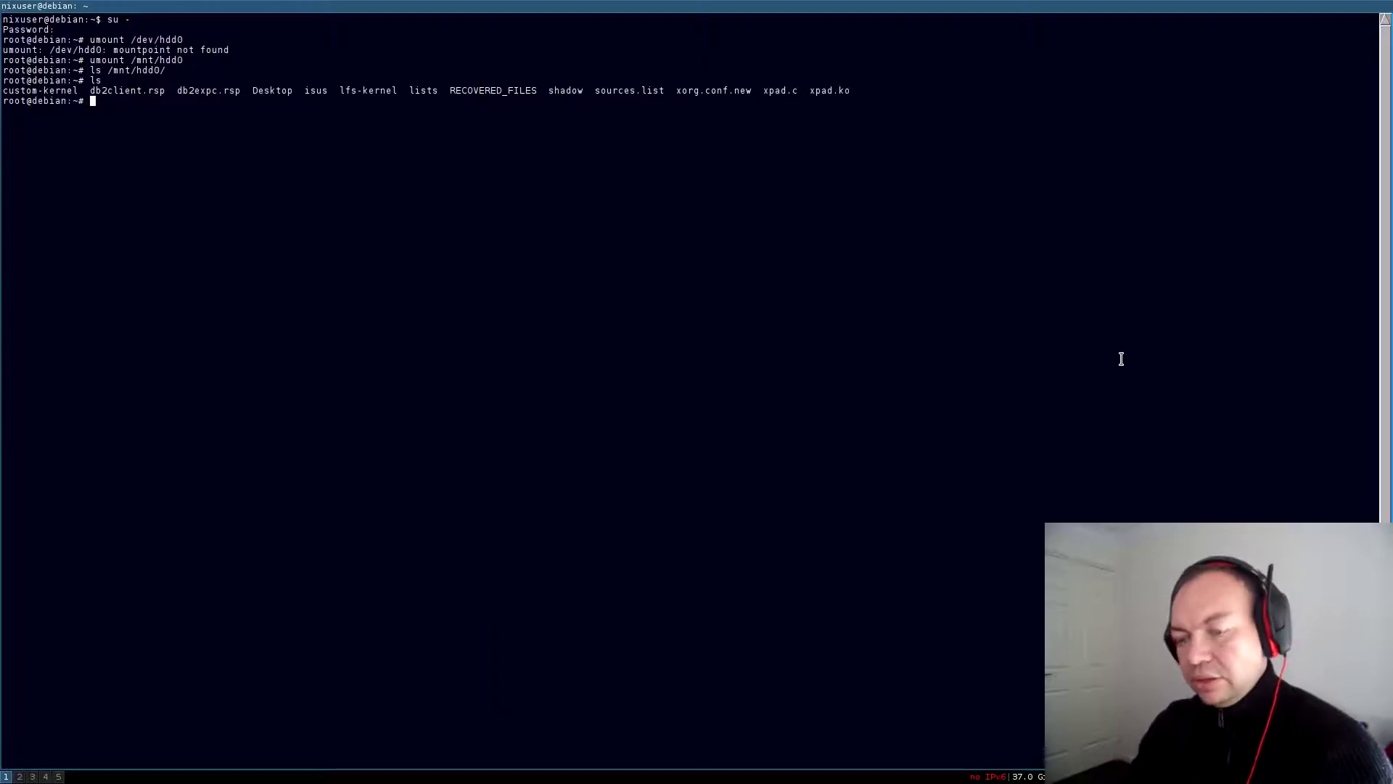
type("ssh ")
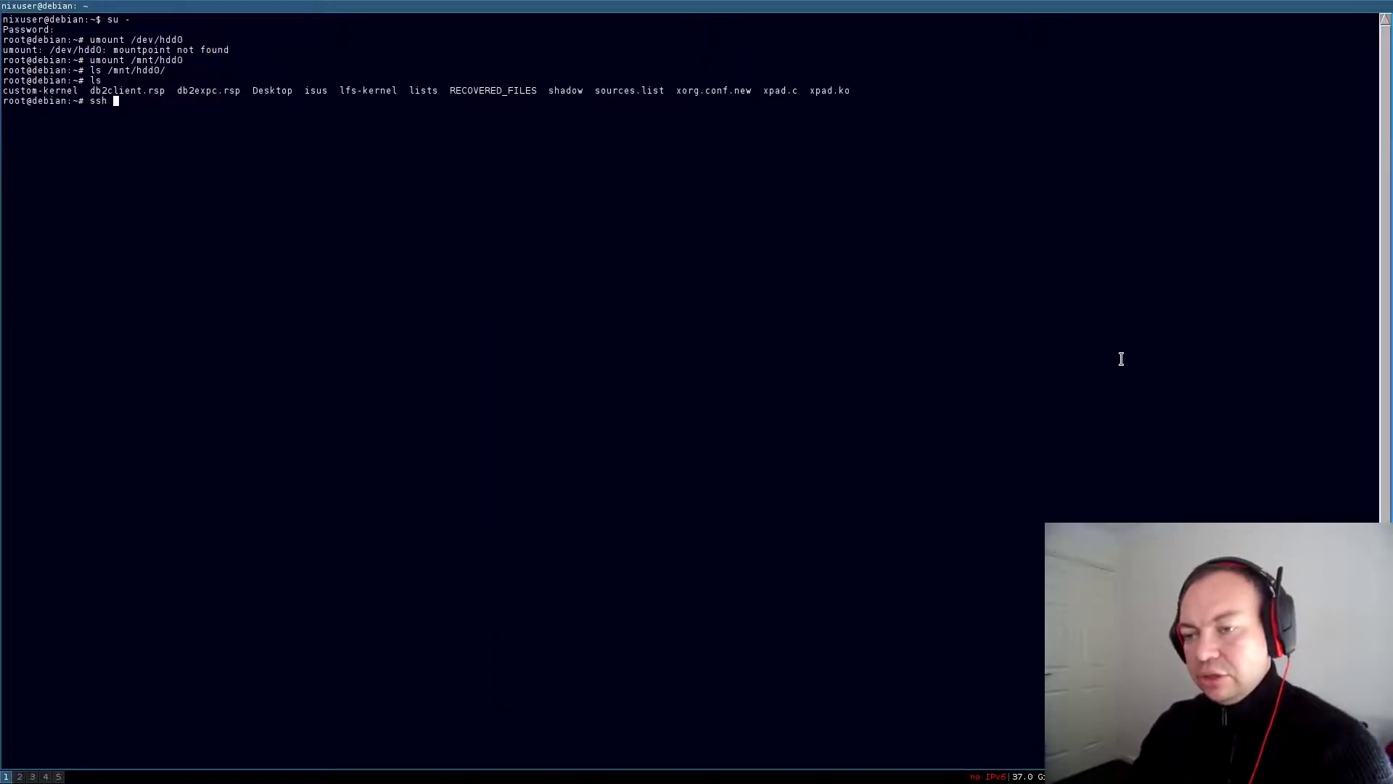
type("nixuser@192")
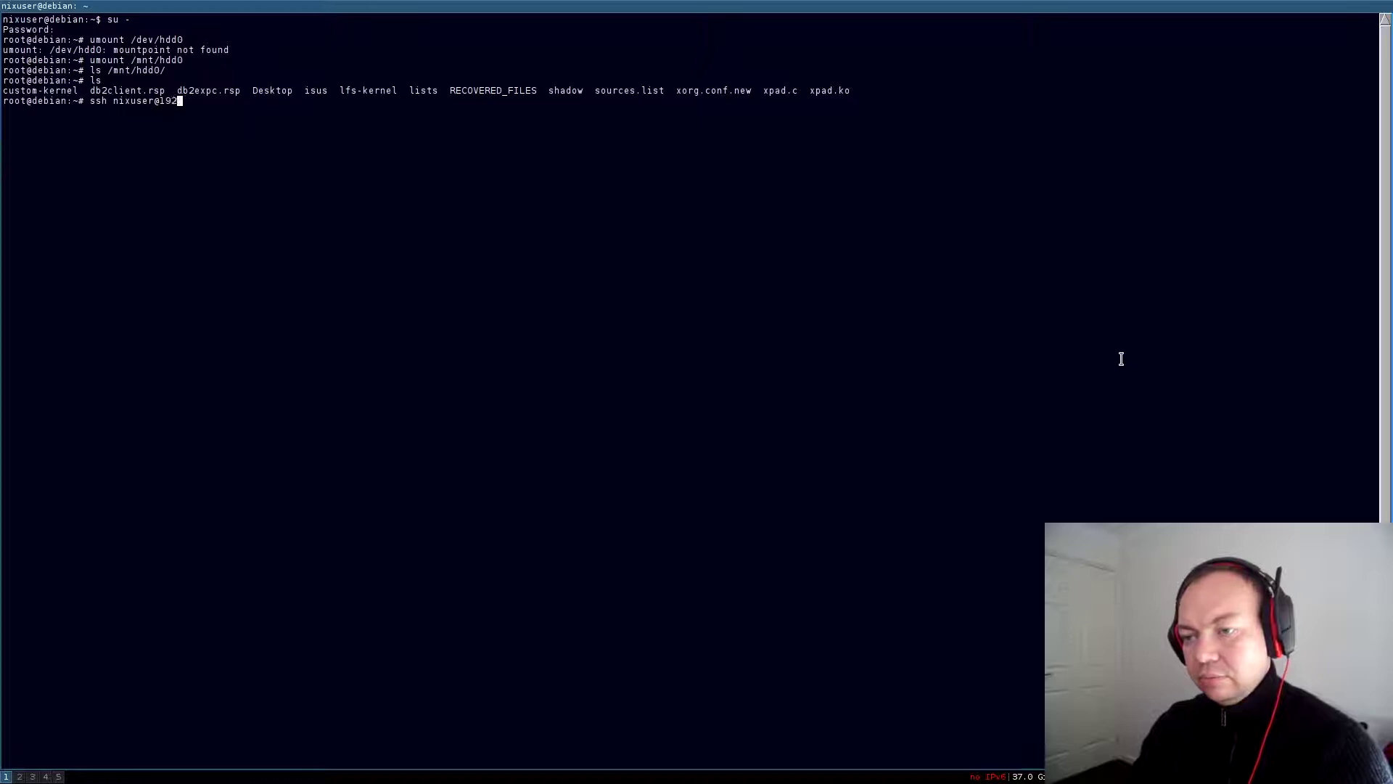
type(".1")
key("BackSpace")
key("BackSpace")
key("BackSpace")
key("BackSpace")
key("BackSpace")
key("BackSpace")
key("BackSpace")
key("BackSpace")
key("BackSpace")
key("BackSpace")
key("BackSpace")
key("BackSpace")
key("BackSpace")
key("BackSpace")
key("BackSpace")
key("BackSpace")
key("BackSpace")
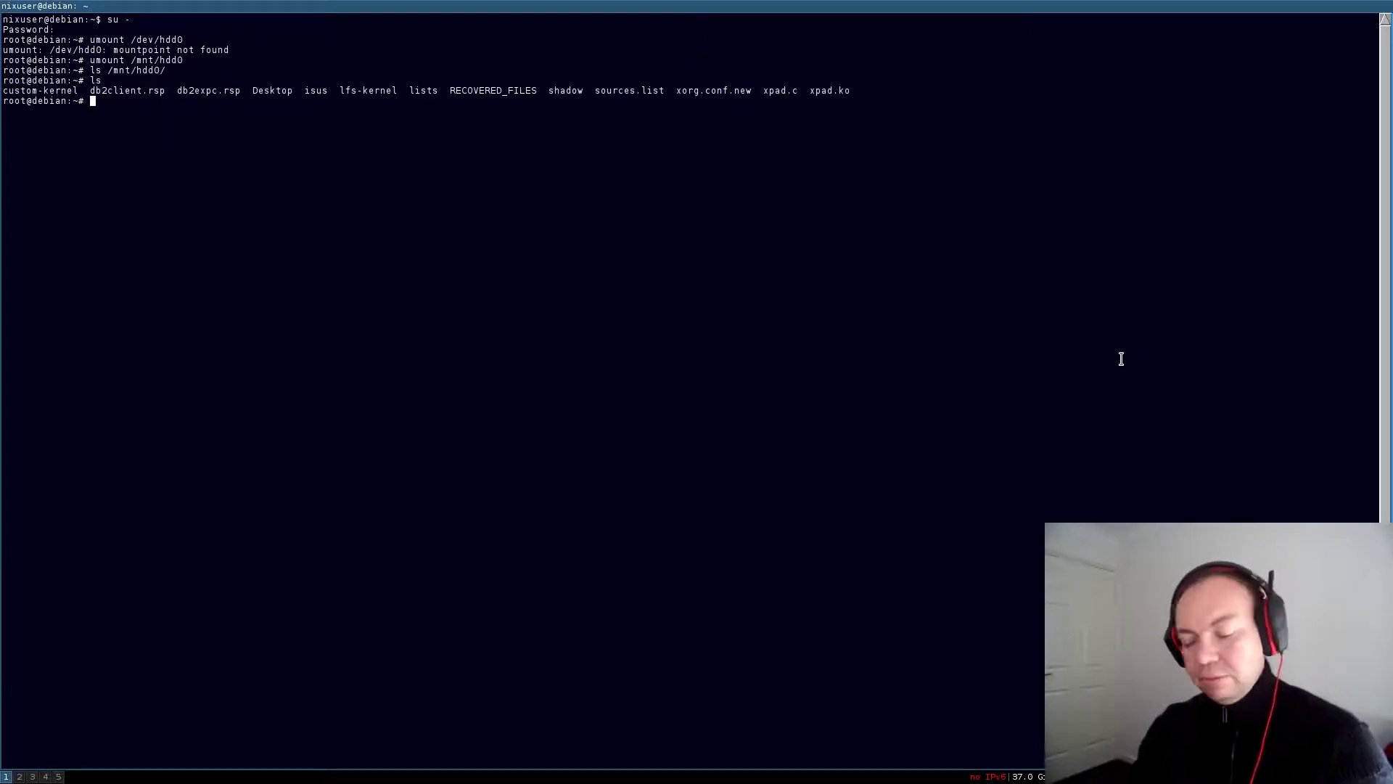
type("ssh root")
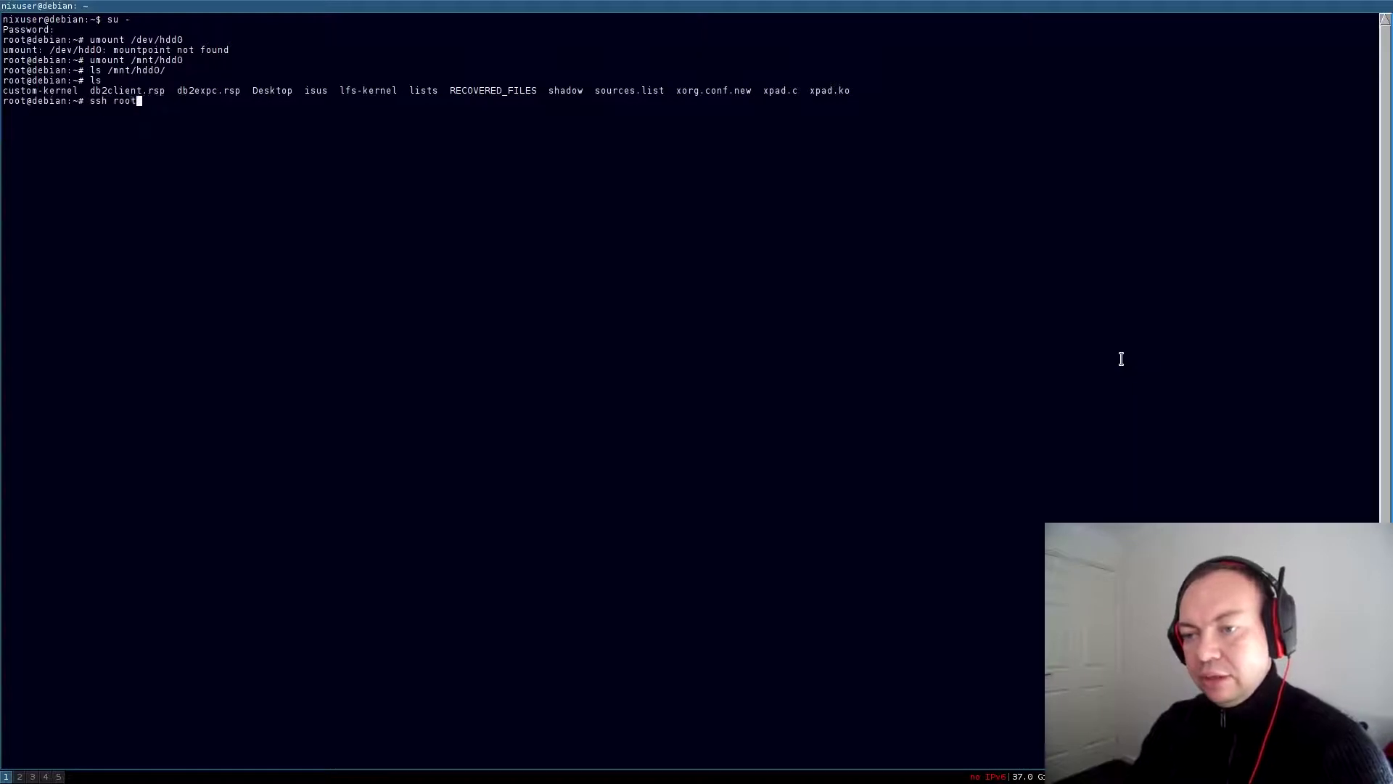
type("@192.168.0")
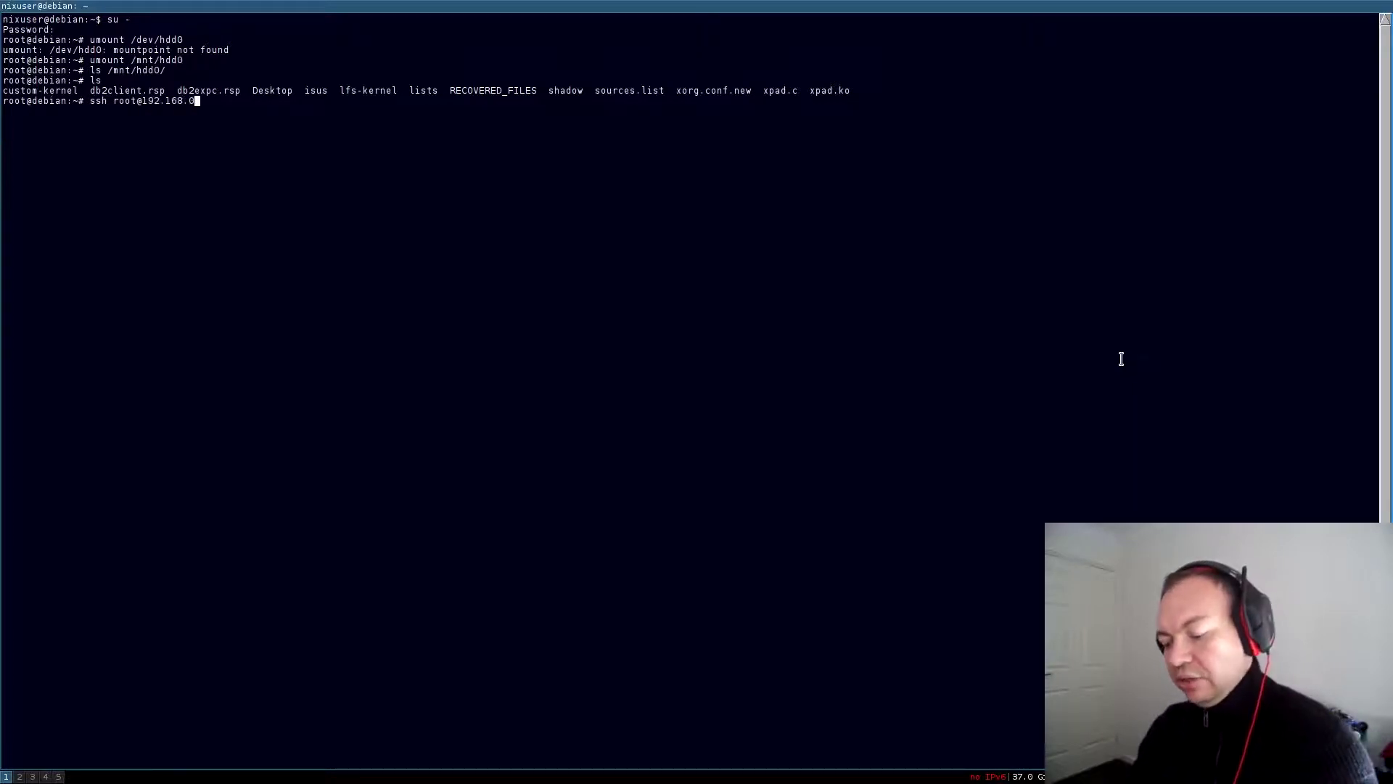
type(".203")
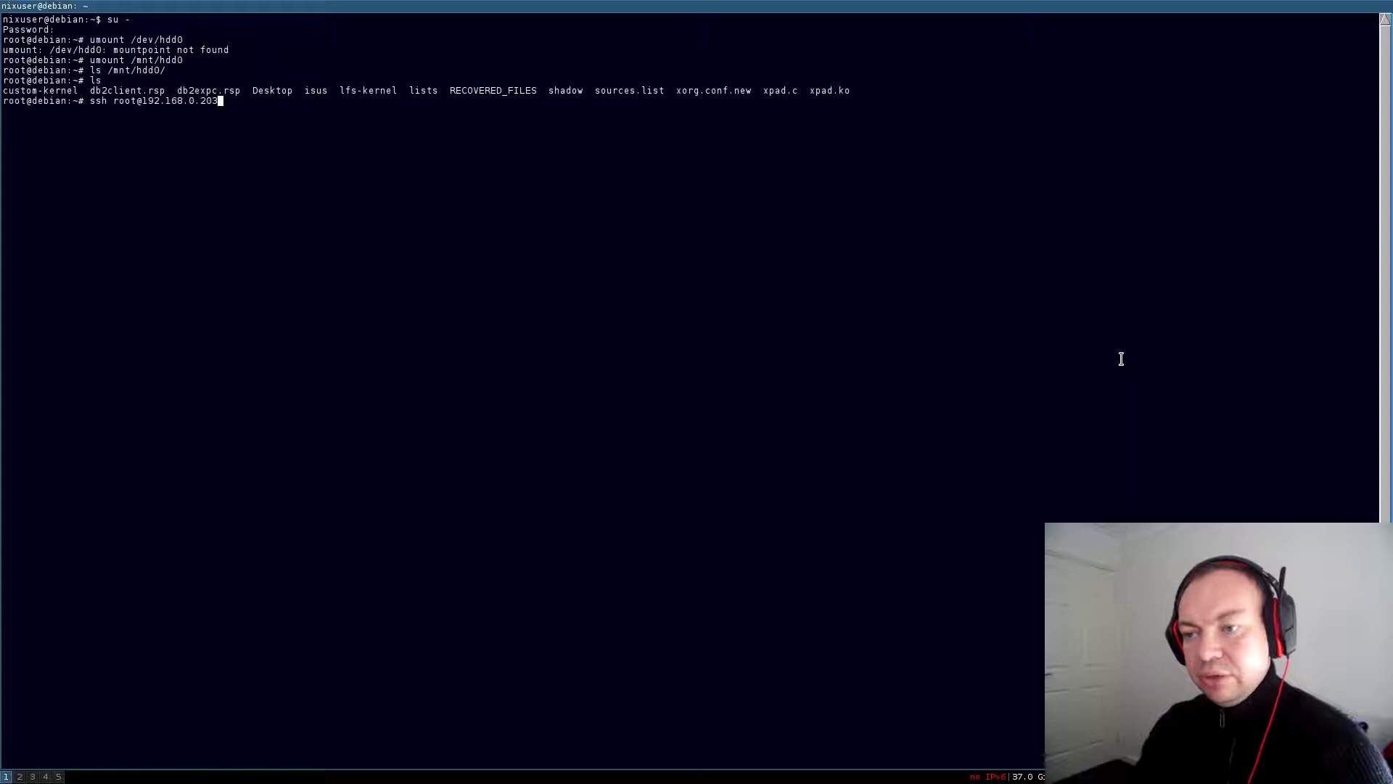
key("Return")
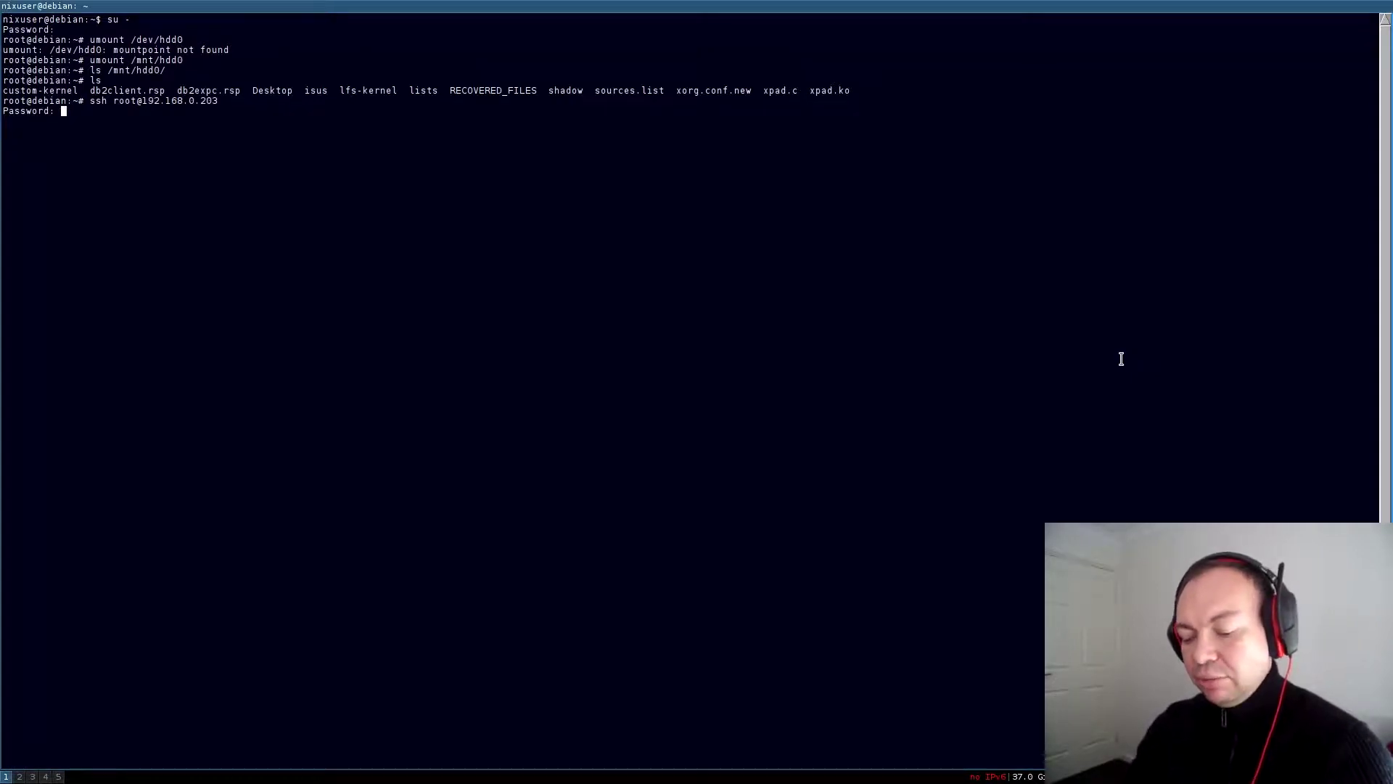
Submit five root password attempts until ssh disconnects with "Too many authentication failures"
key("Return")
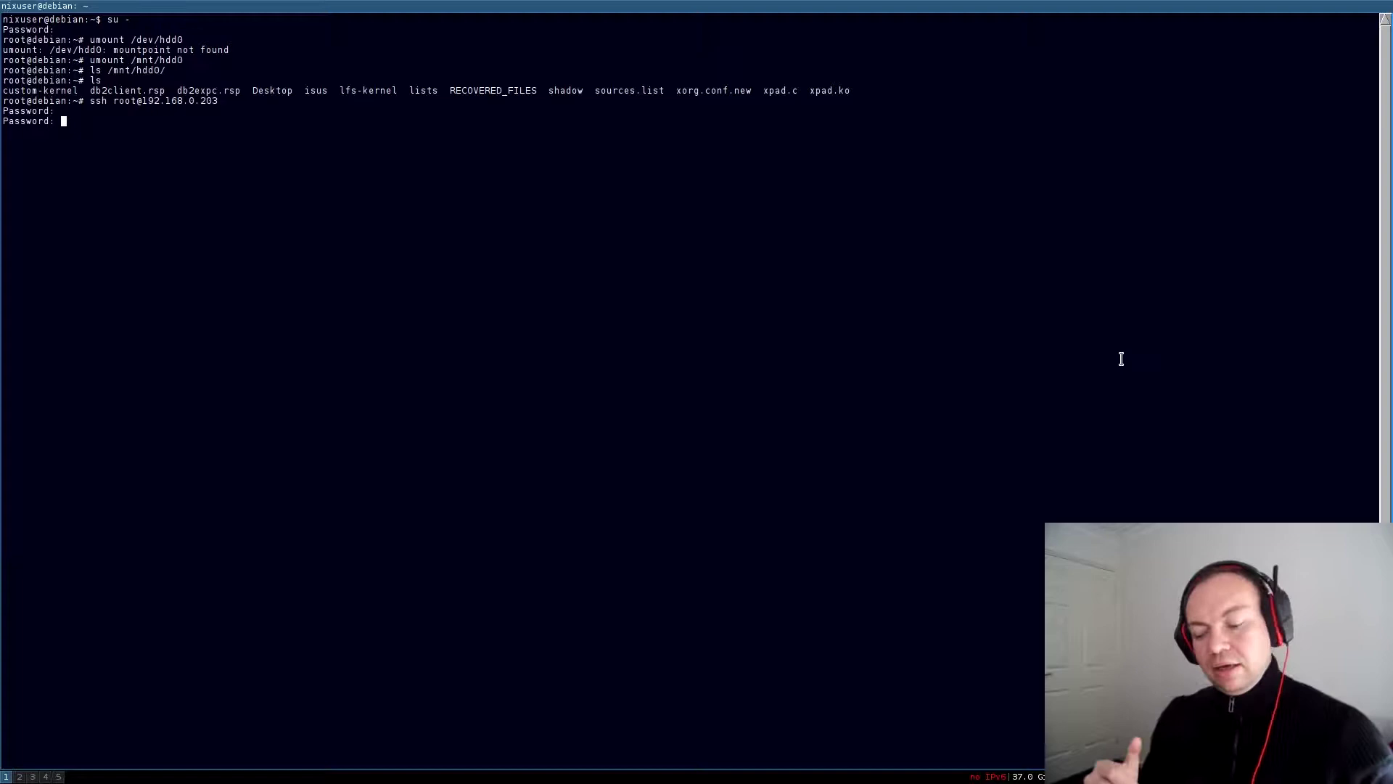
key("Return")
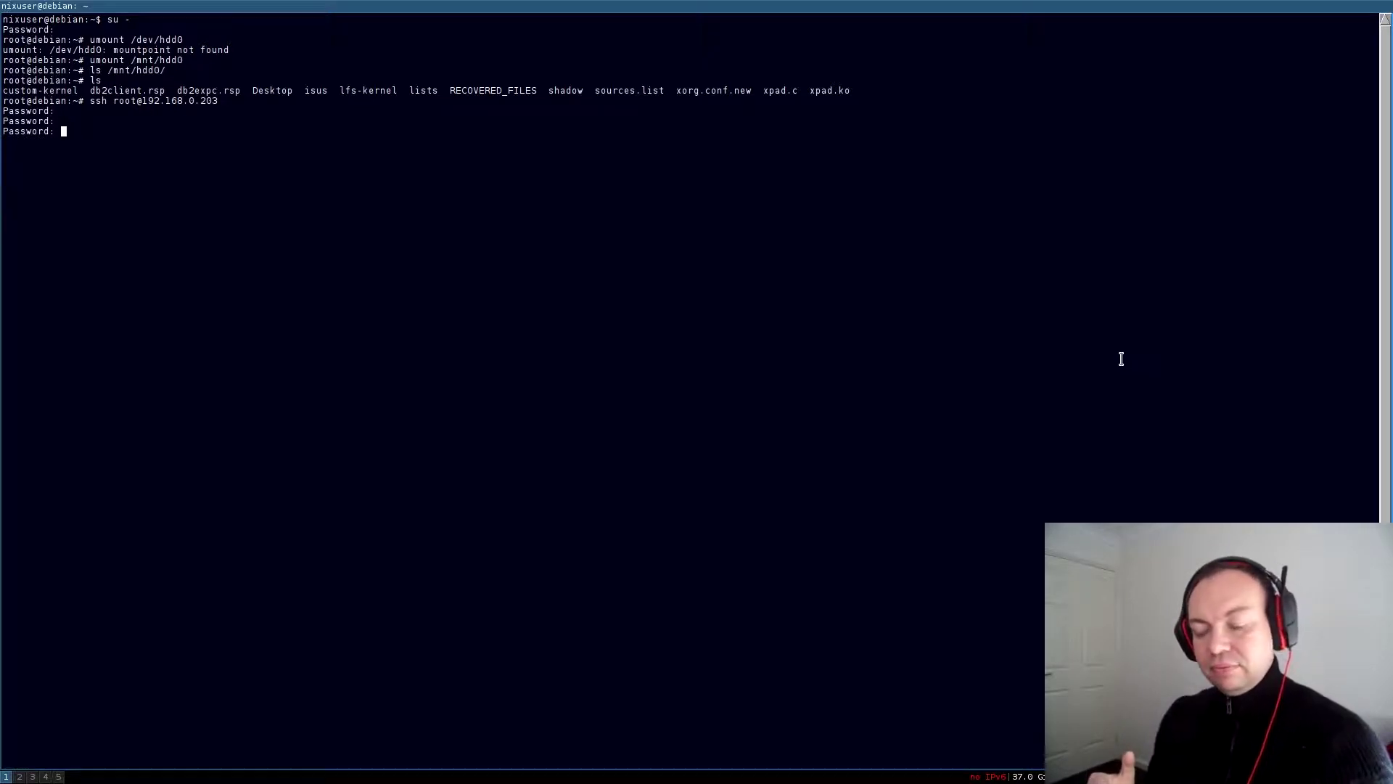
key("Return")
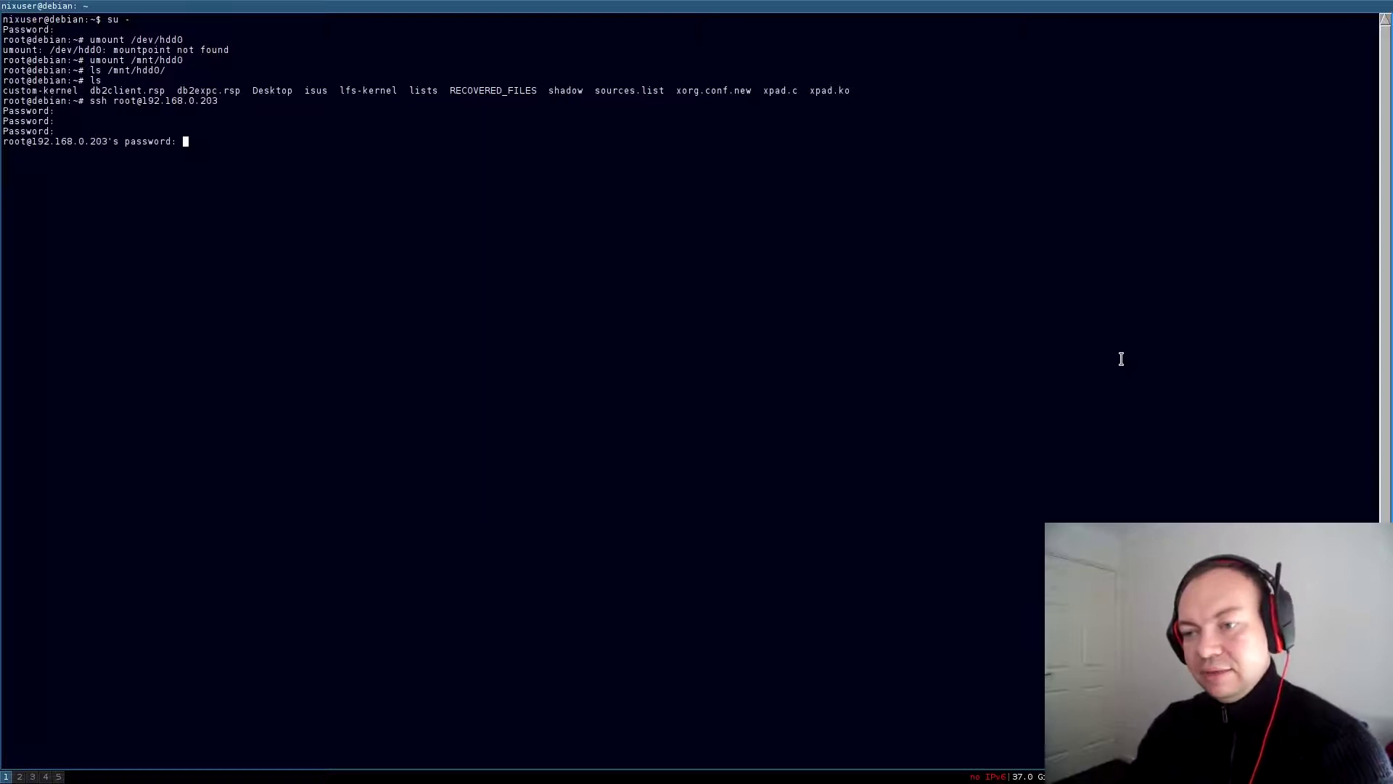
key("Return")
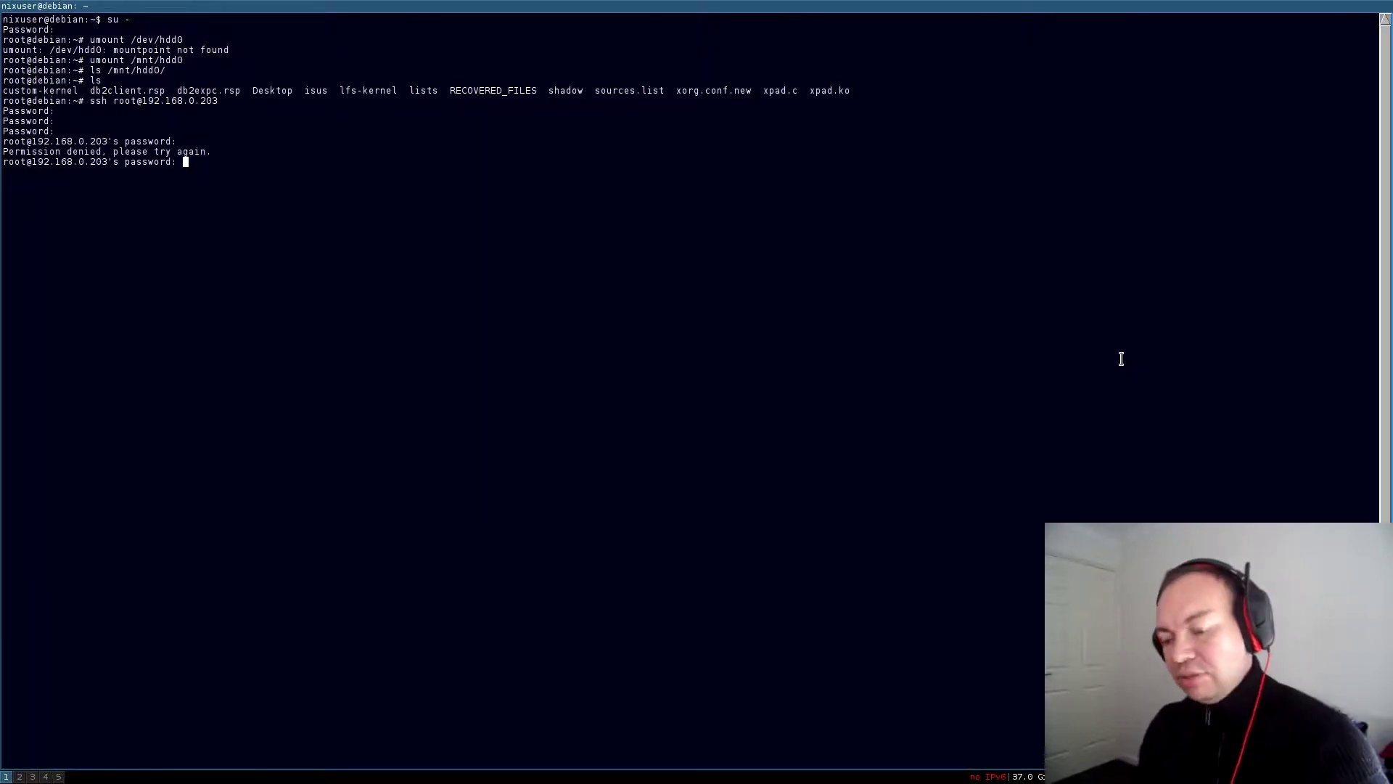
key("Return")
key("Return")
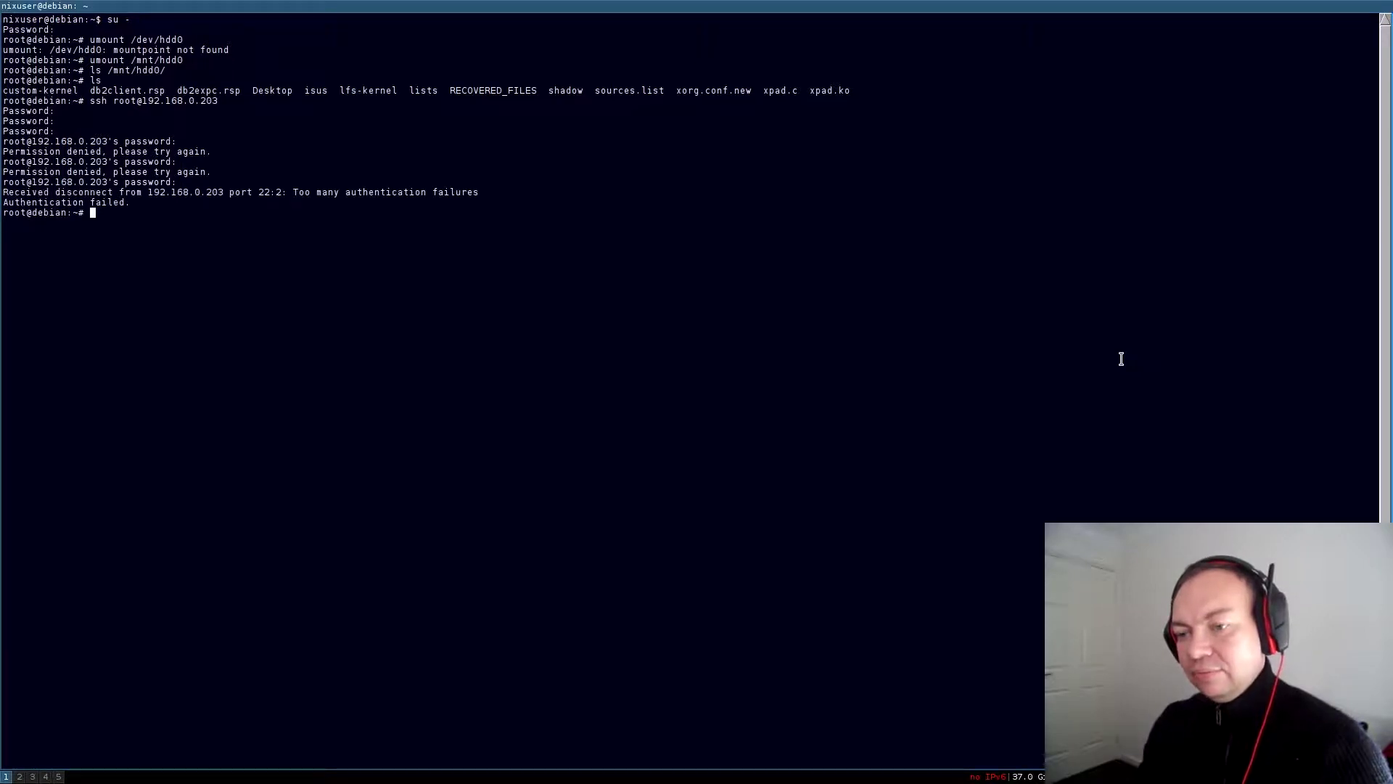
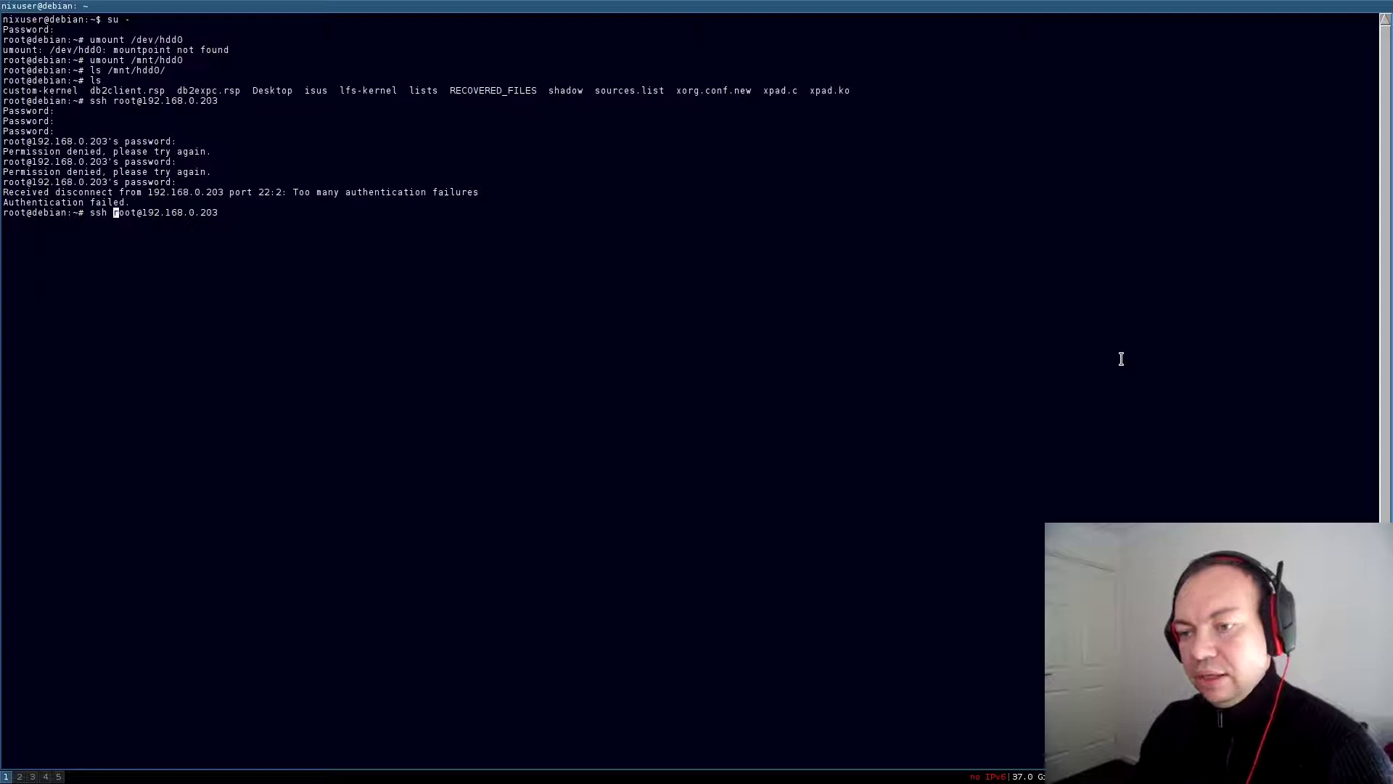
Replace 'root' in the recalled ssh command with the regular username for 192.168.0.203
key("Delete")
key("Delete")
key("Delete")
key("Delete")
type("i")
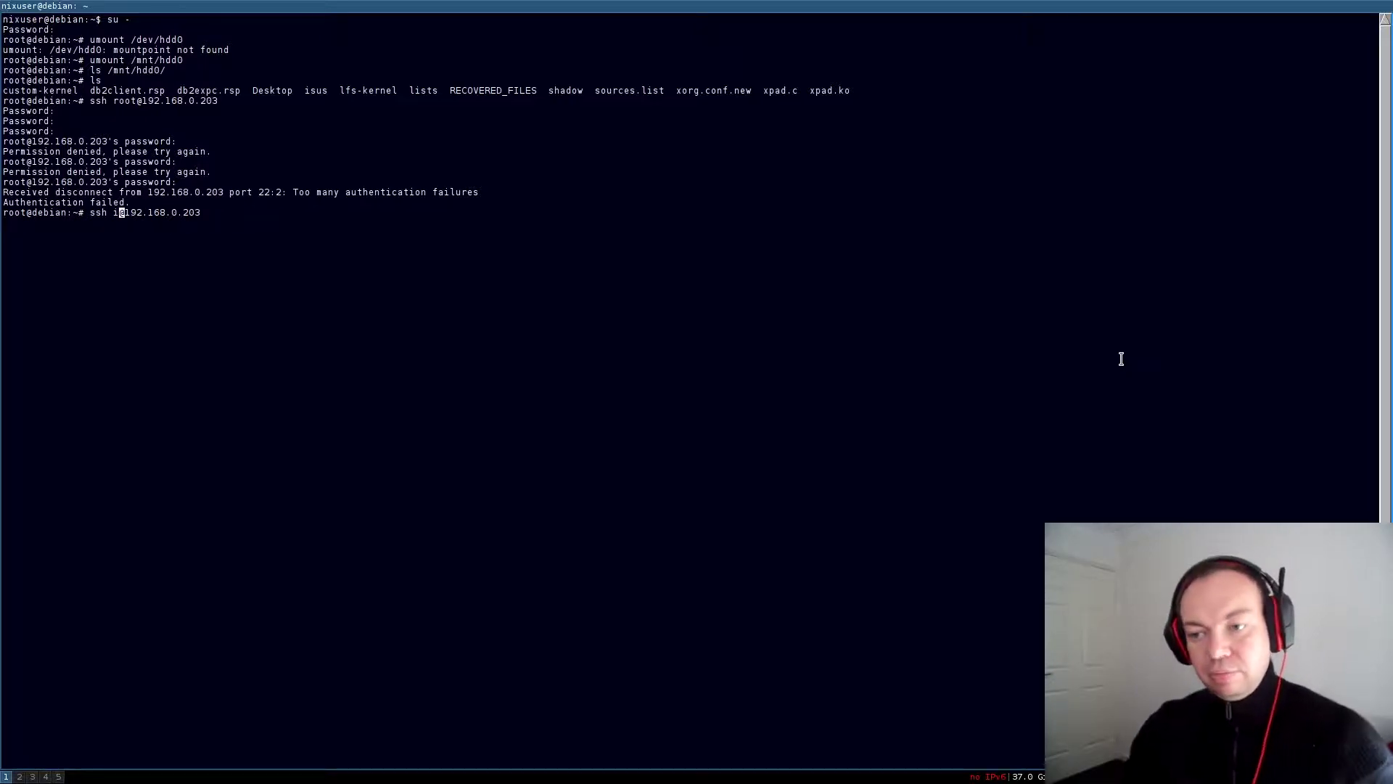
key("BackSpace")
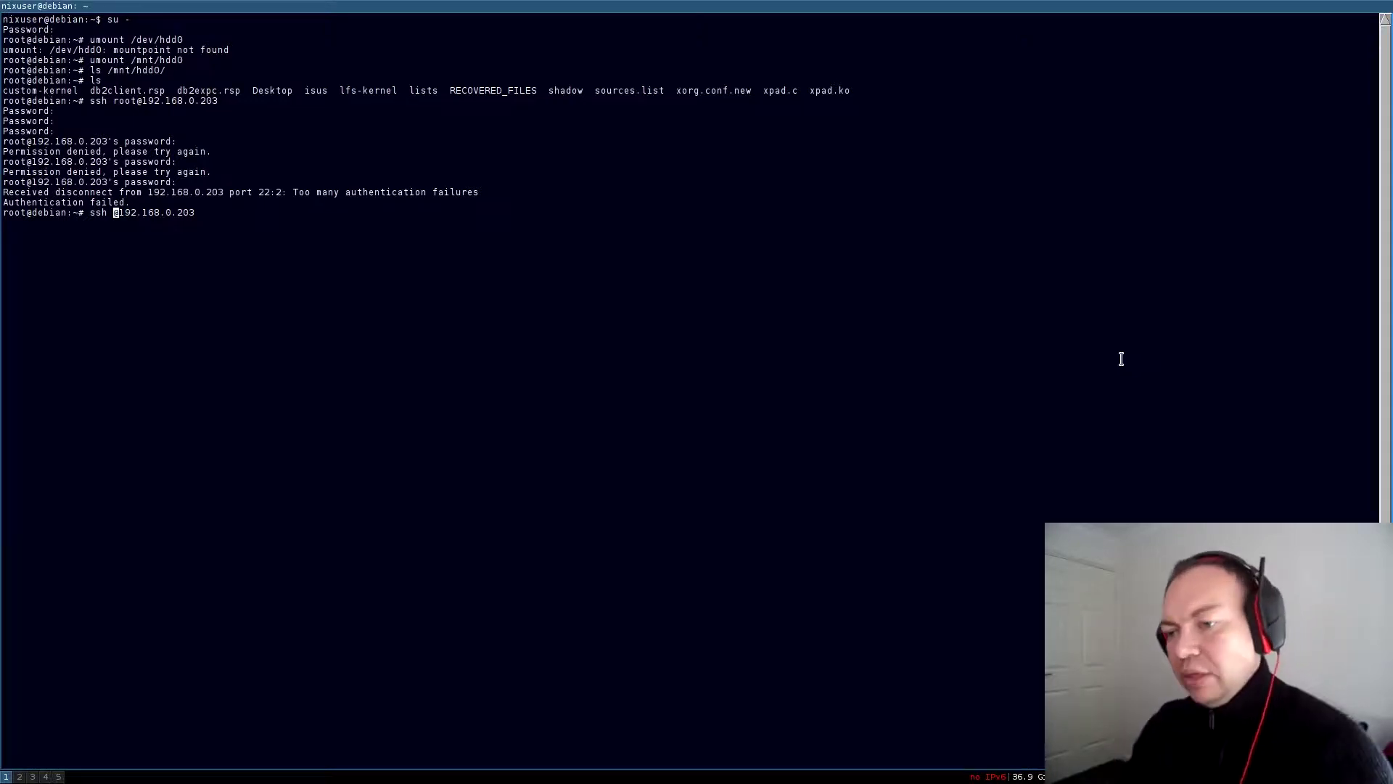
type("nixu")
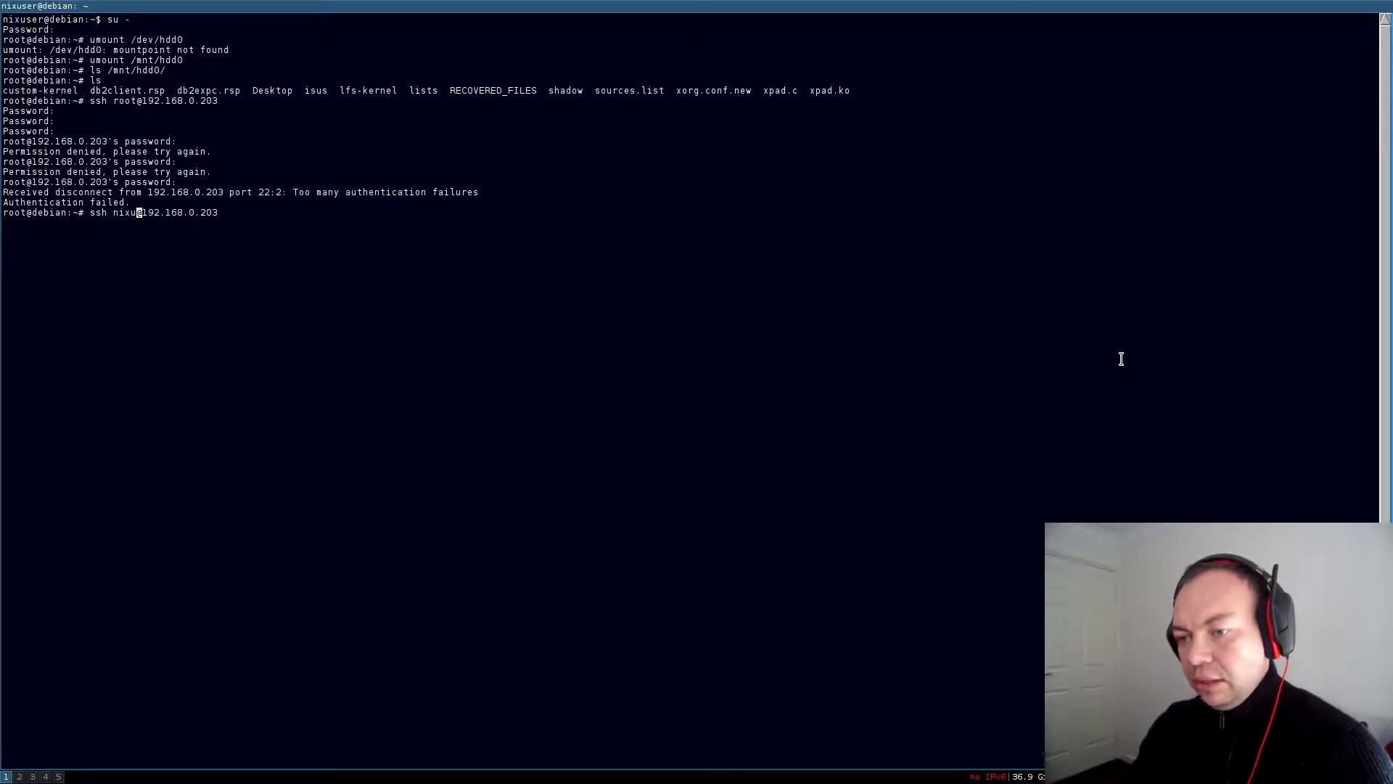
type("ser")
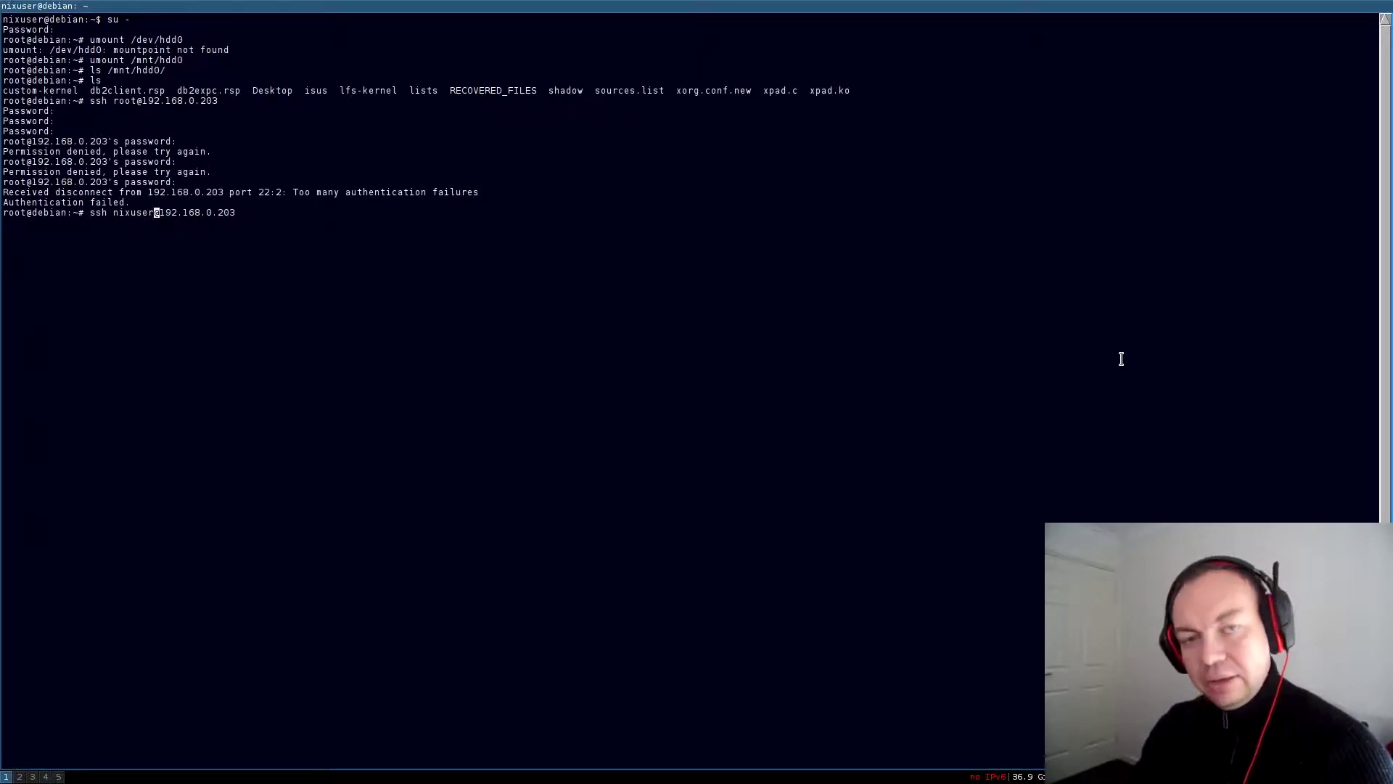
Log into 192.168.0.203 over ssh with the account password and list /export/nfs
key("Return")
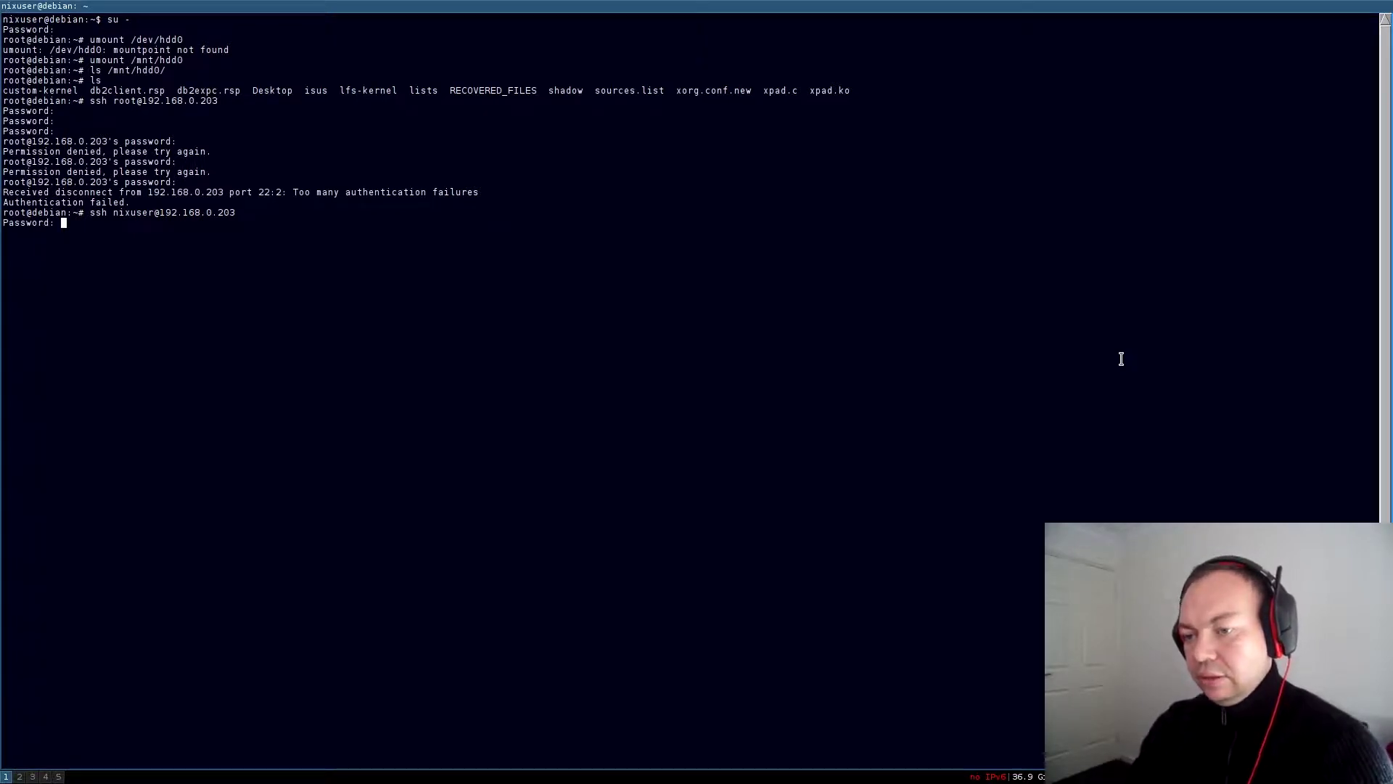
key("Return")
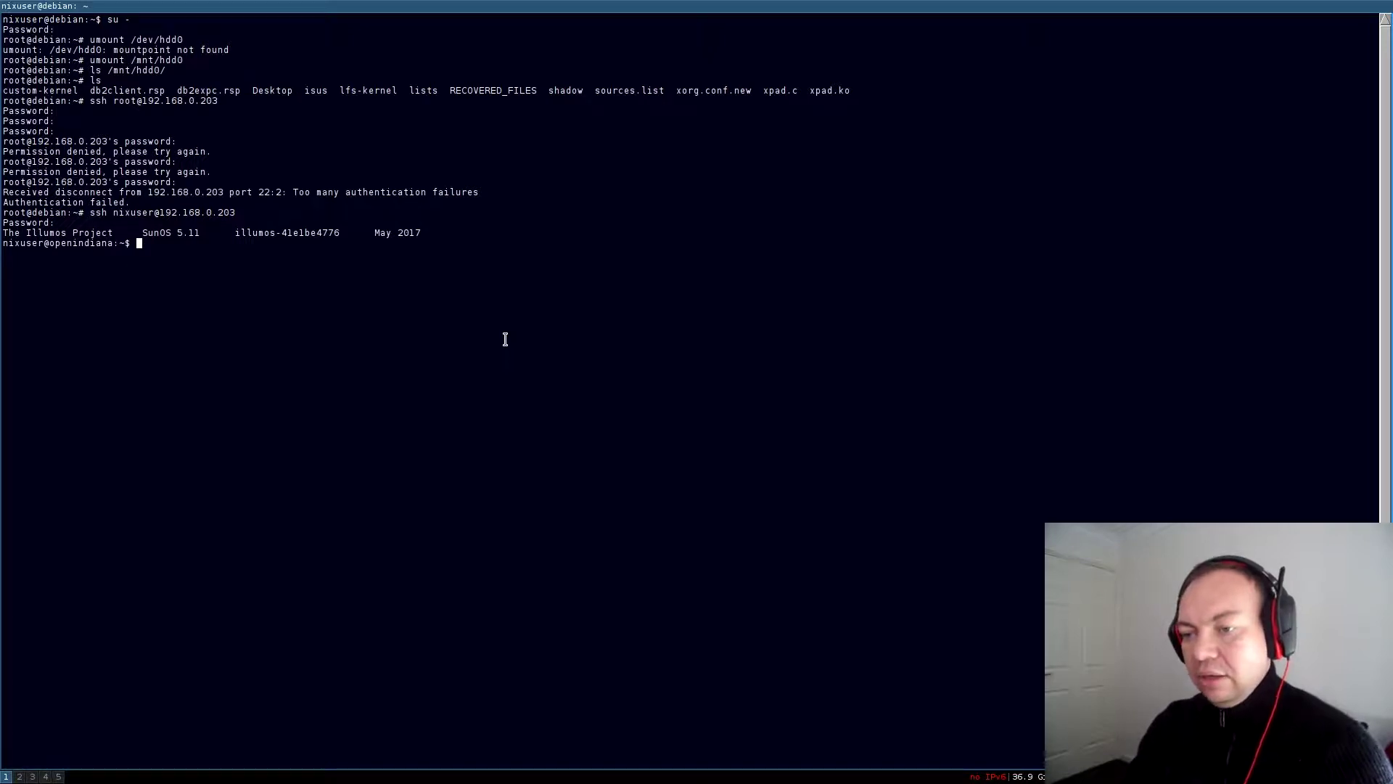
type("cd ")
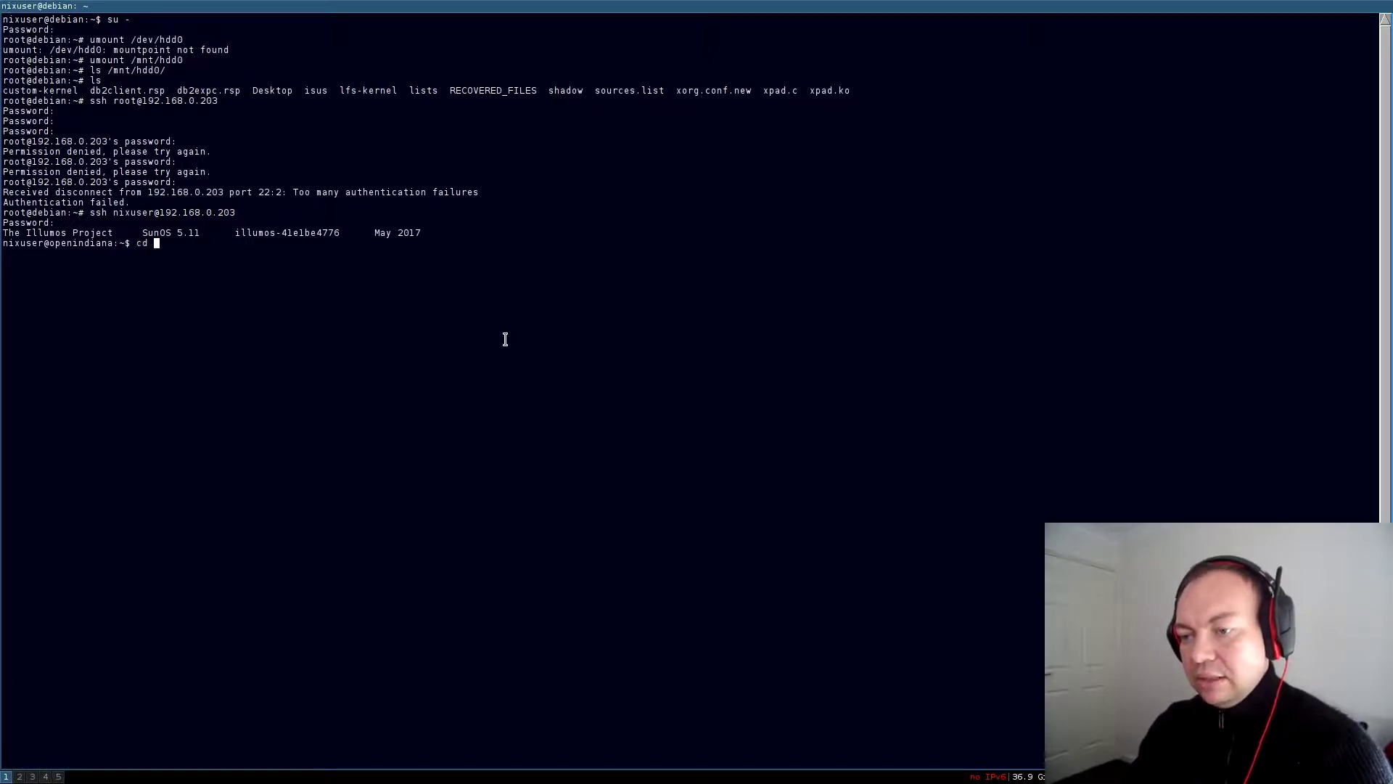
type("/export/nfs/")
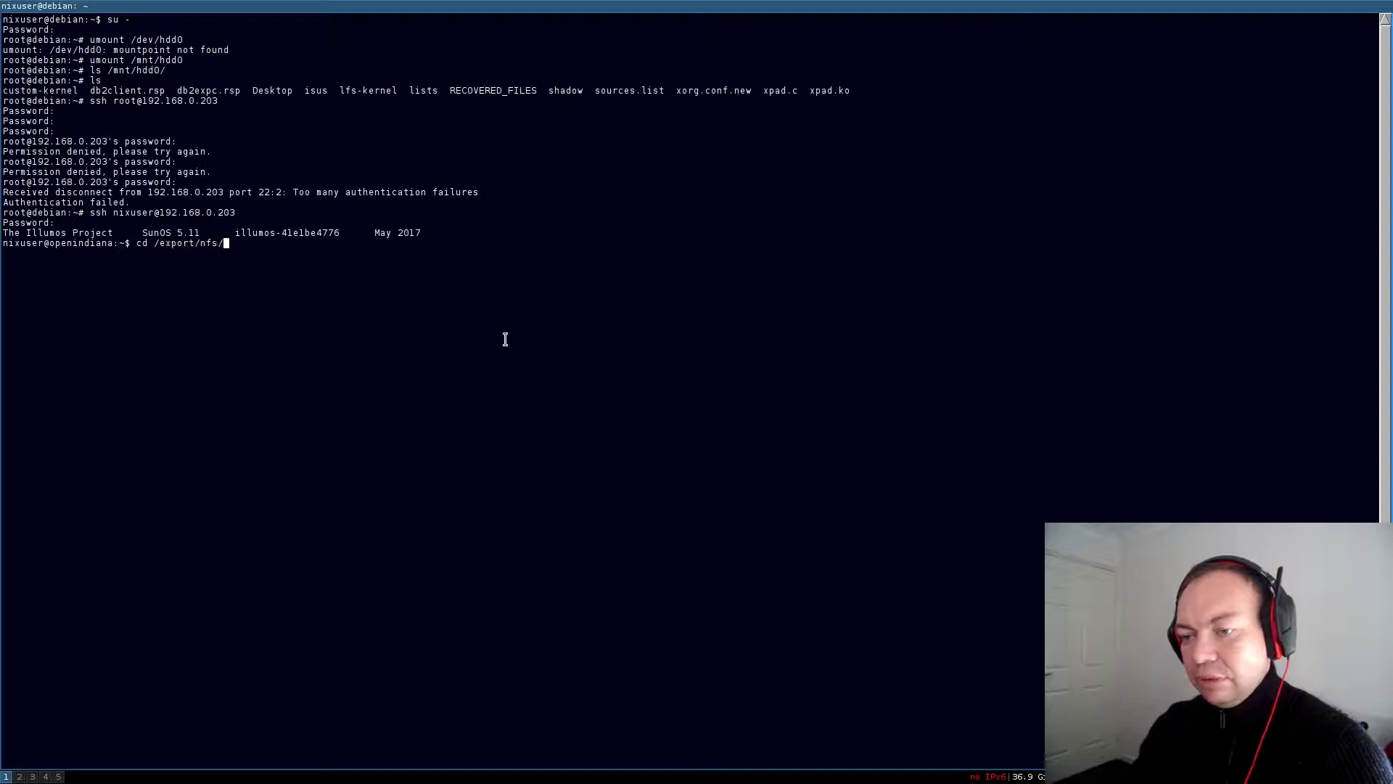
key("Return")
type("ls")
key("Return")
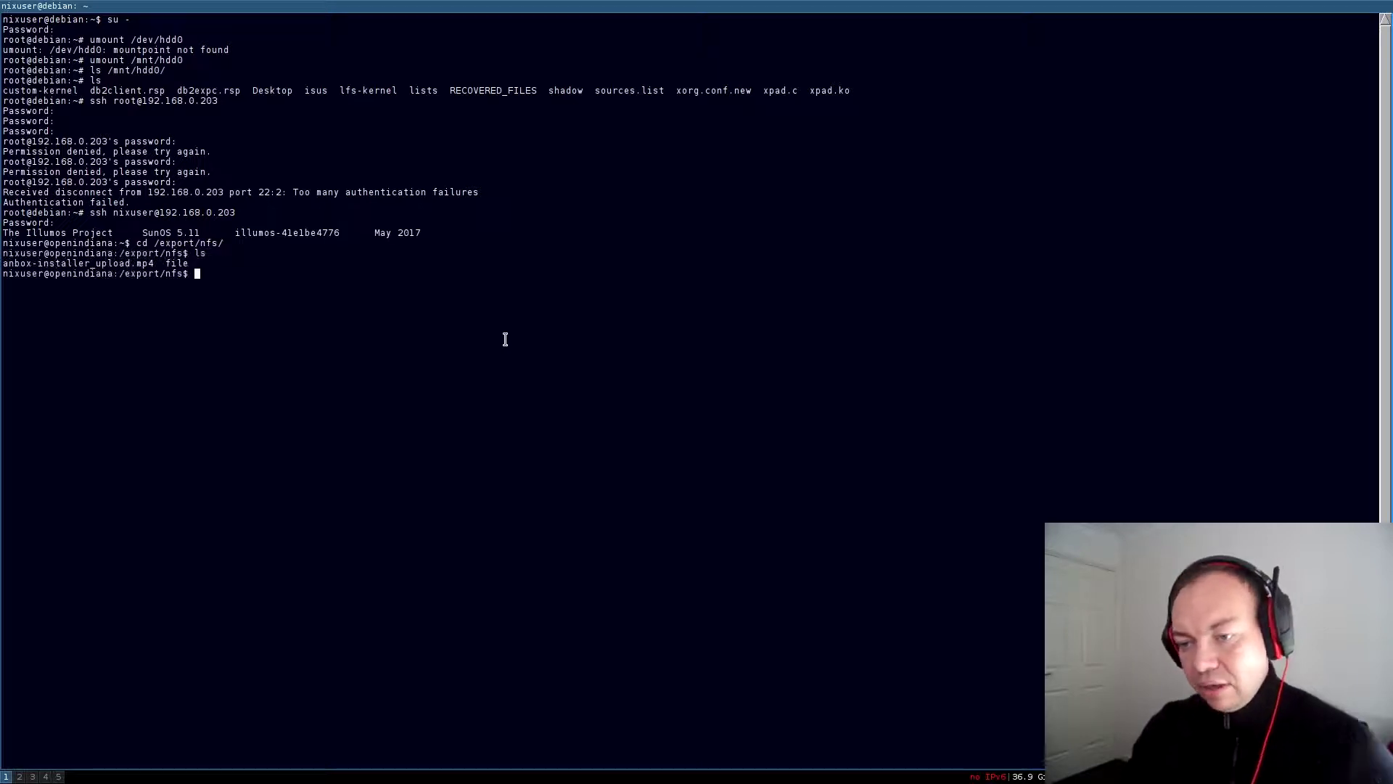
Highlight the video and 'file' in the listing, then show file reads 'this is a test nfs file'
double_click(107, 263)
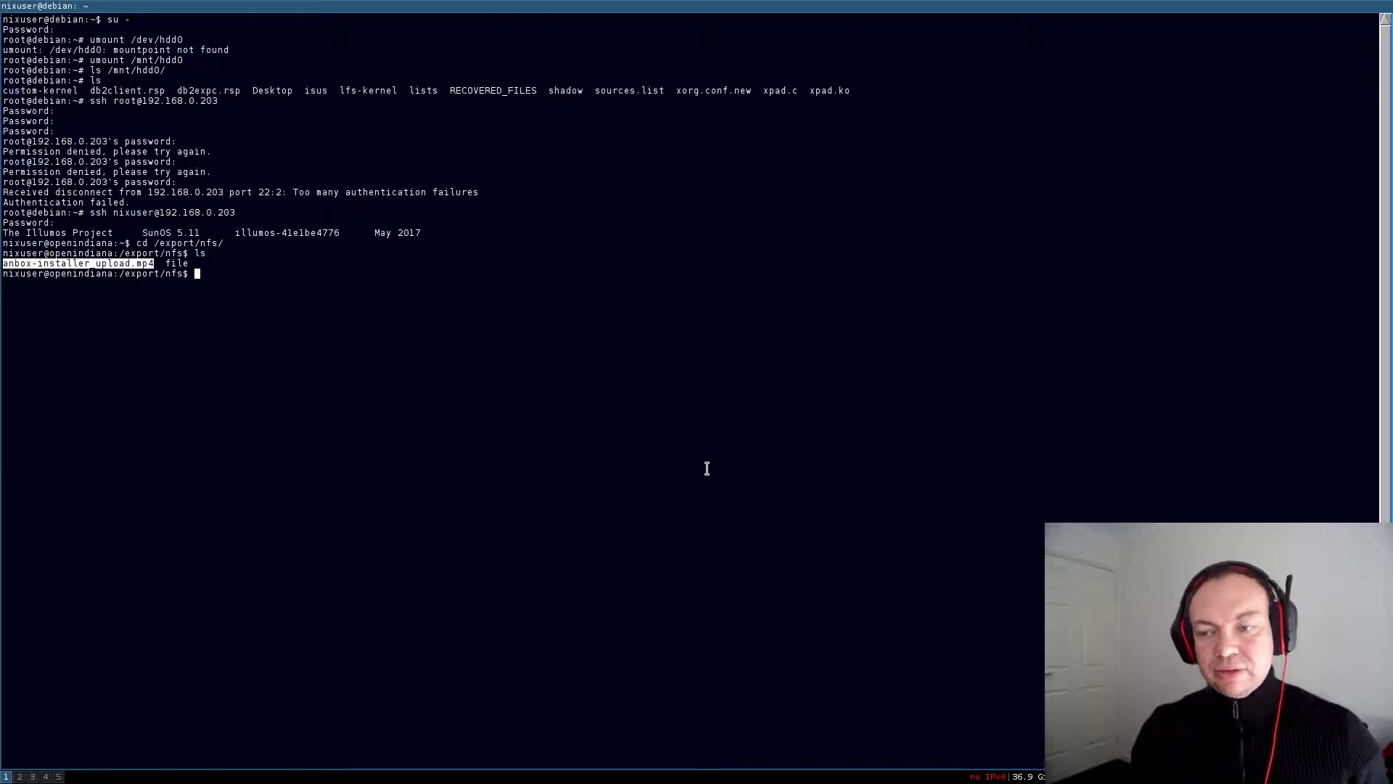
double_click(177, 263)
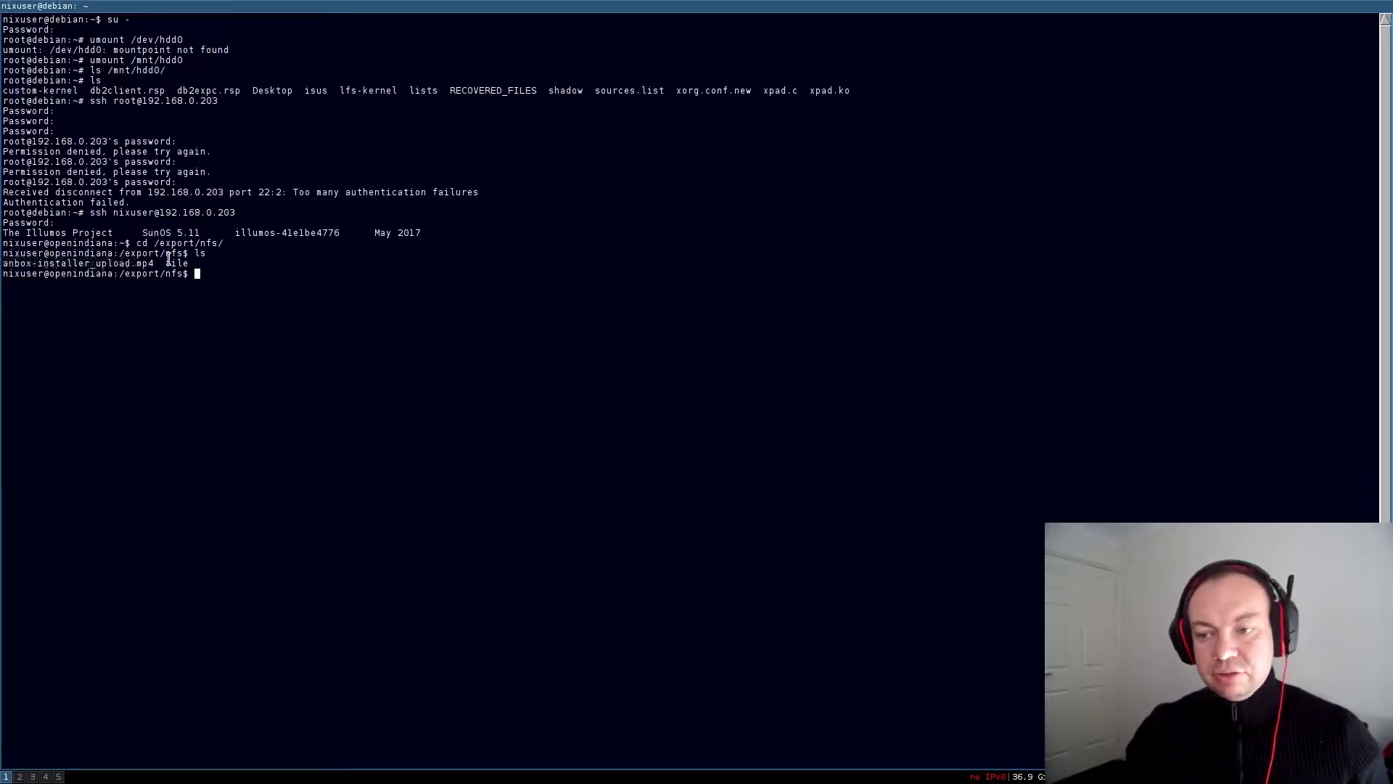
left_click(589, 286)
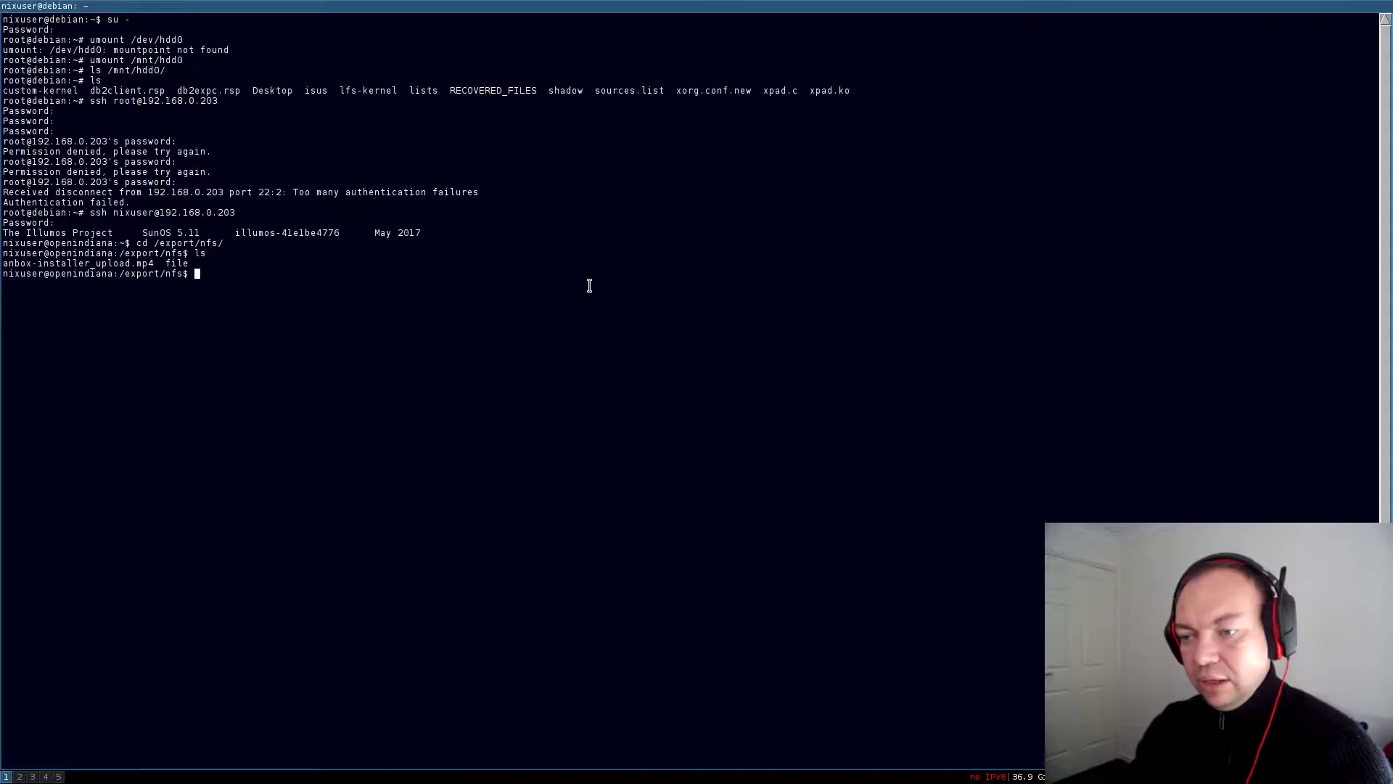
type("cat file")
key("Return")
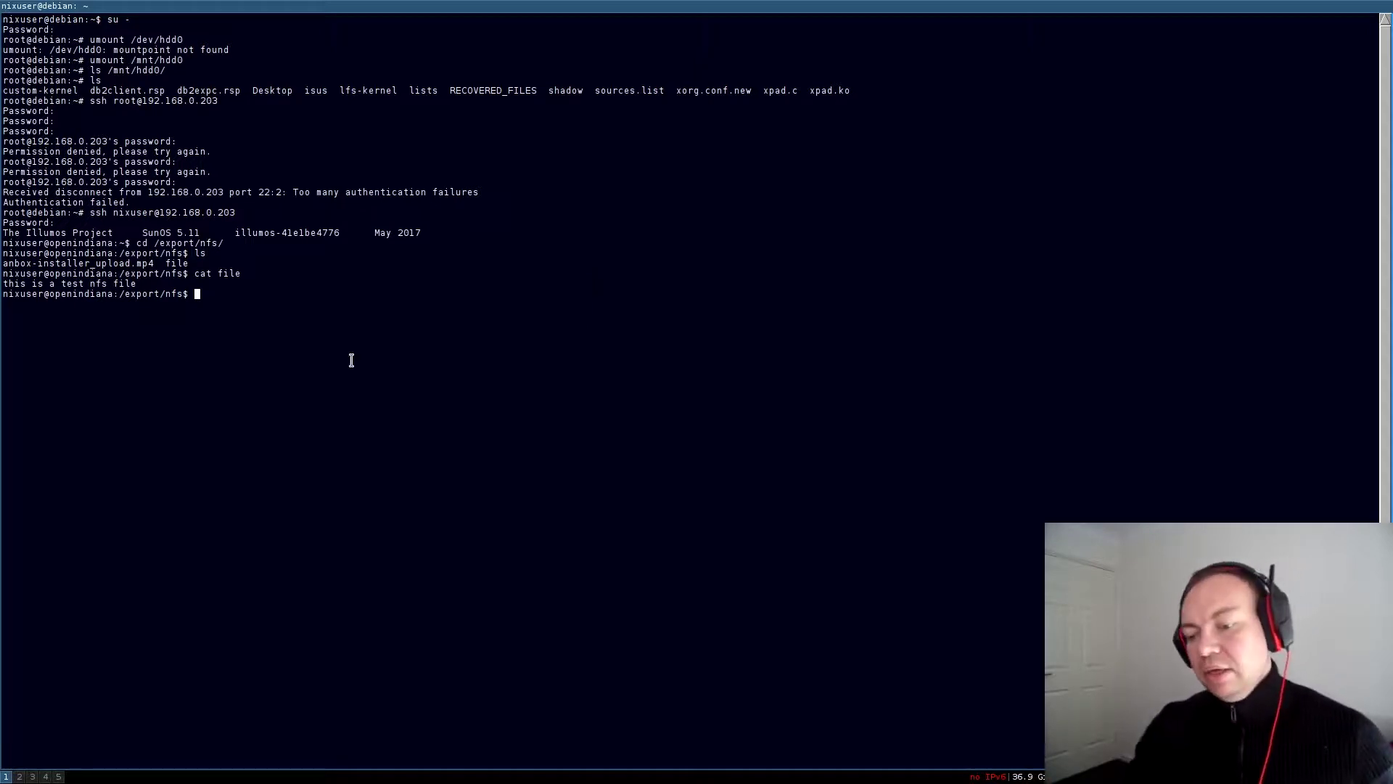
left_click(19, 777)
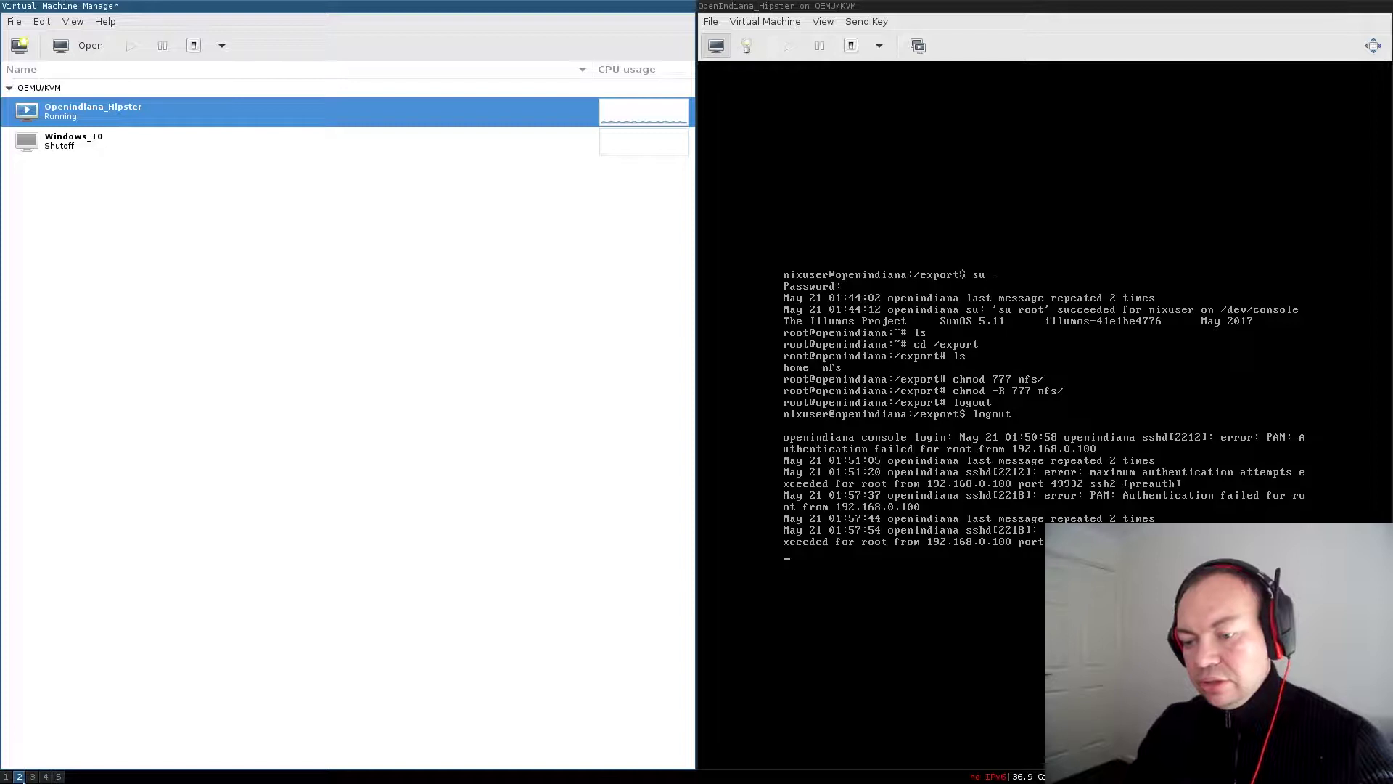
left_click(885, 510)
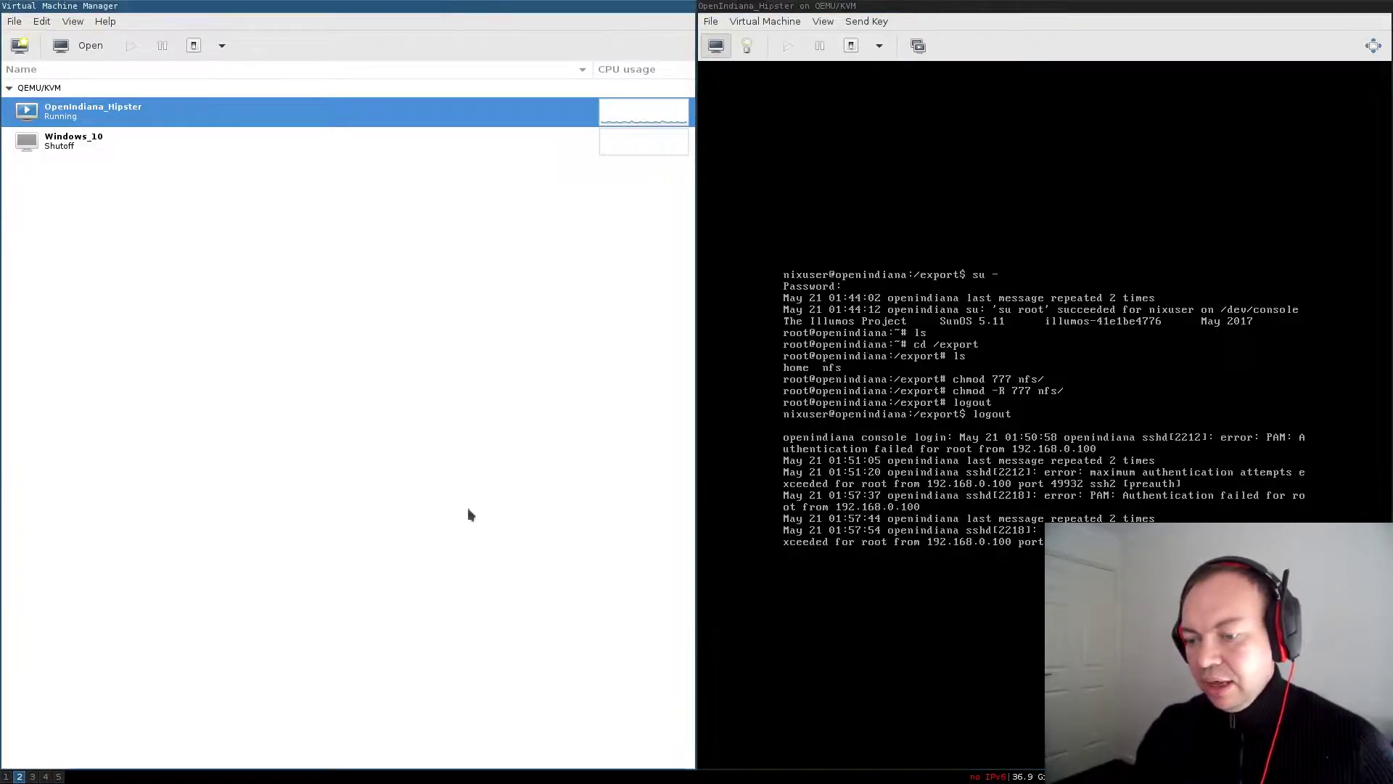
key("super+1")
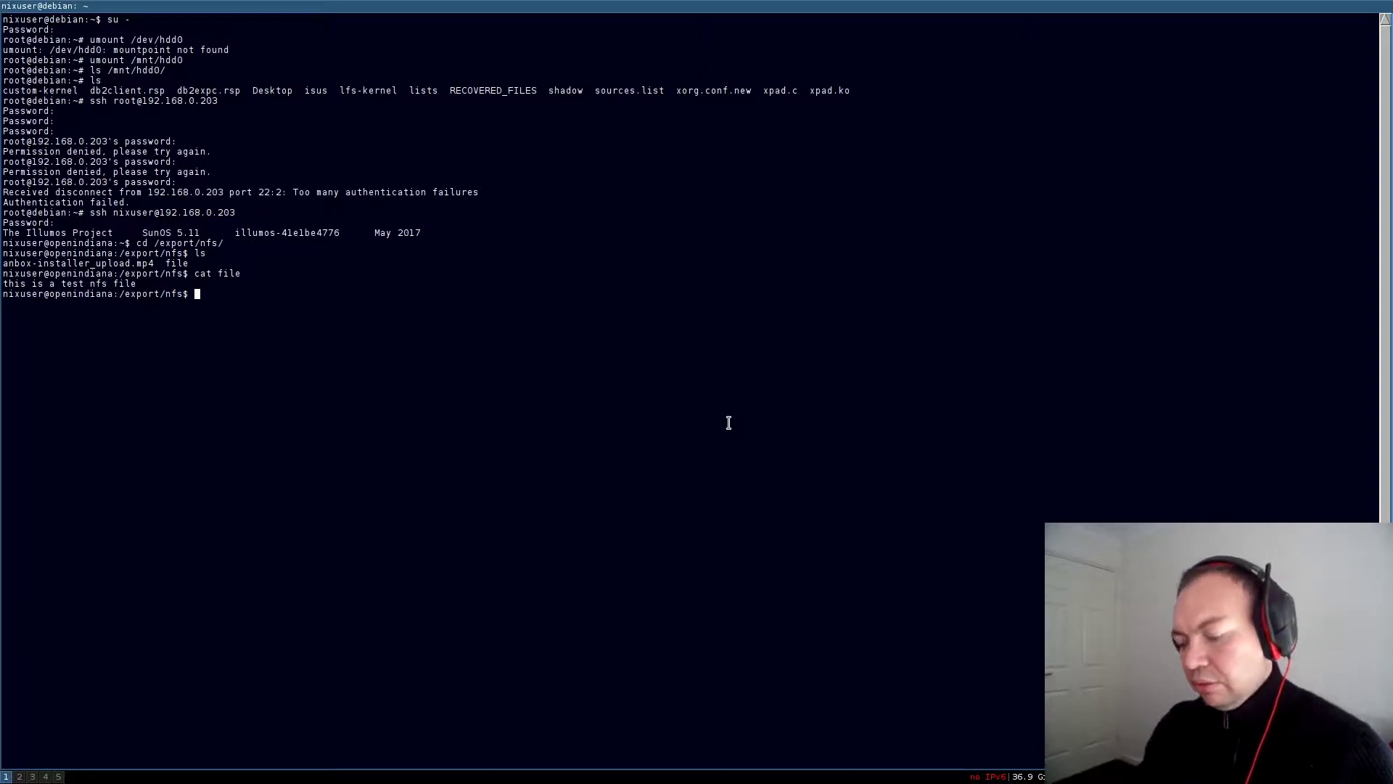
Open a second terminal and become root with 'su -', retrying after the first password attempt
key("super+Return")
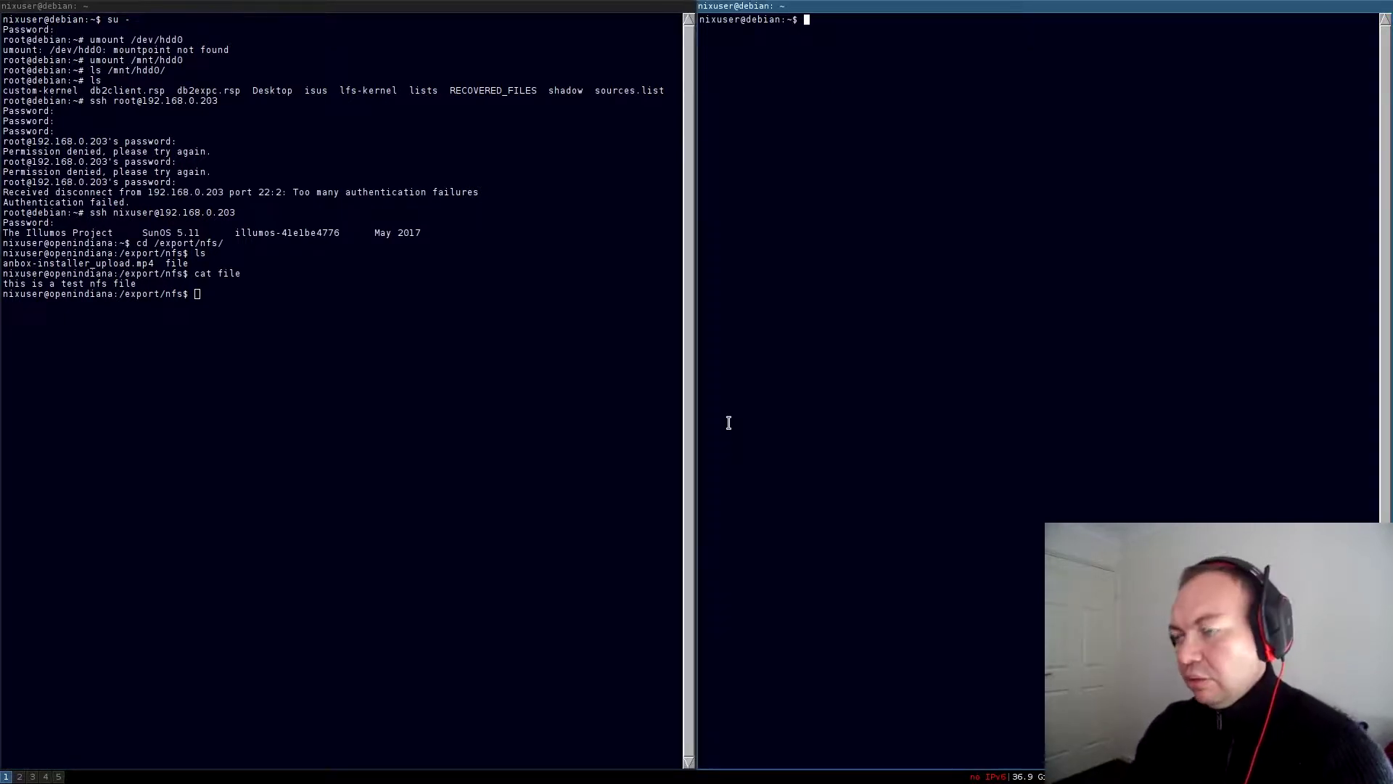
type("su -")
key("Return")
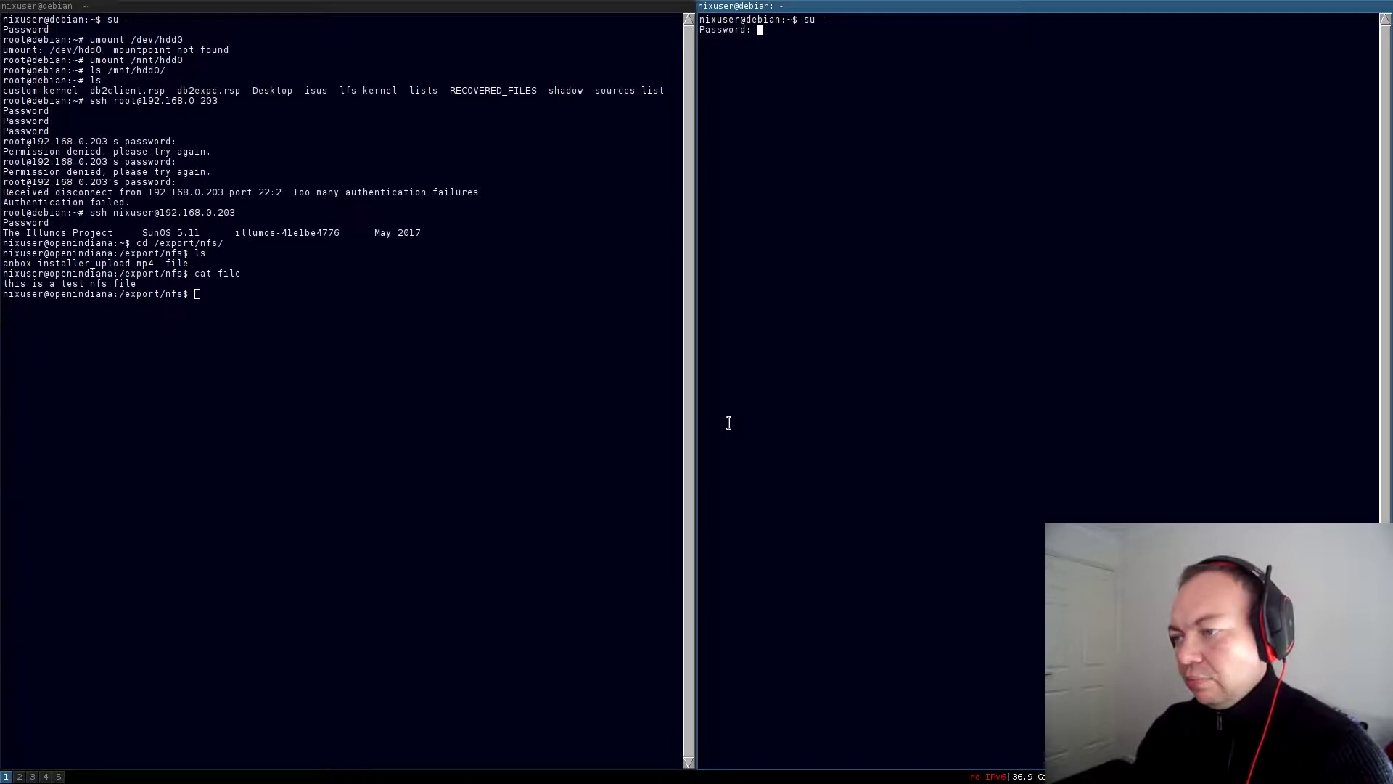
key("Return")
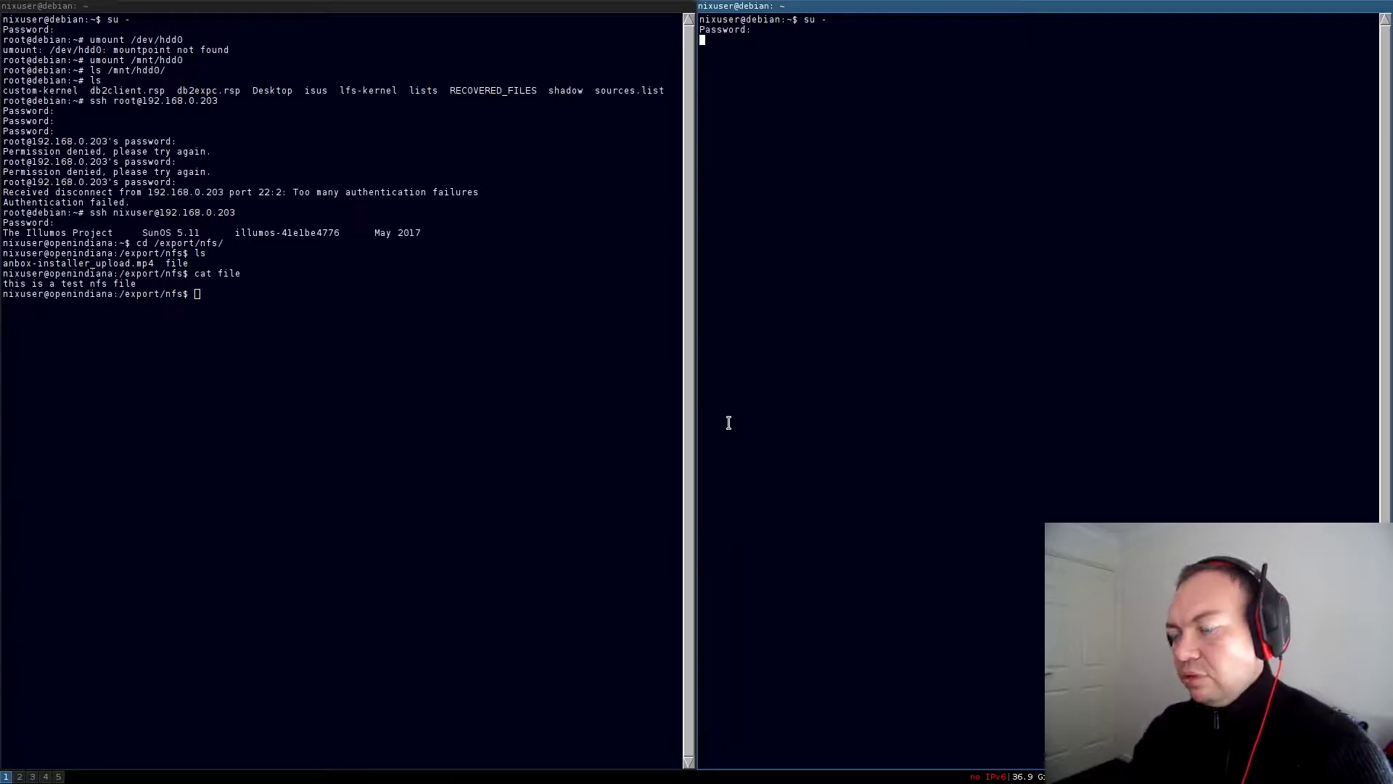
type("su -")
key("Return")
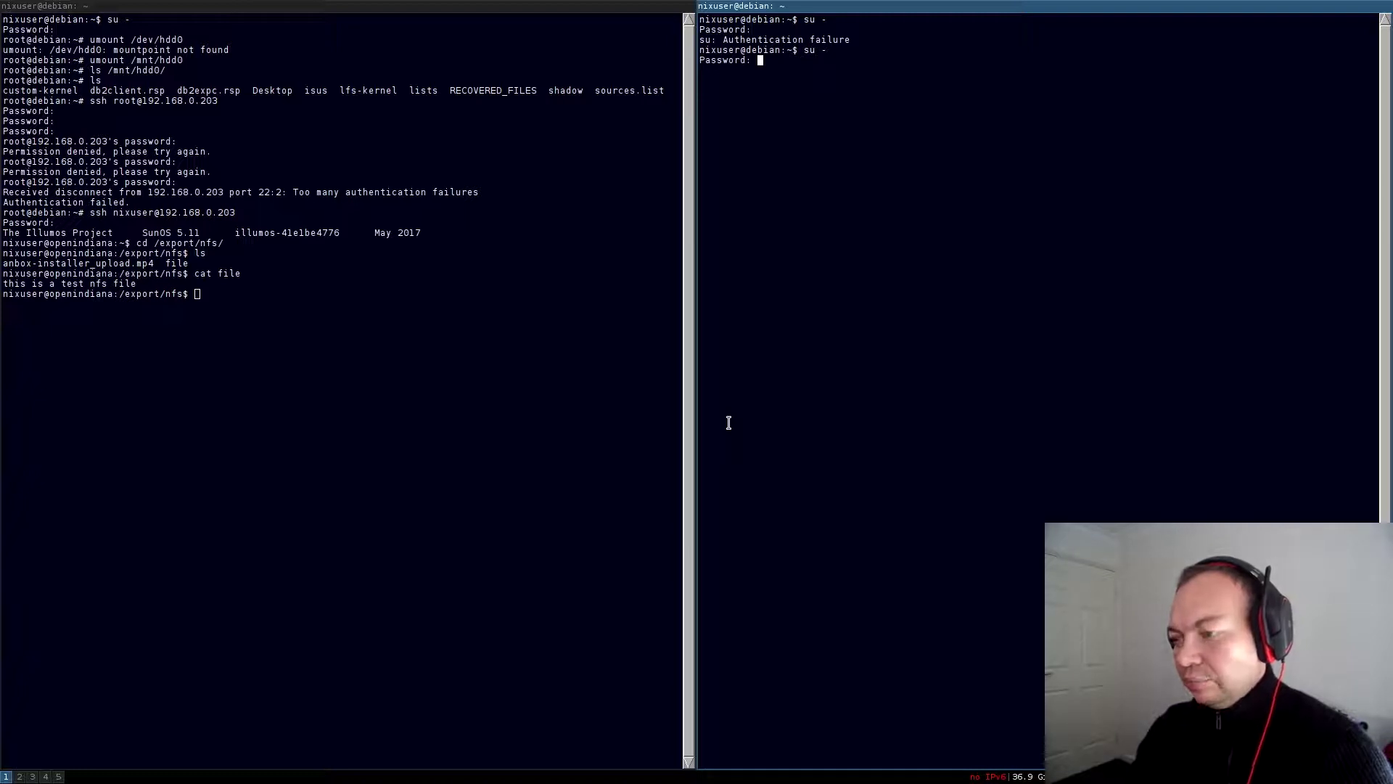
key("Return")
Run 'list --all' in virsh and highlight OpenIndiana_Hipster (Id 1, running) and Windows_10
type("virsh")
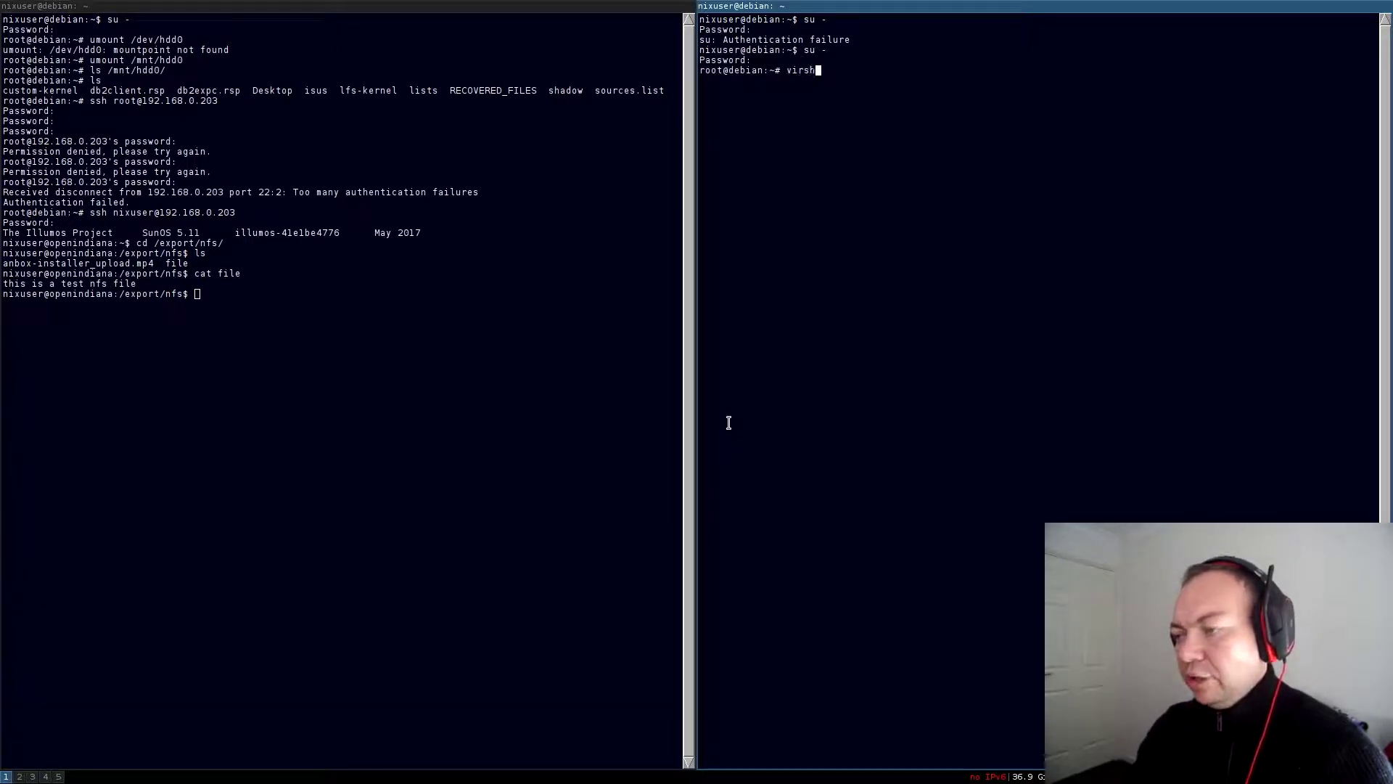
key("Return")
type("l")
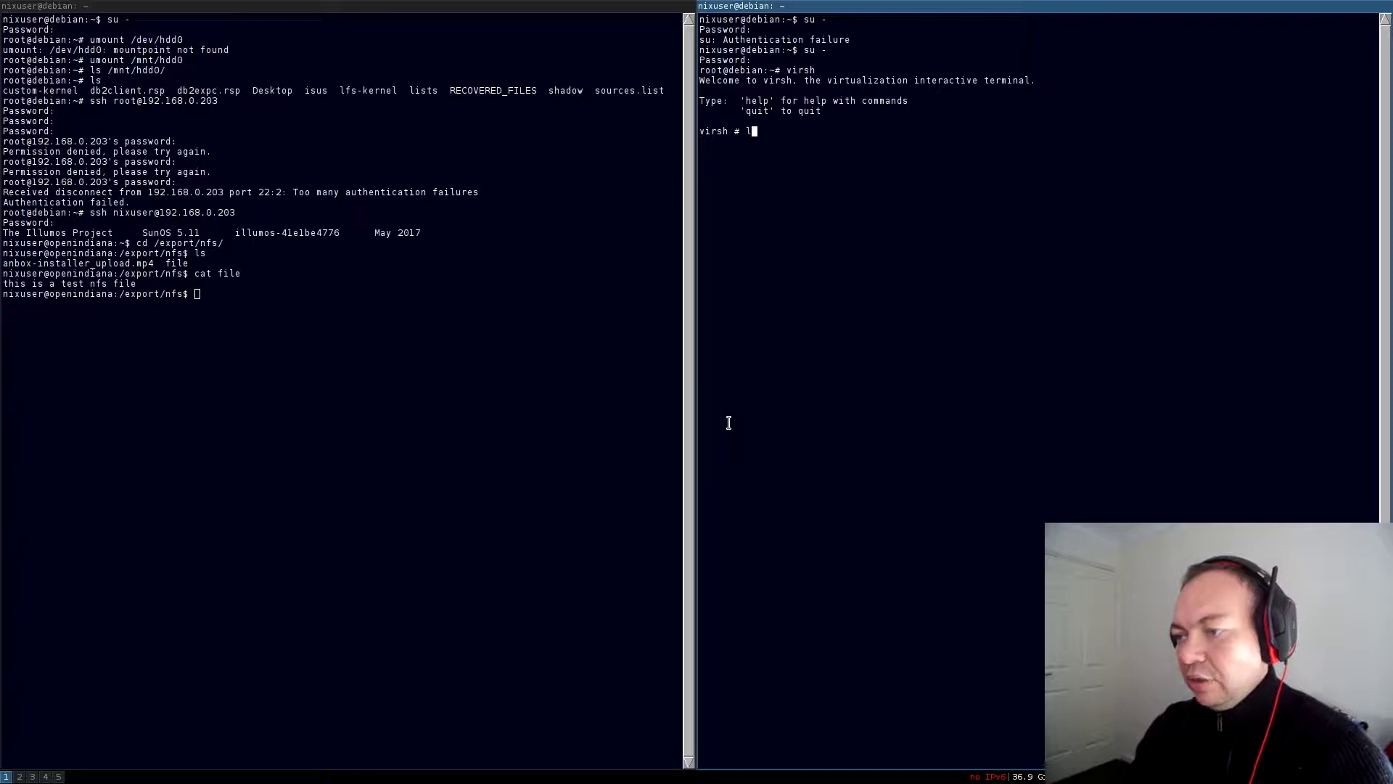
type("ist --all")
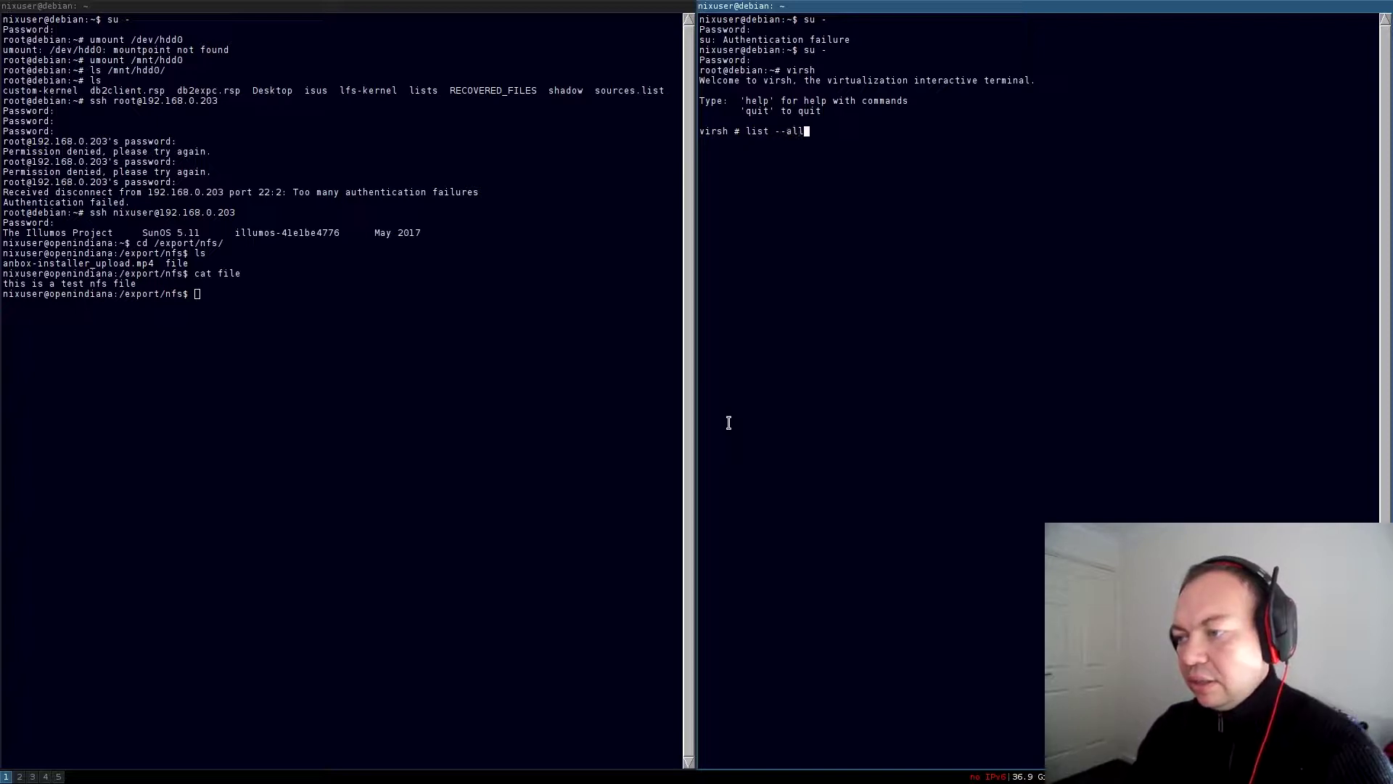
key("Return")
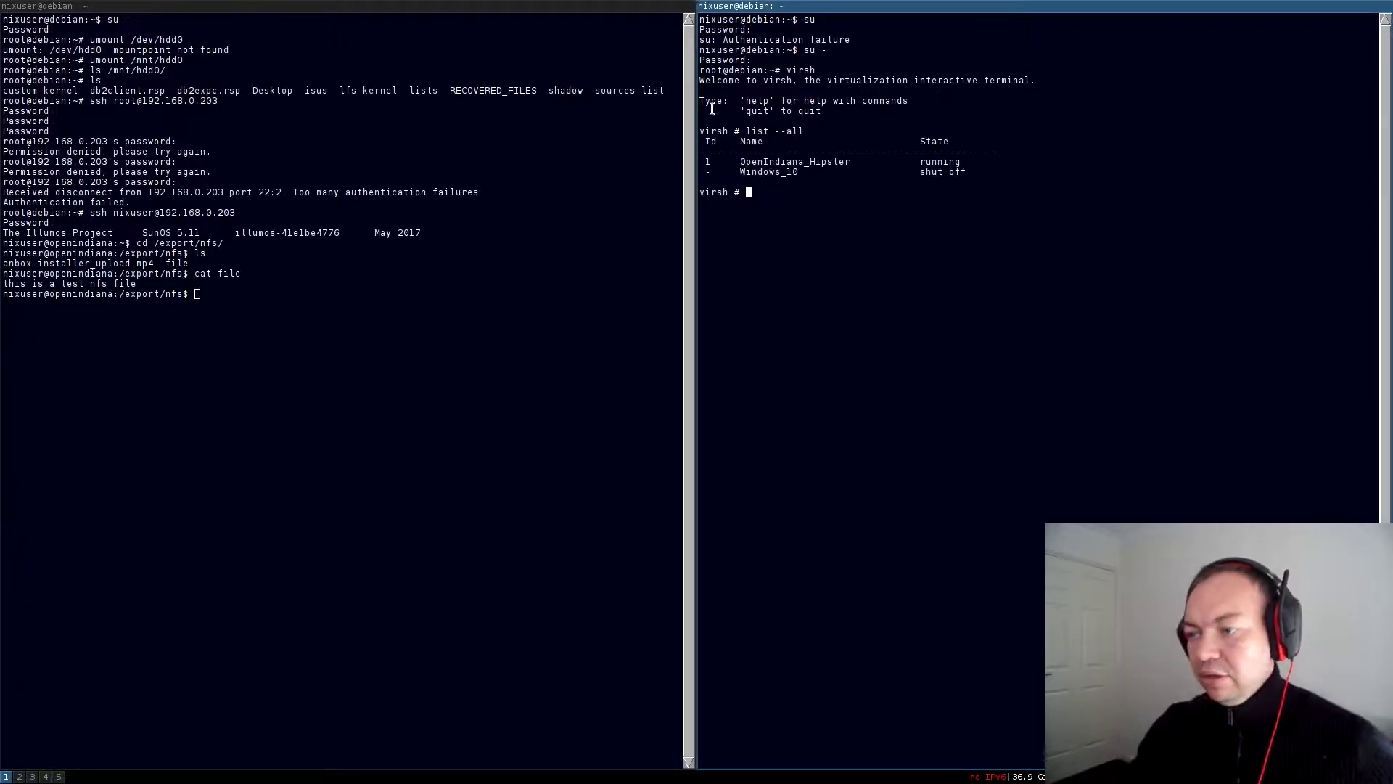
double_click(775, 172)
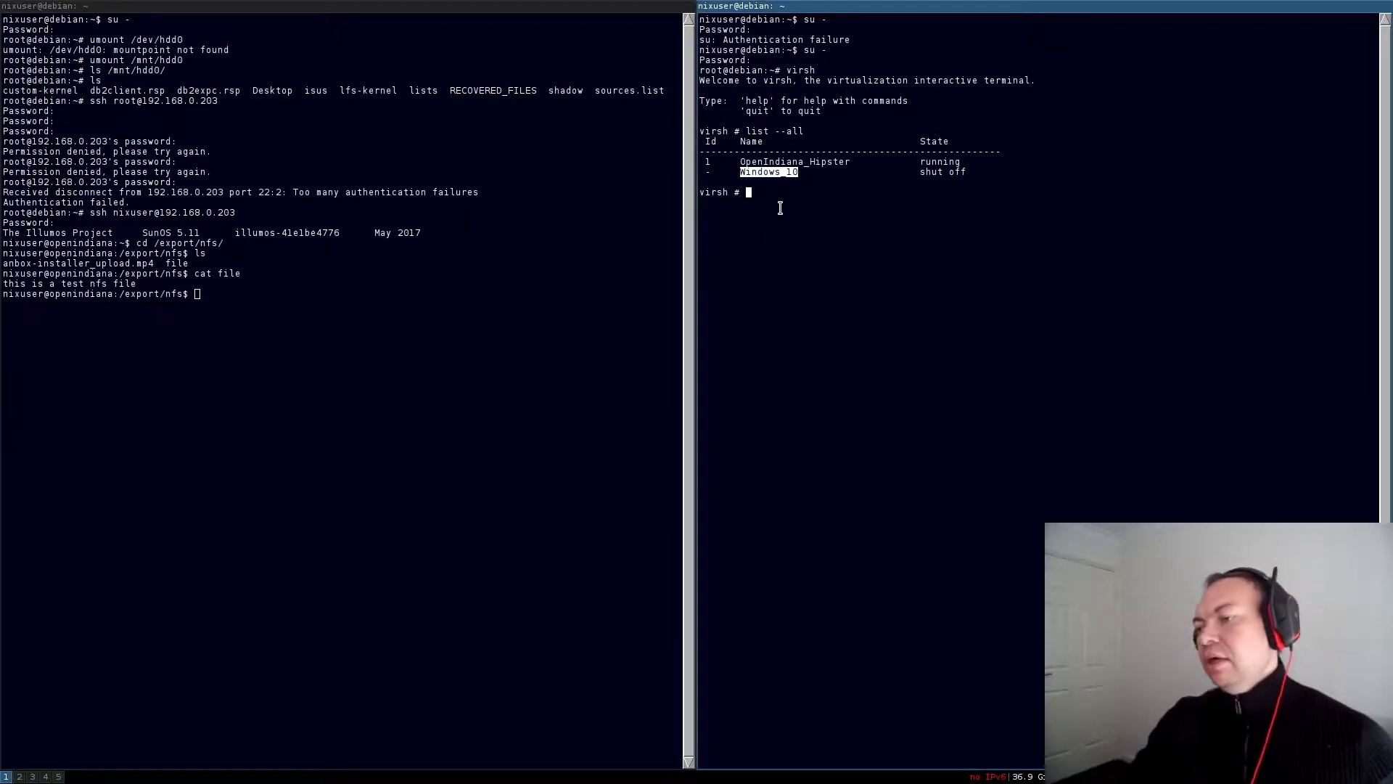
double_click(804, 161)
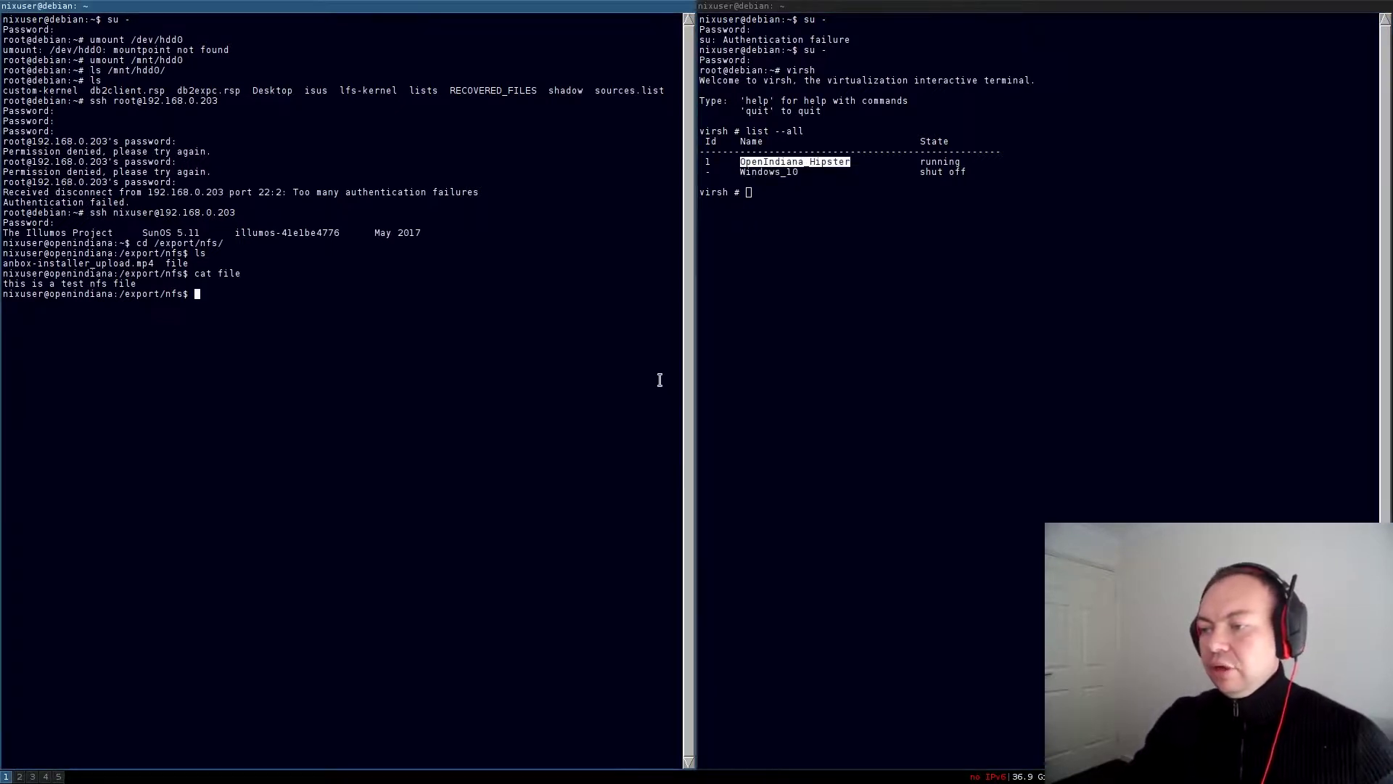
double_click(708, 162)
double_click(939, 162)
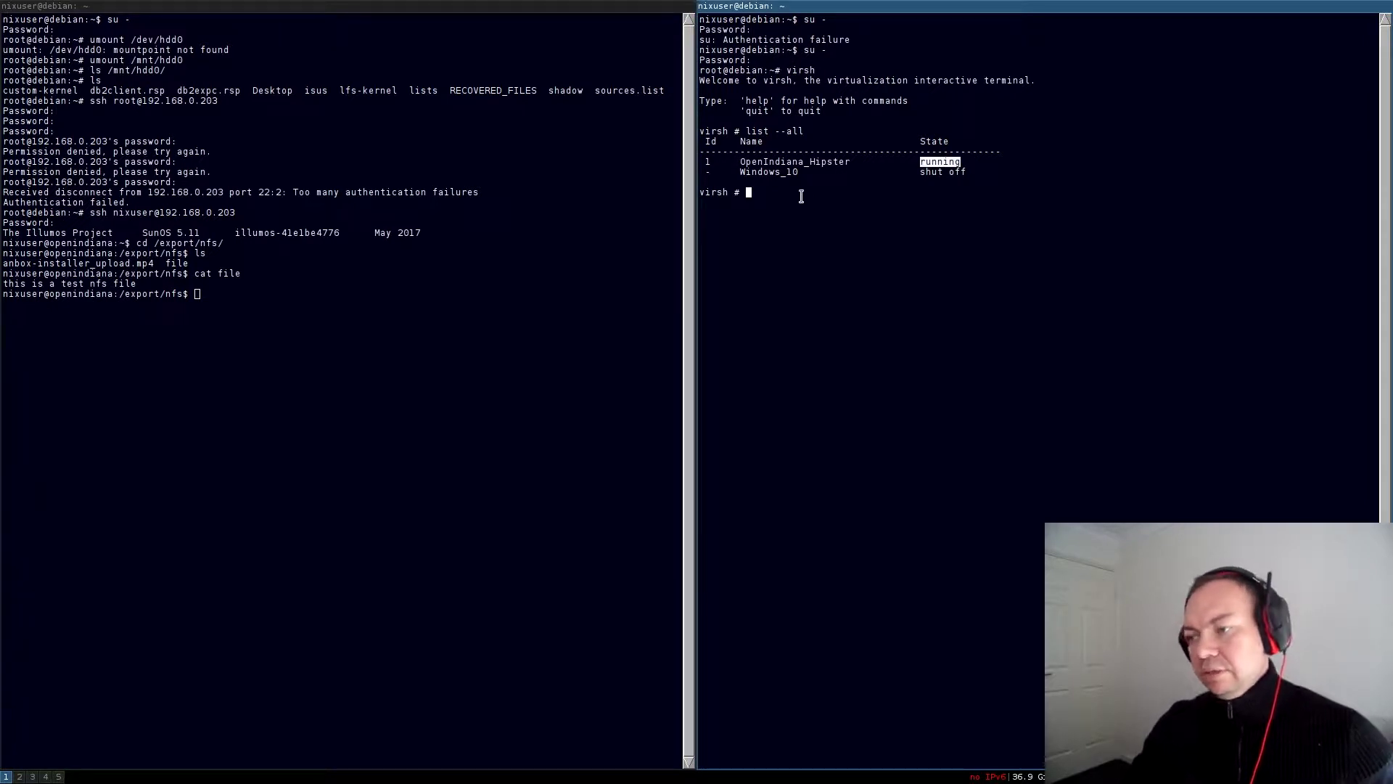
double_click(767, 172)
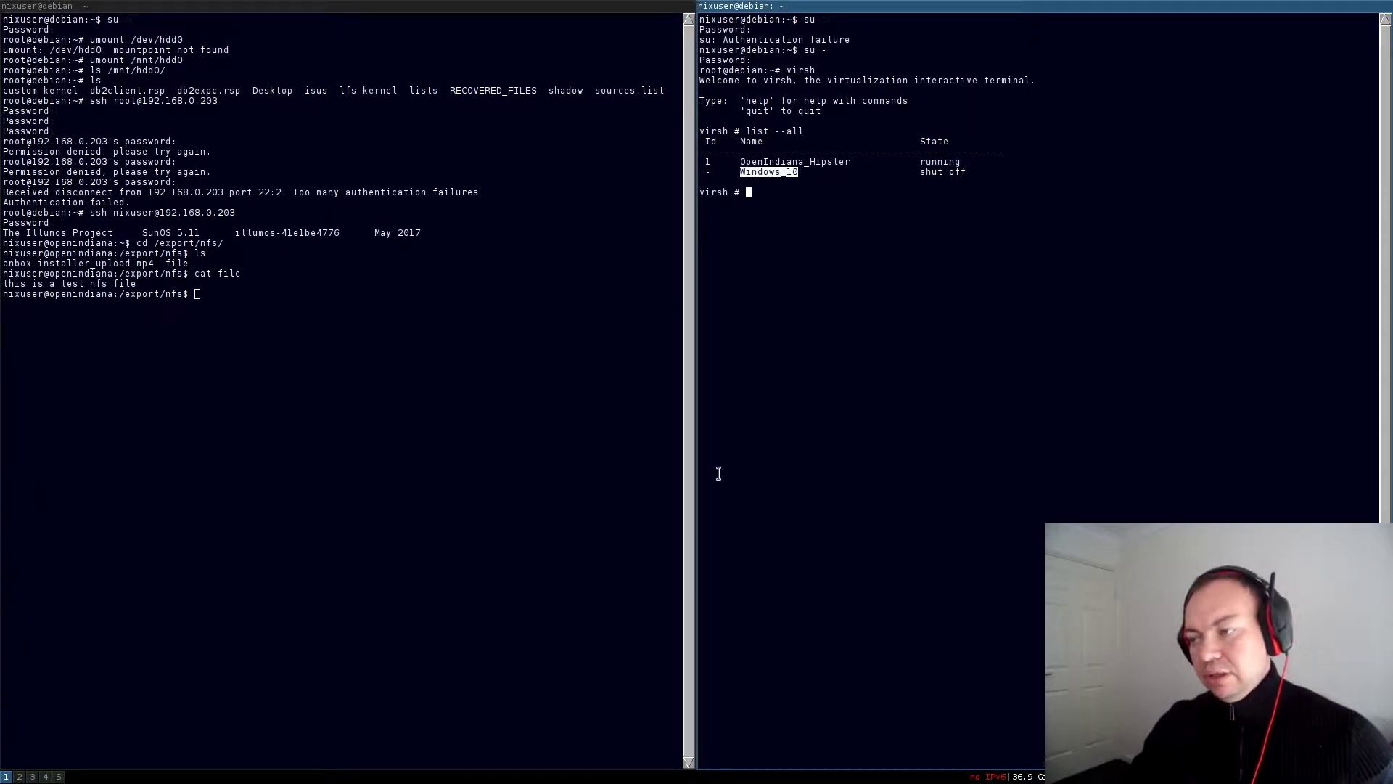
Highlight the shut-off Windows_10 row, then exit virsh with Ctrl+D
double_click(706, 171)
triple_click(706, 171)
left_click(999, 301)
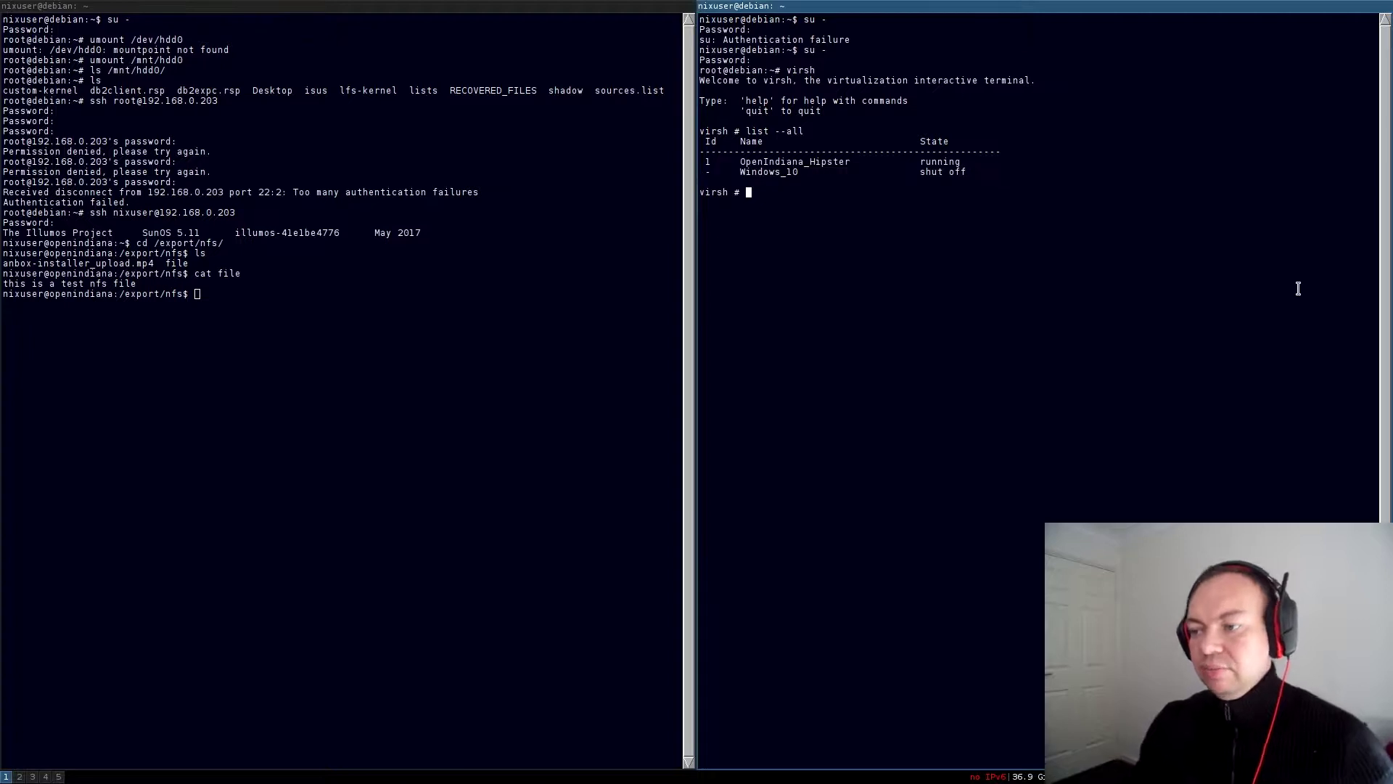
key("ctrl+d")
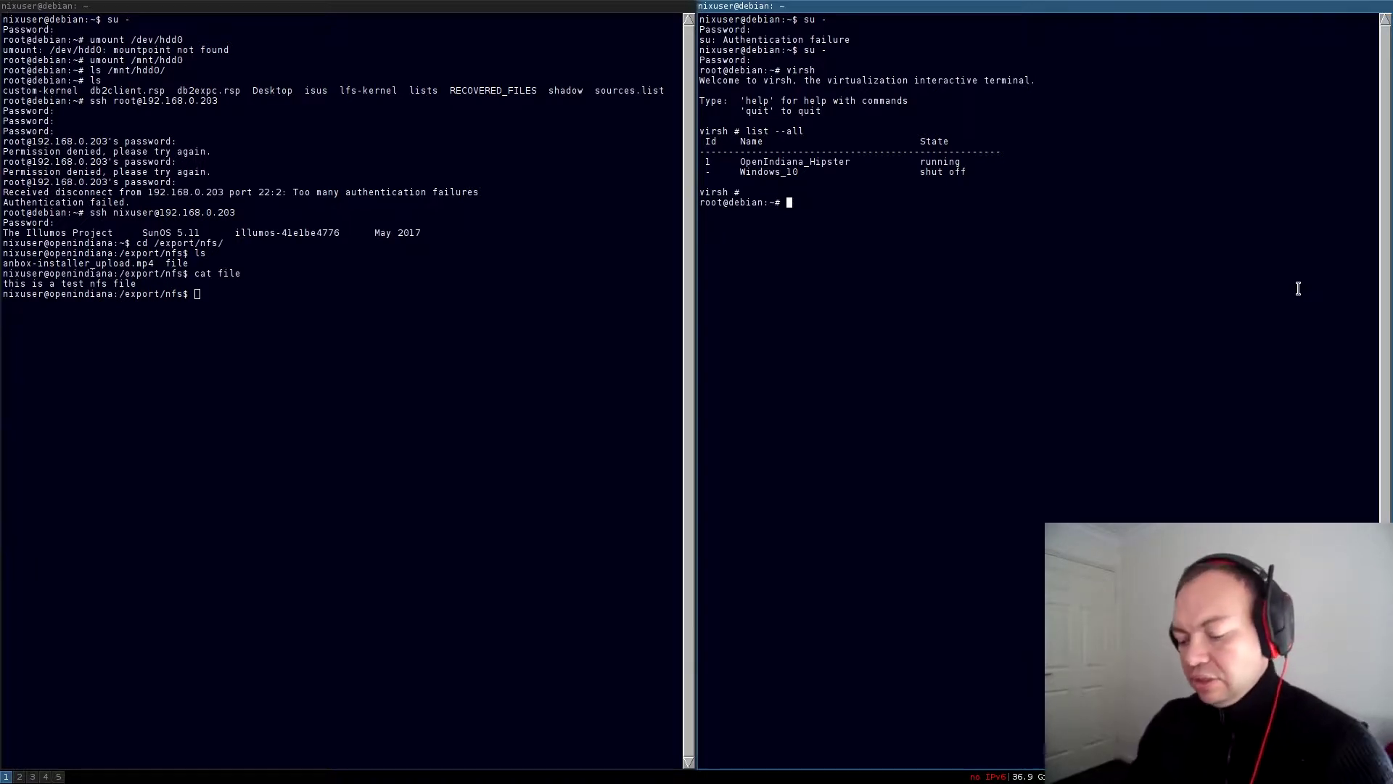
Mount 192.168.0.203:/export/nfs on /mnt/hdd0
type("mount ")
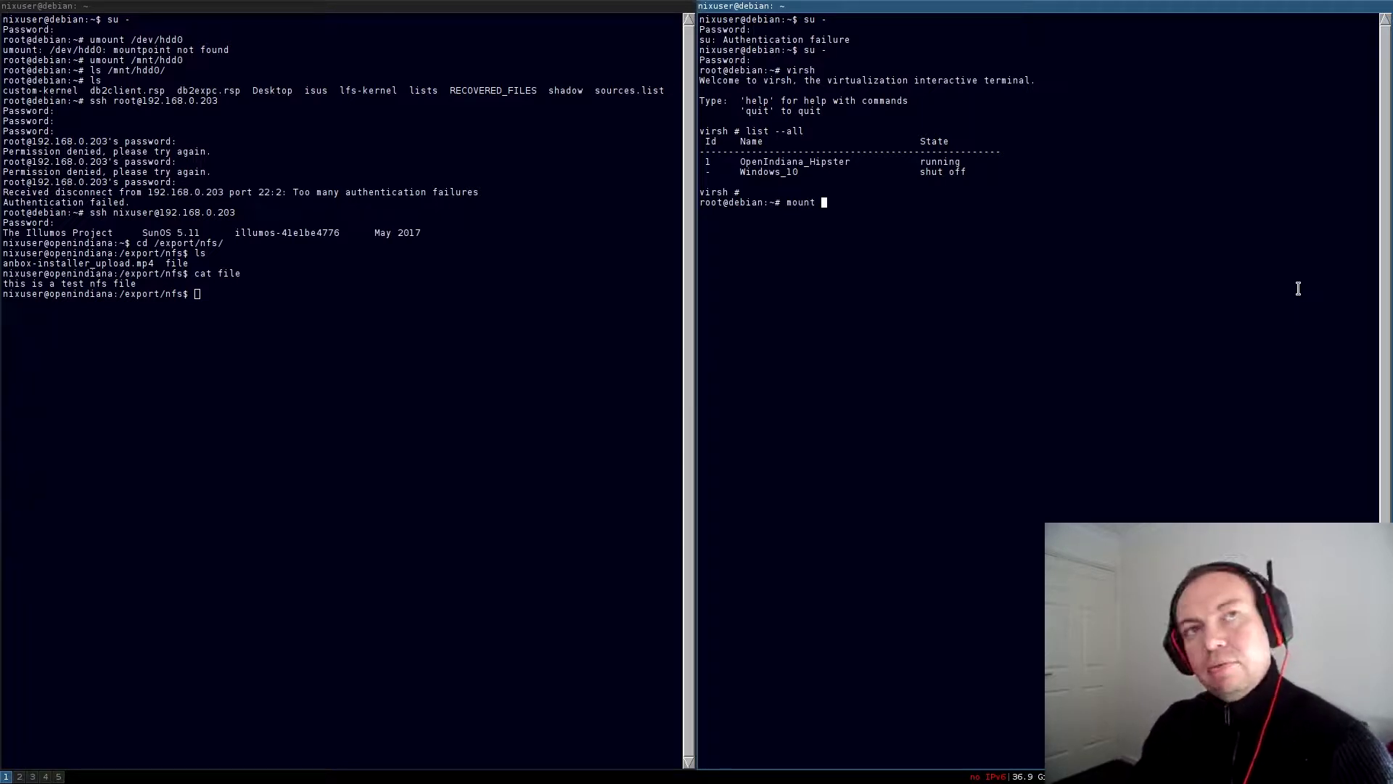
type("192.16")
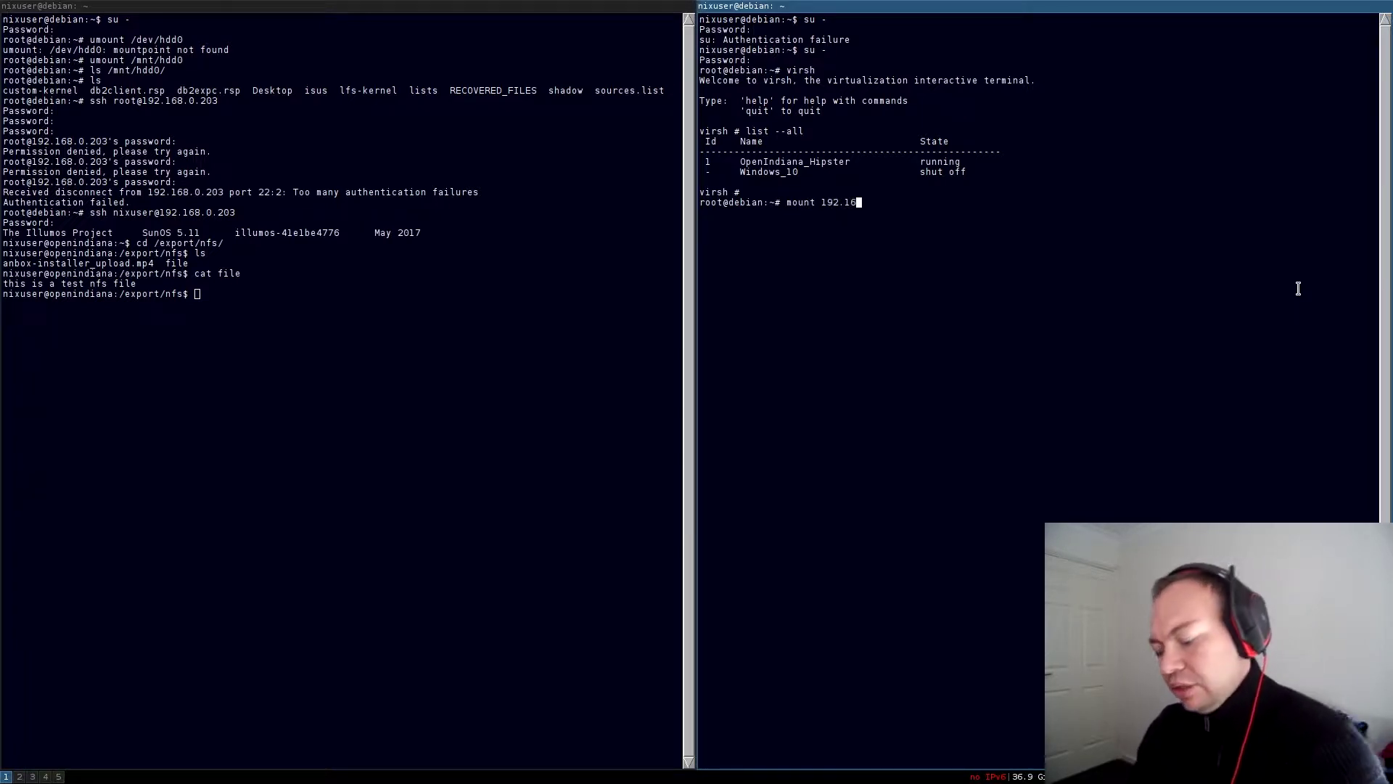
type("8.0.203")
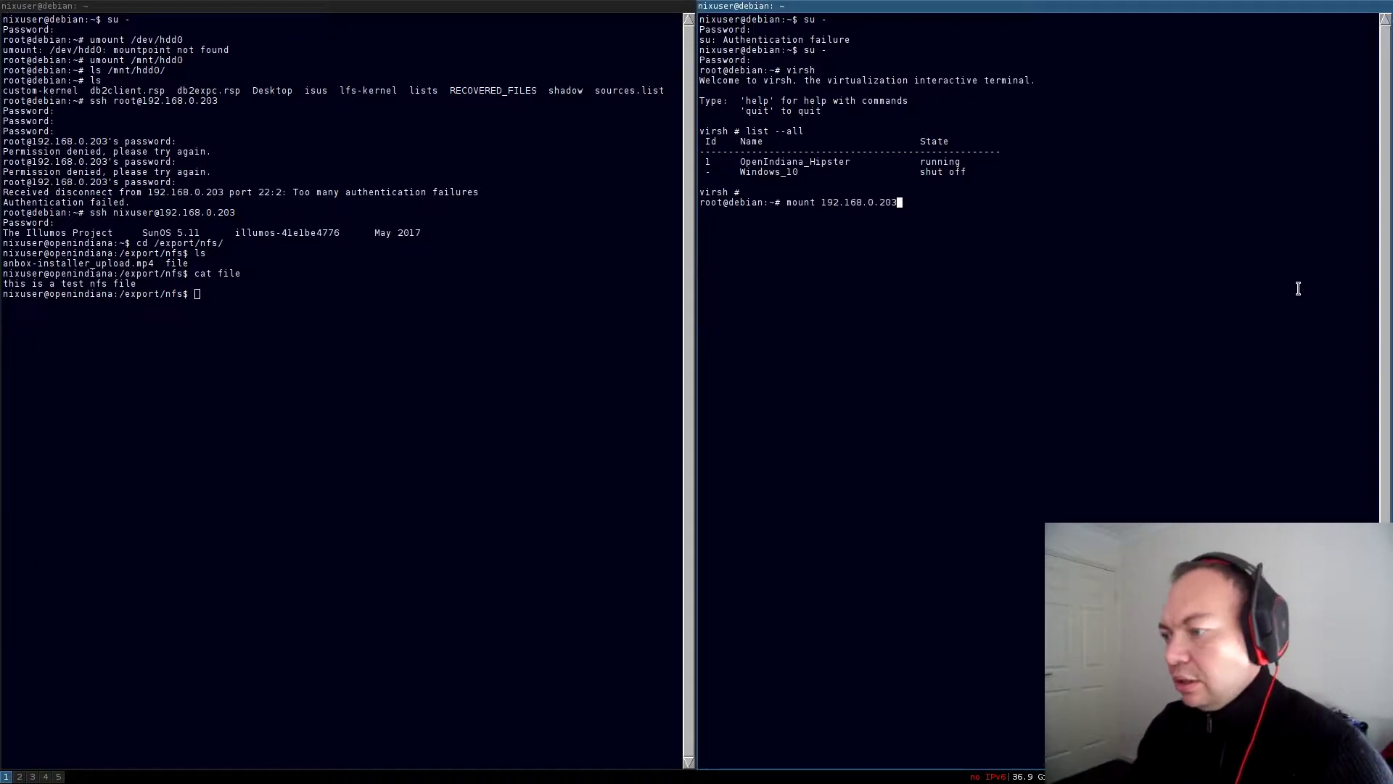
type(":/exp")
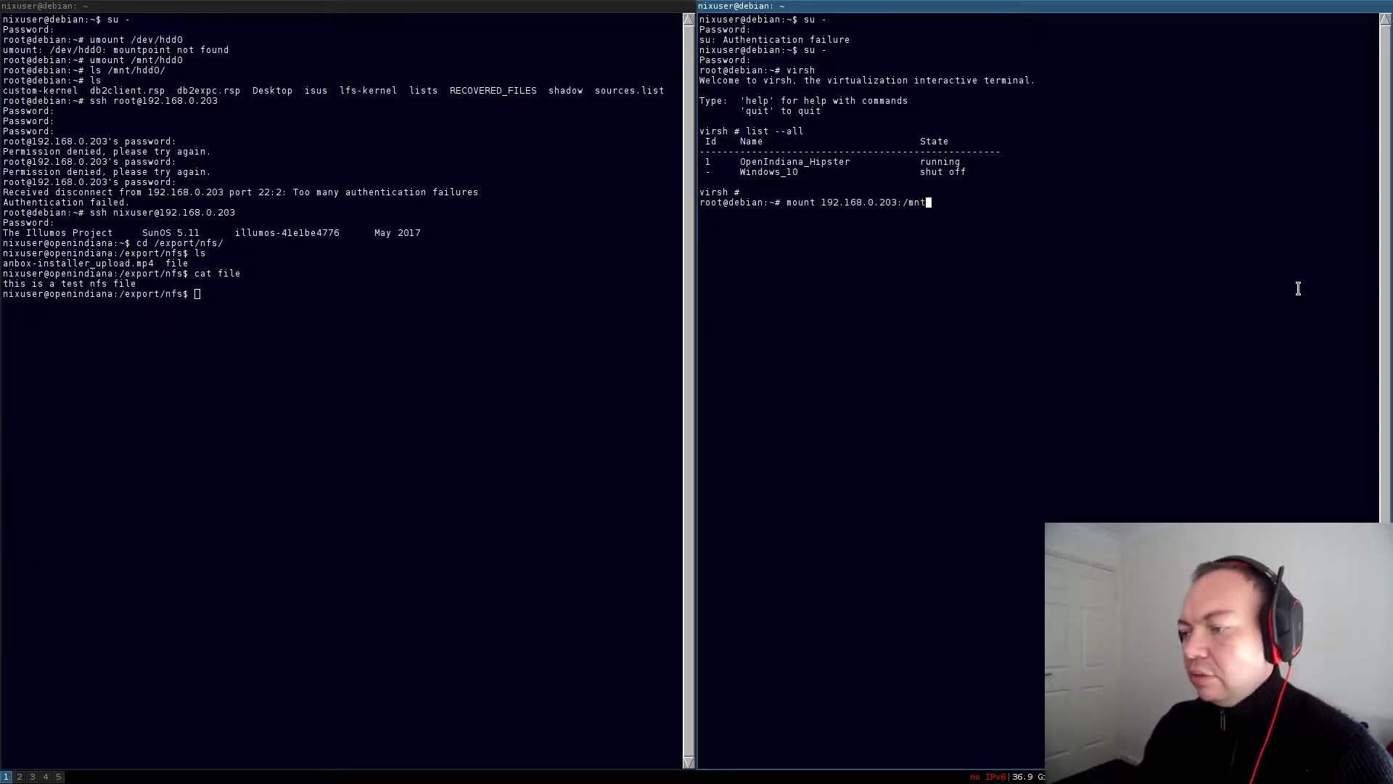
key("BackSpace")
key("BackSpace")
type("xport")
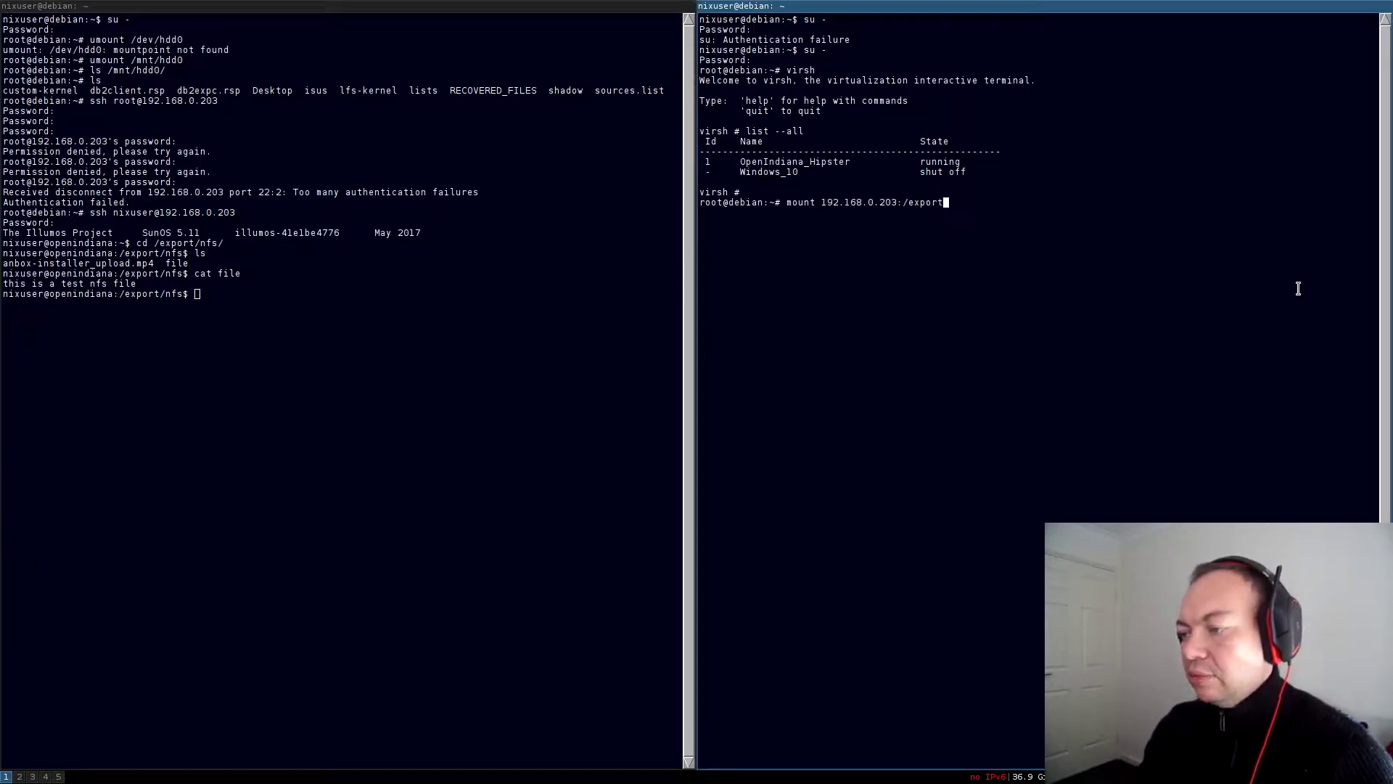
type("/nfs /")
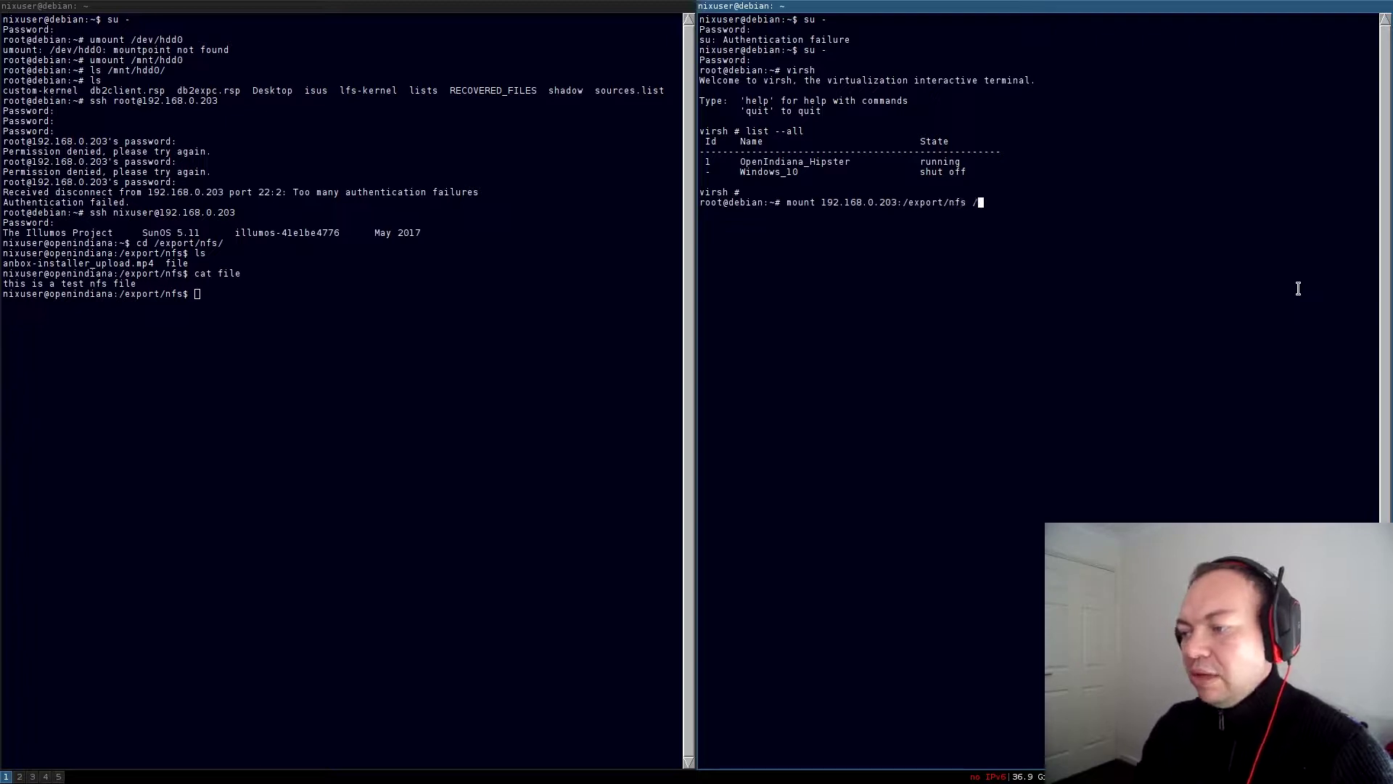
type("mnt/hdd0")
key("Return")
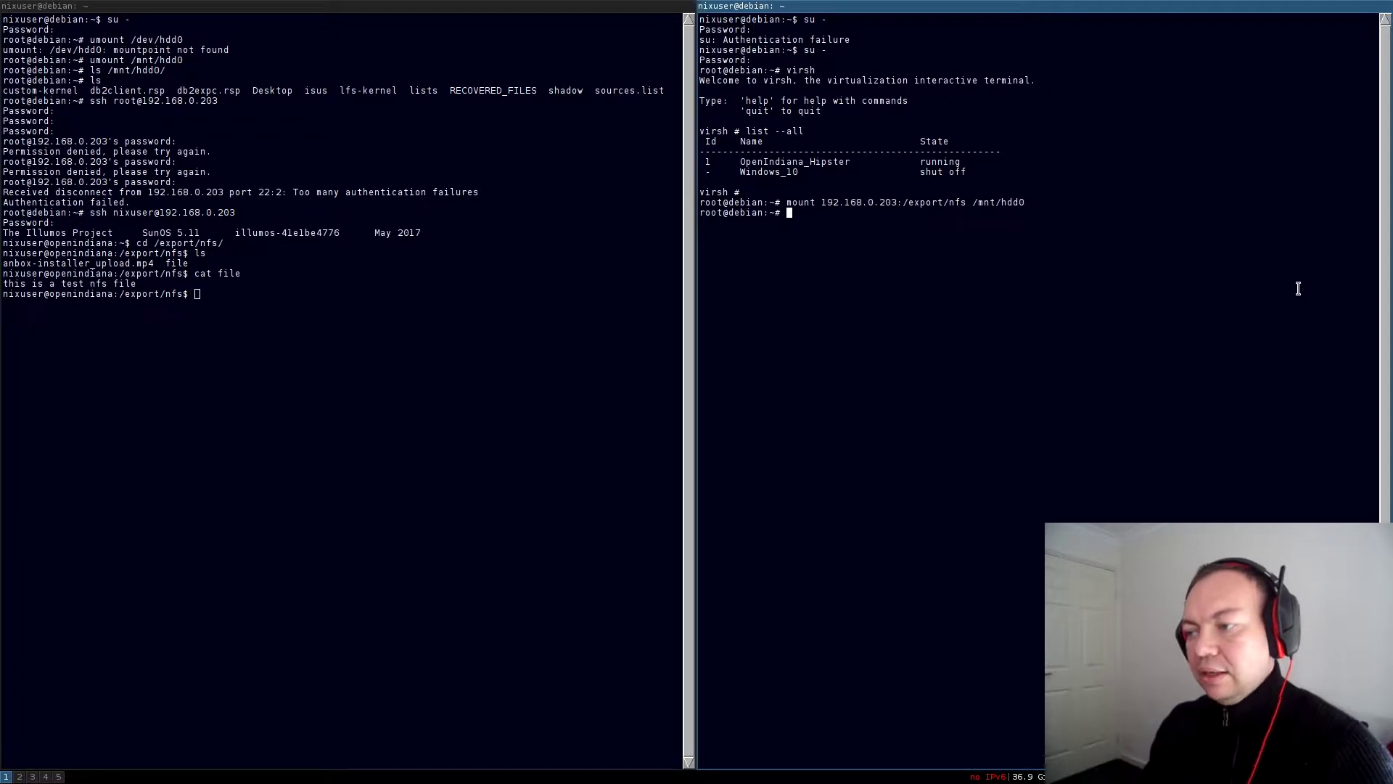
Run 'mount | grep -i nfs' to verify the nfs4 mount, then list the server's export folder
type("mount")
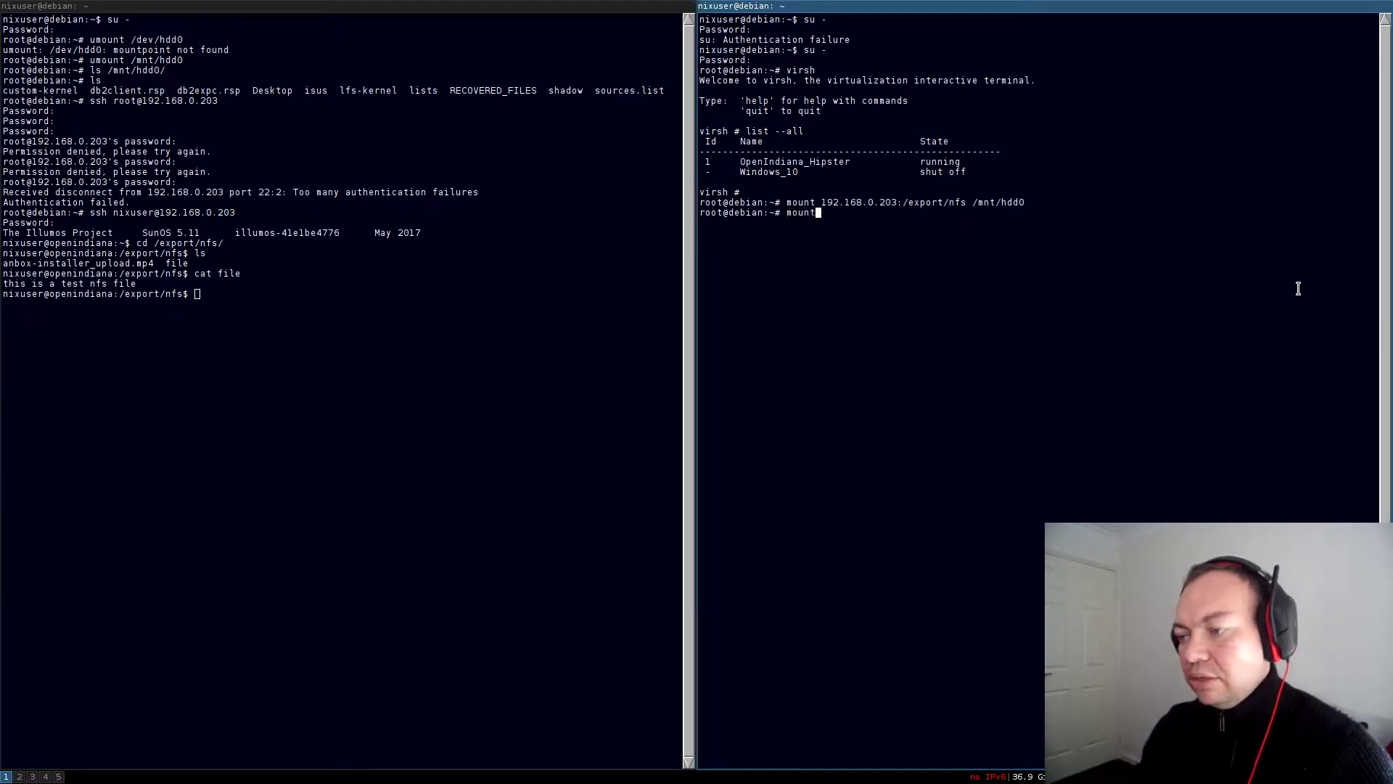
type(" |grep -i nfs")
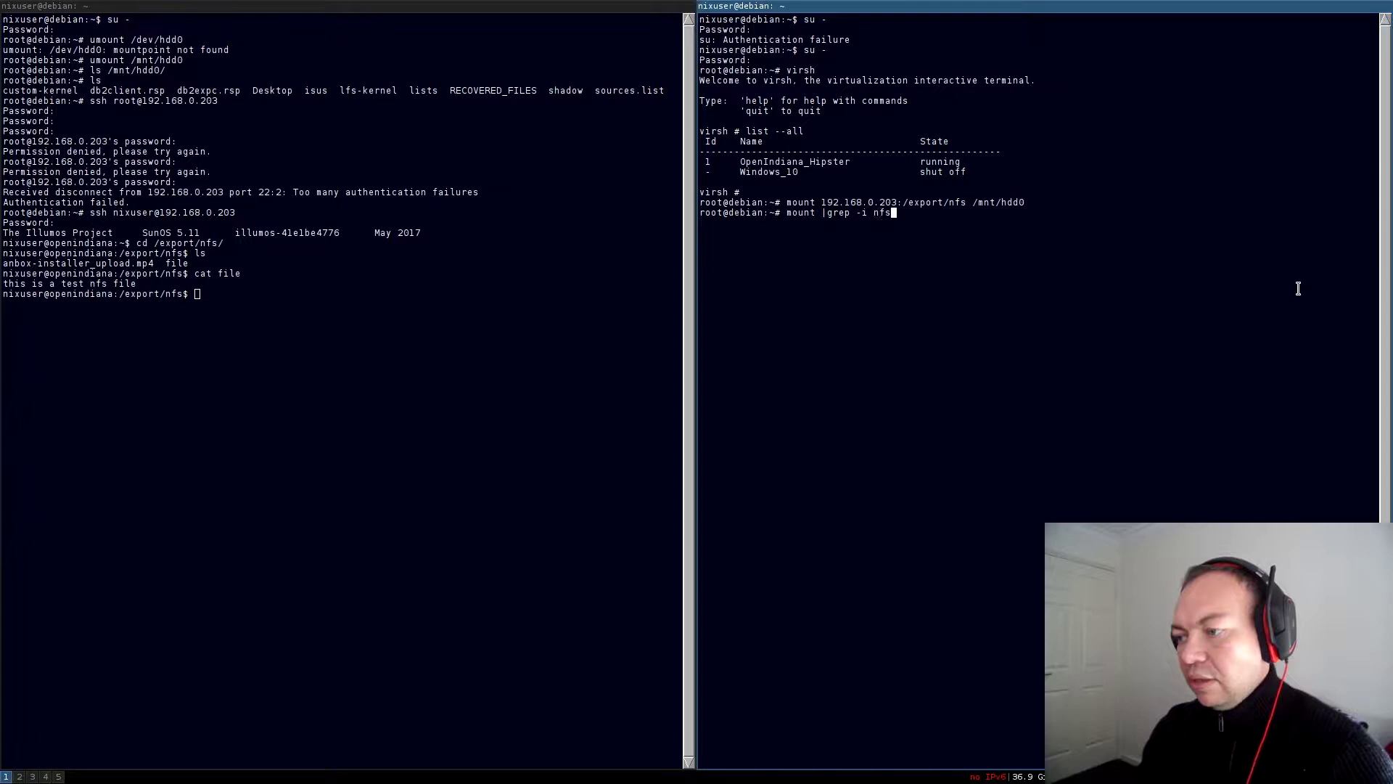
key("Return")
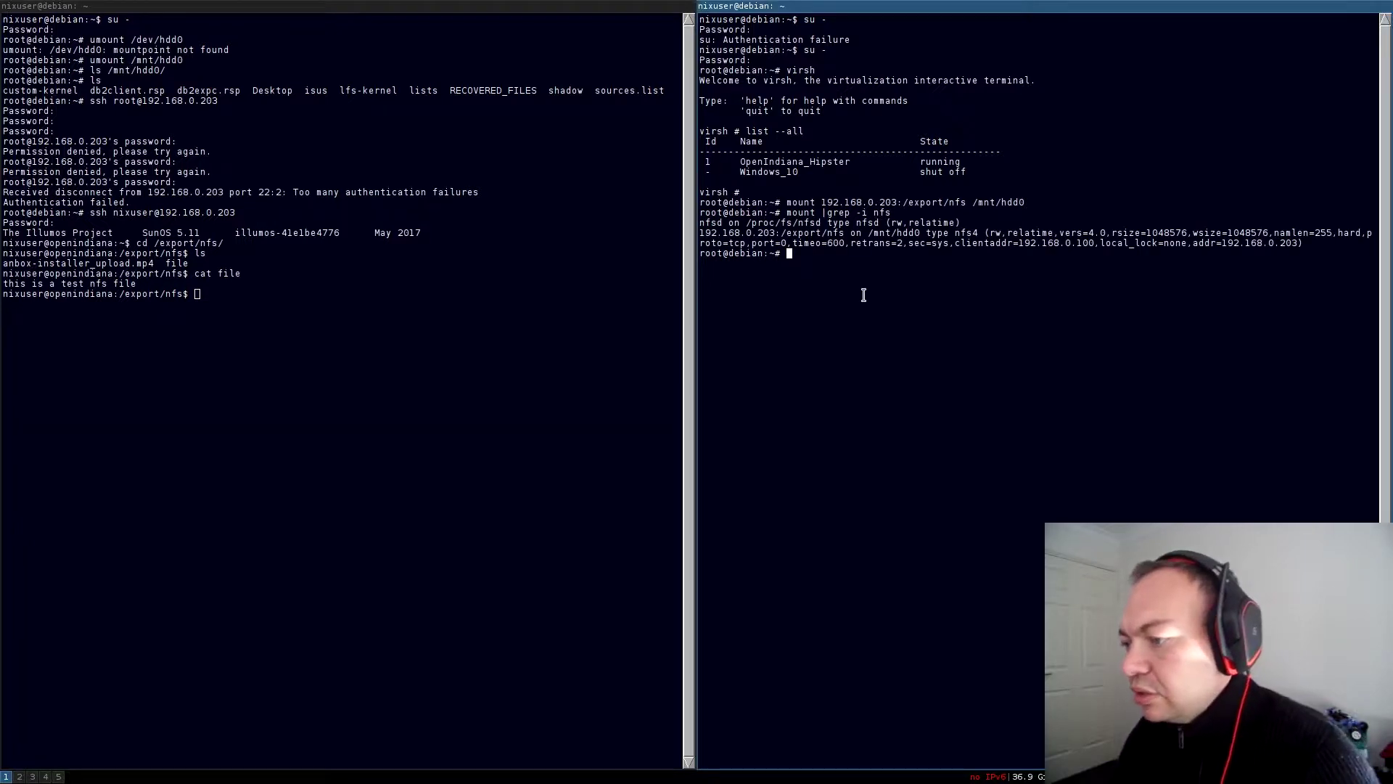
double_click(743, 232)
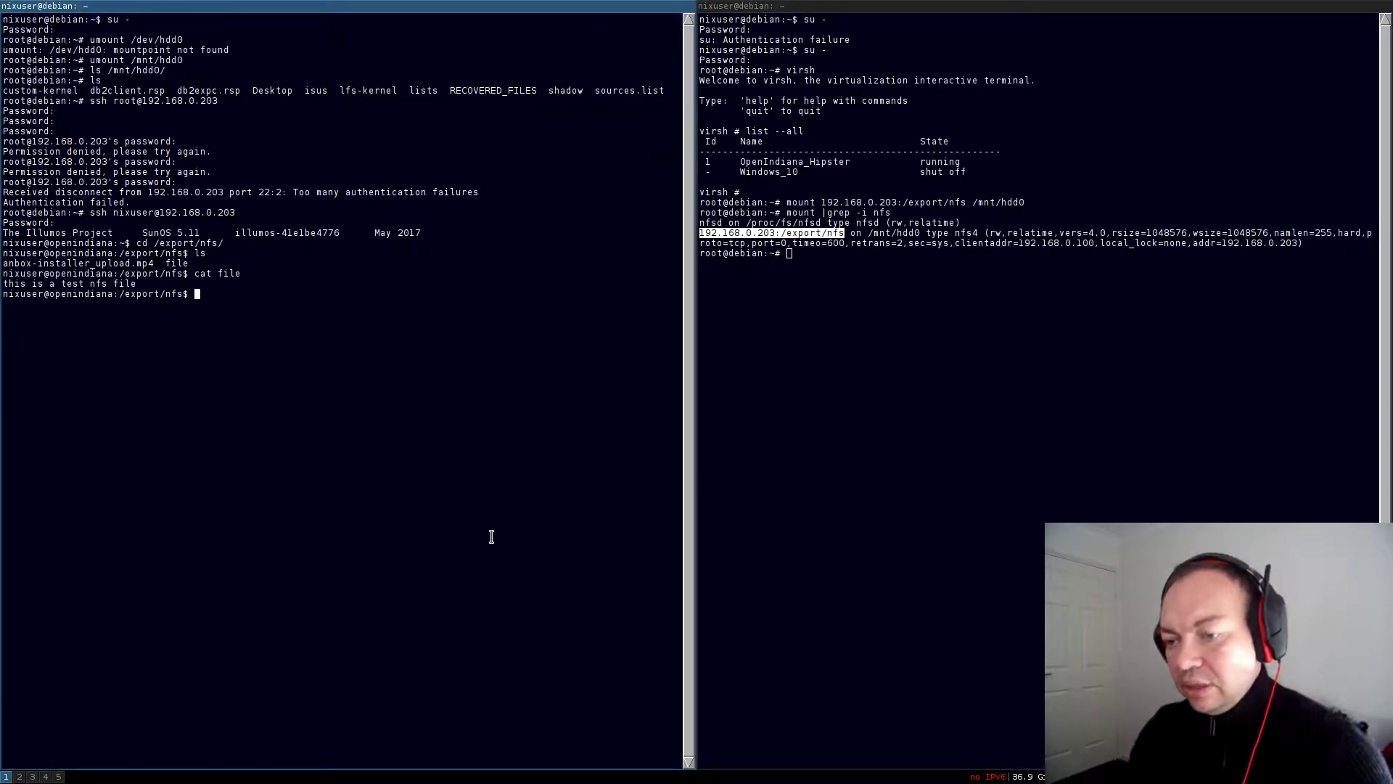
type("ls")
key("Return")
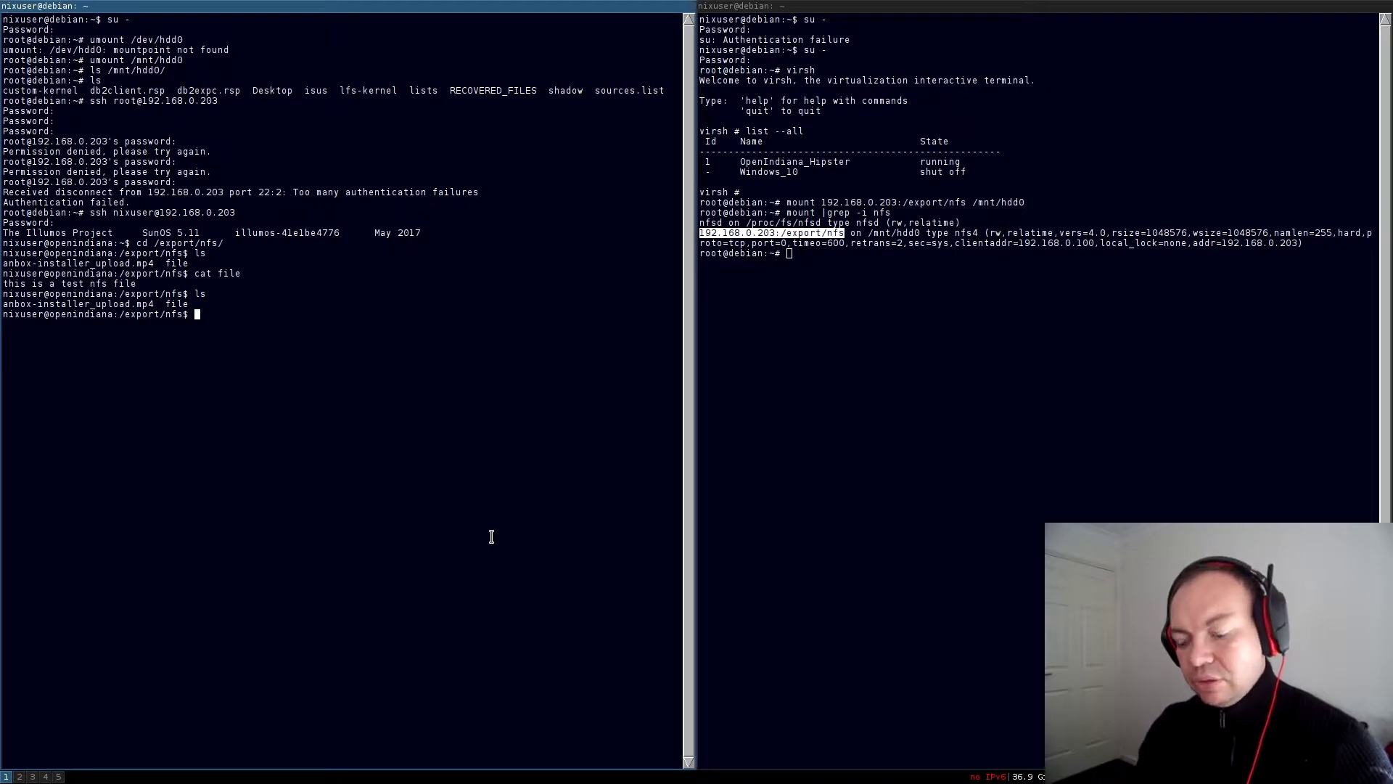
Log out of the server, switch to the regular Debian user, and change into /mnt/hdd0
key("ctrl+d")
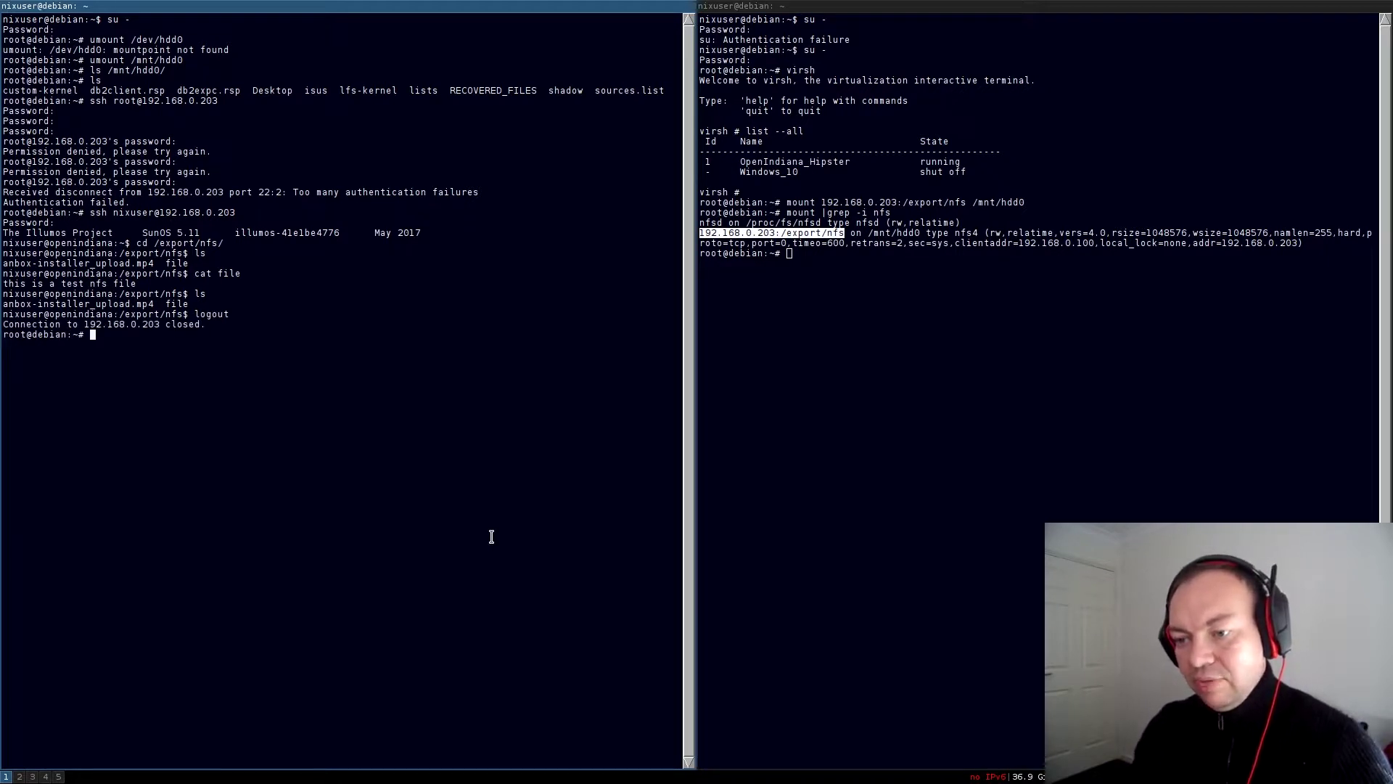
type("su - n")
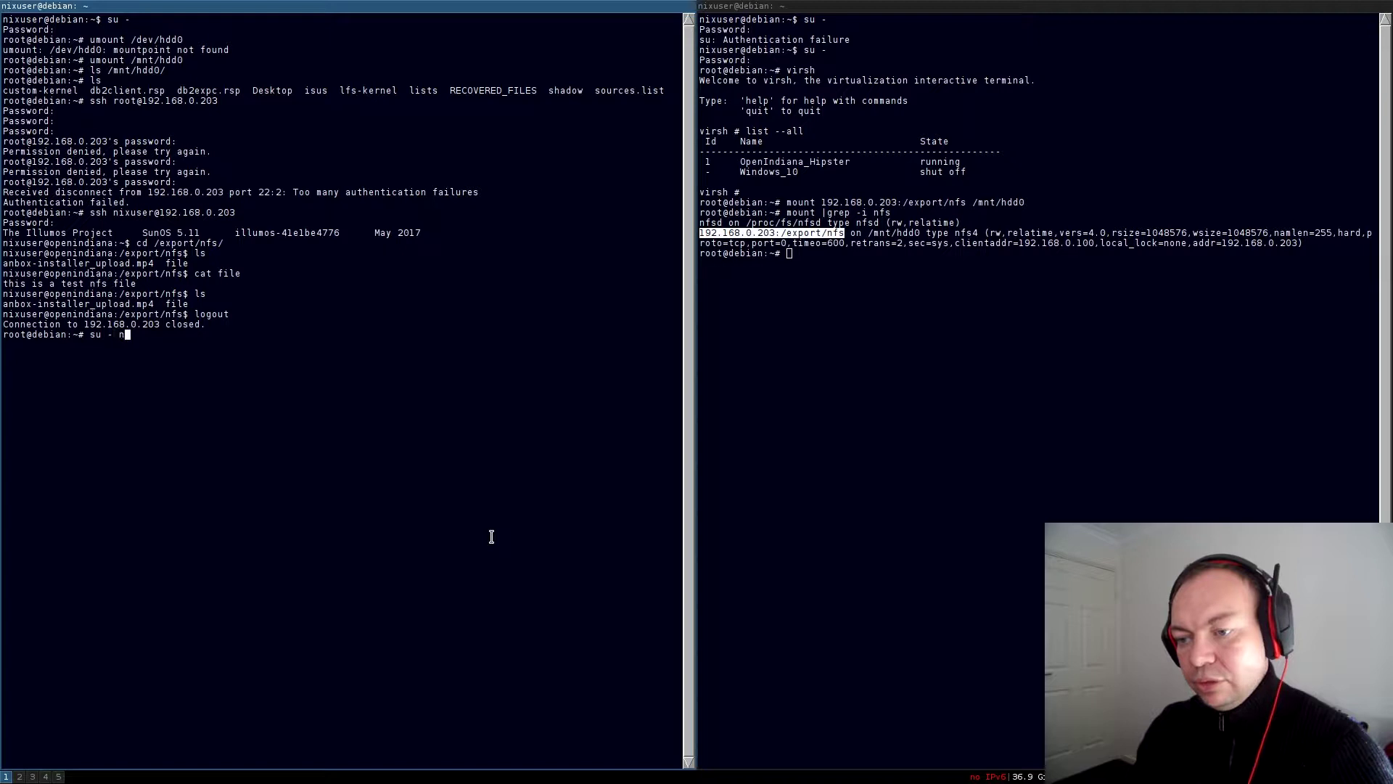
type("ixuser")
key("Return")
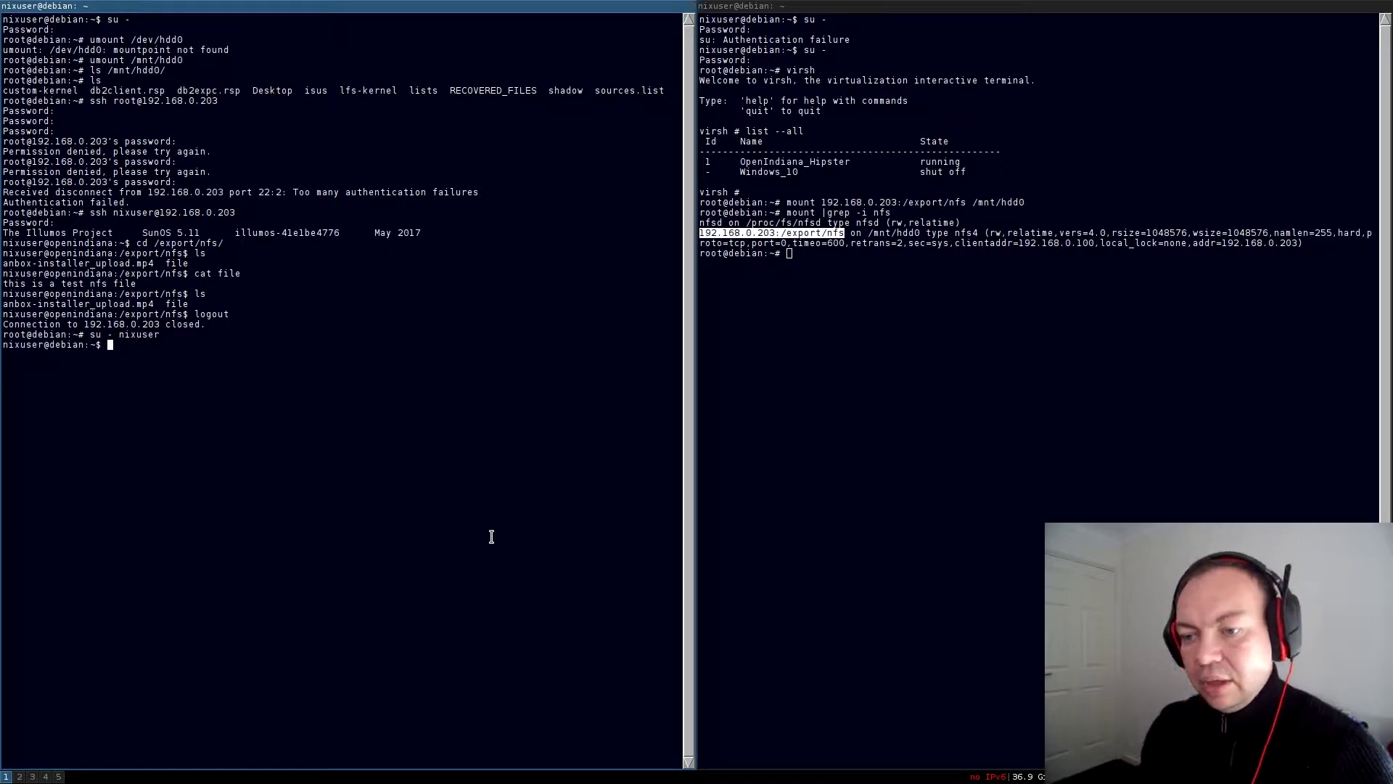
type("cd /mnt/nf")
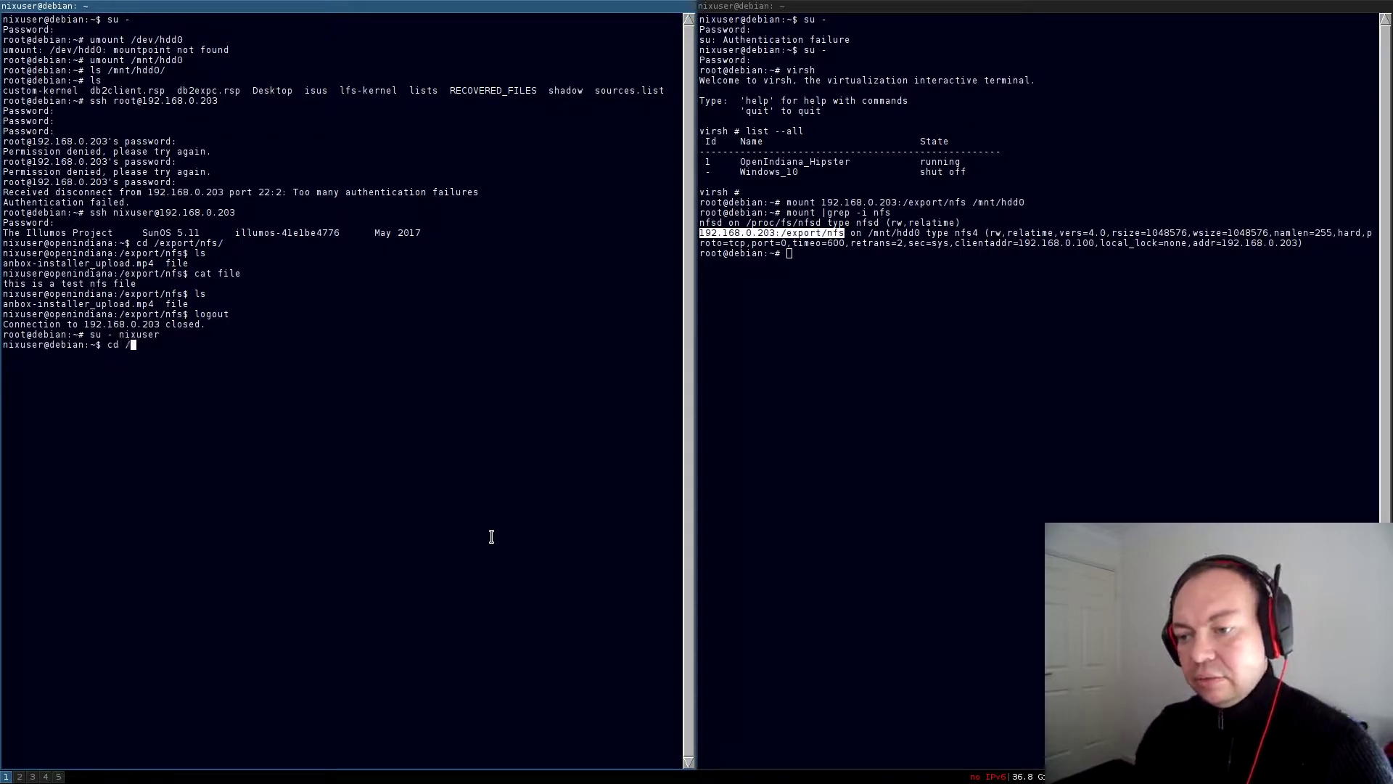
key("BackSpace")
key("BackSpace")
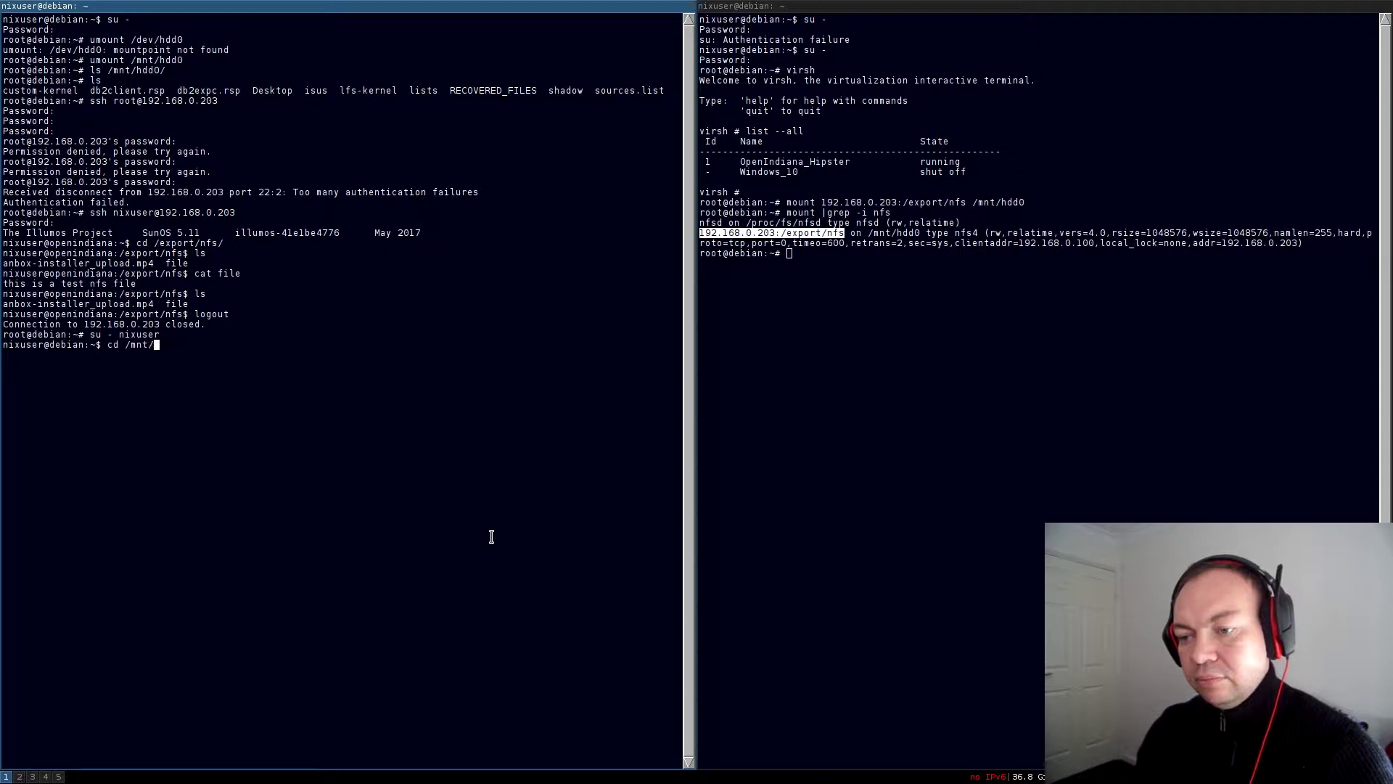
type("hdd0/")
key("Return")
type("ls")
key("Return")
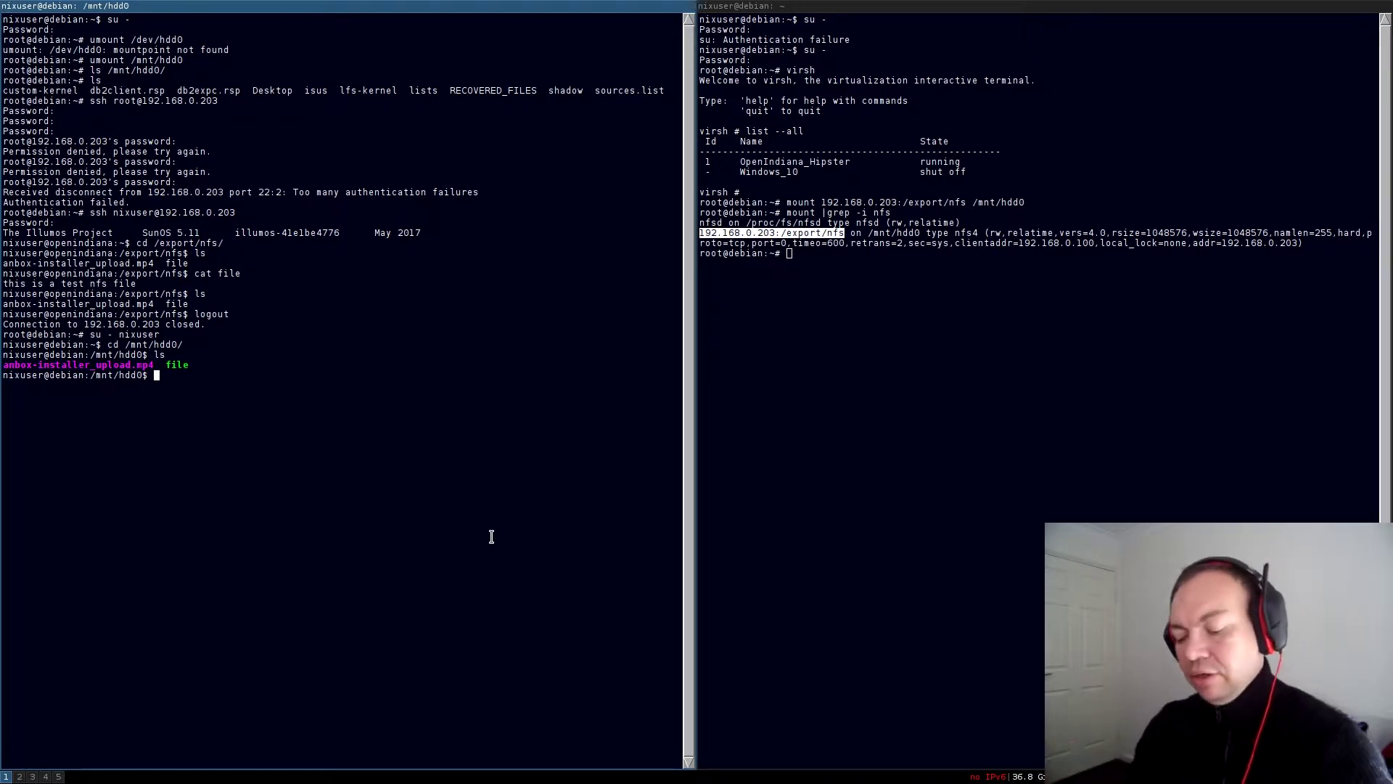
Create file2 in /mnt/hdd0 with touch and list the share to confirm it appears
type("touch file2")
key("Return")
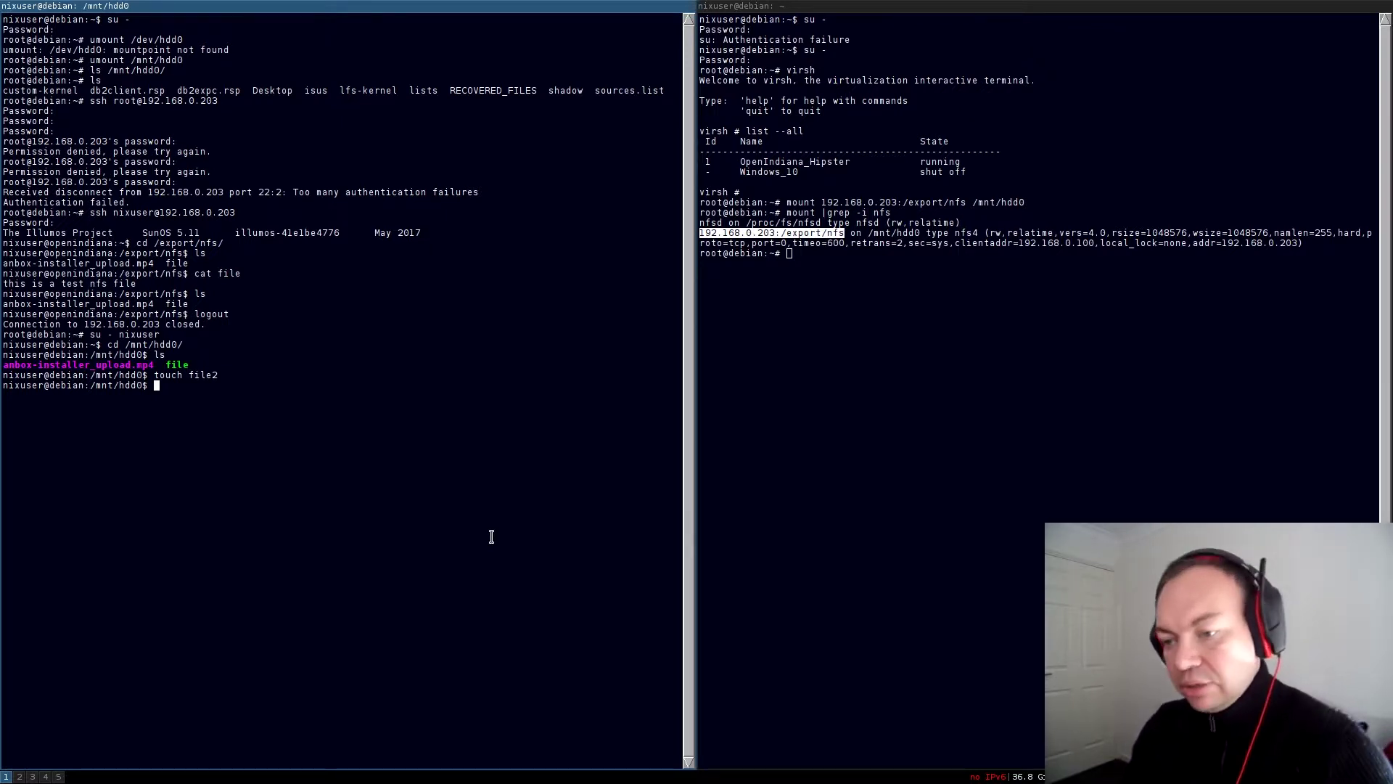
type("ls")
key("Return")
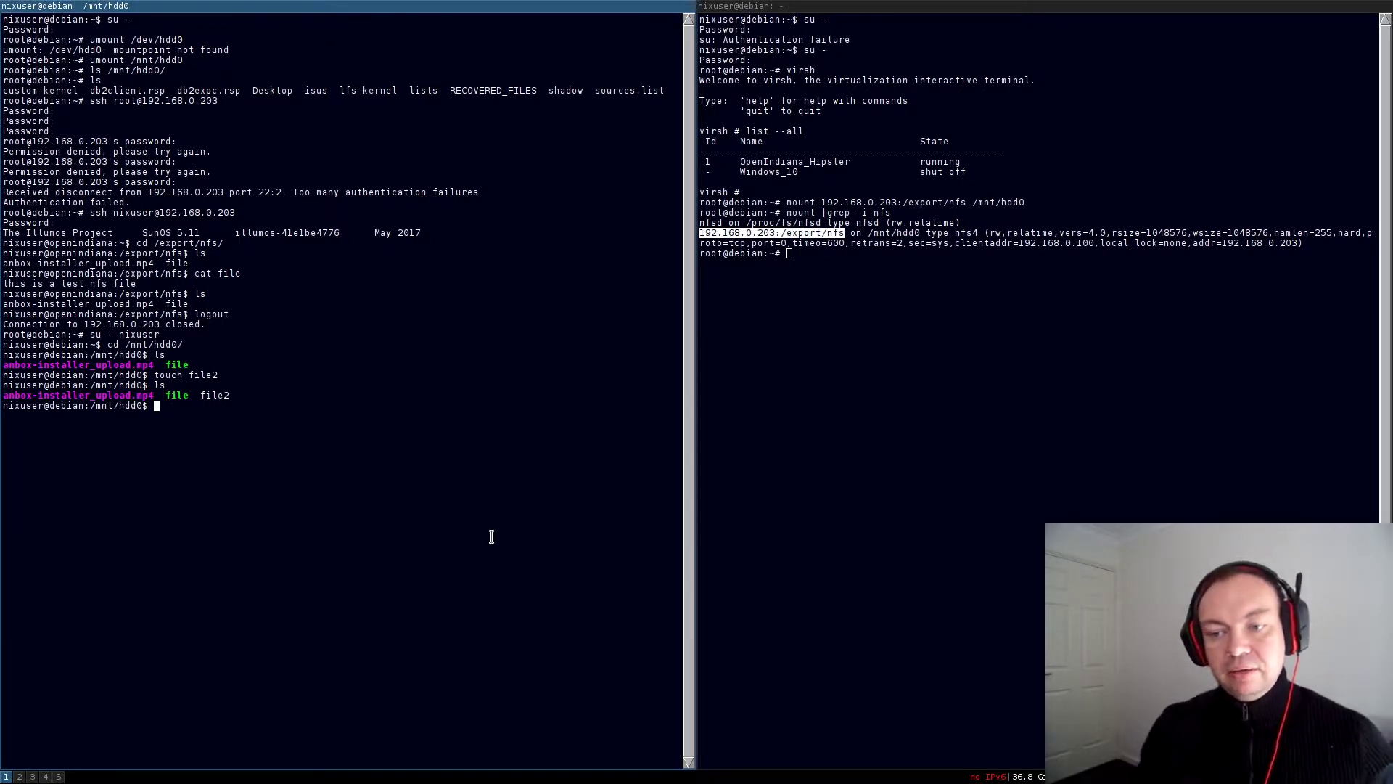
double_click(174, 395)
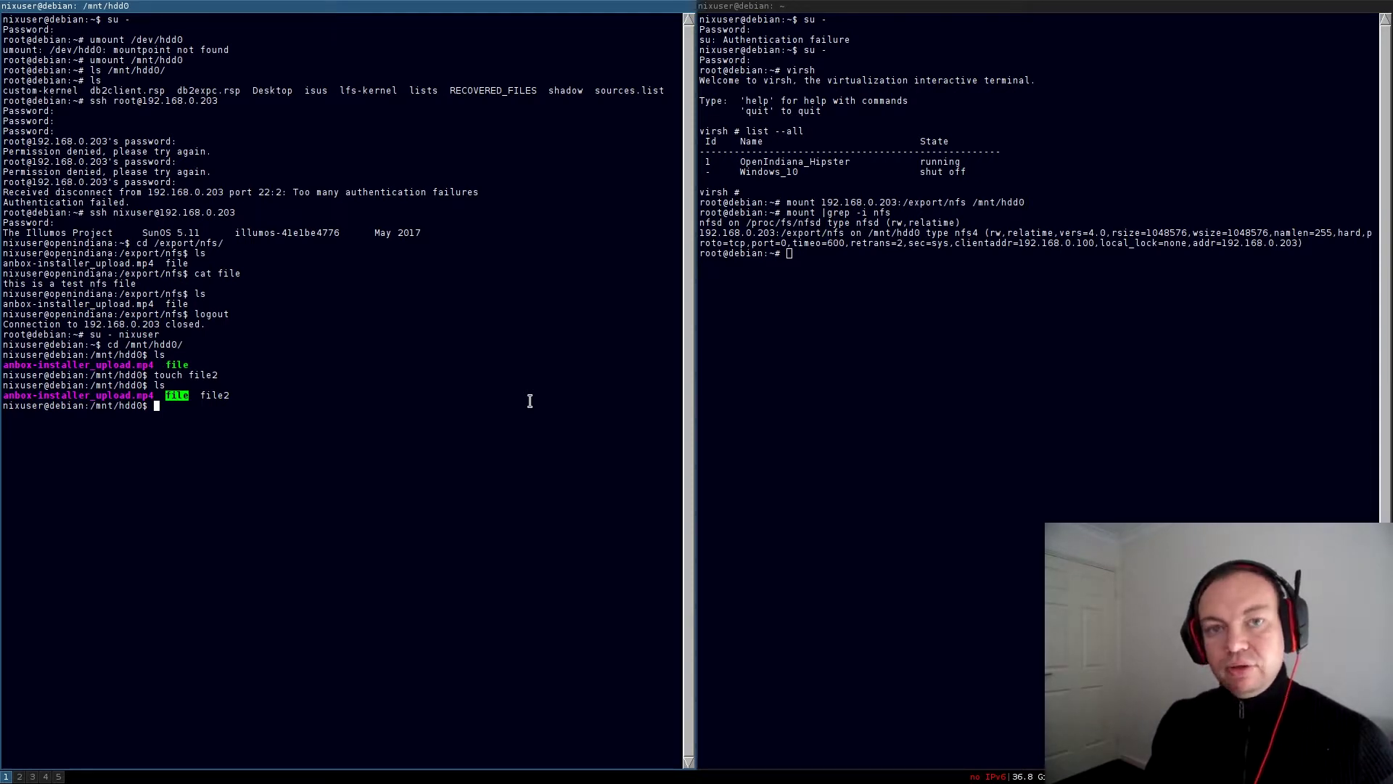
Play anbox-installer_upload.mp4 from the share in mpv, pasting the selected file name
type("mpv")
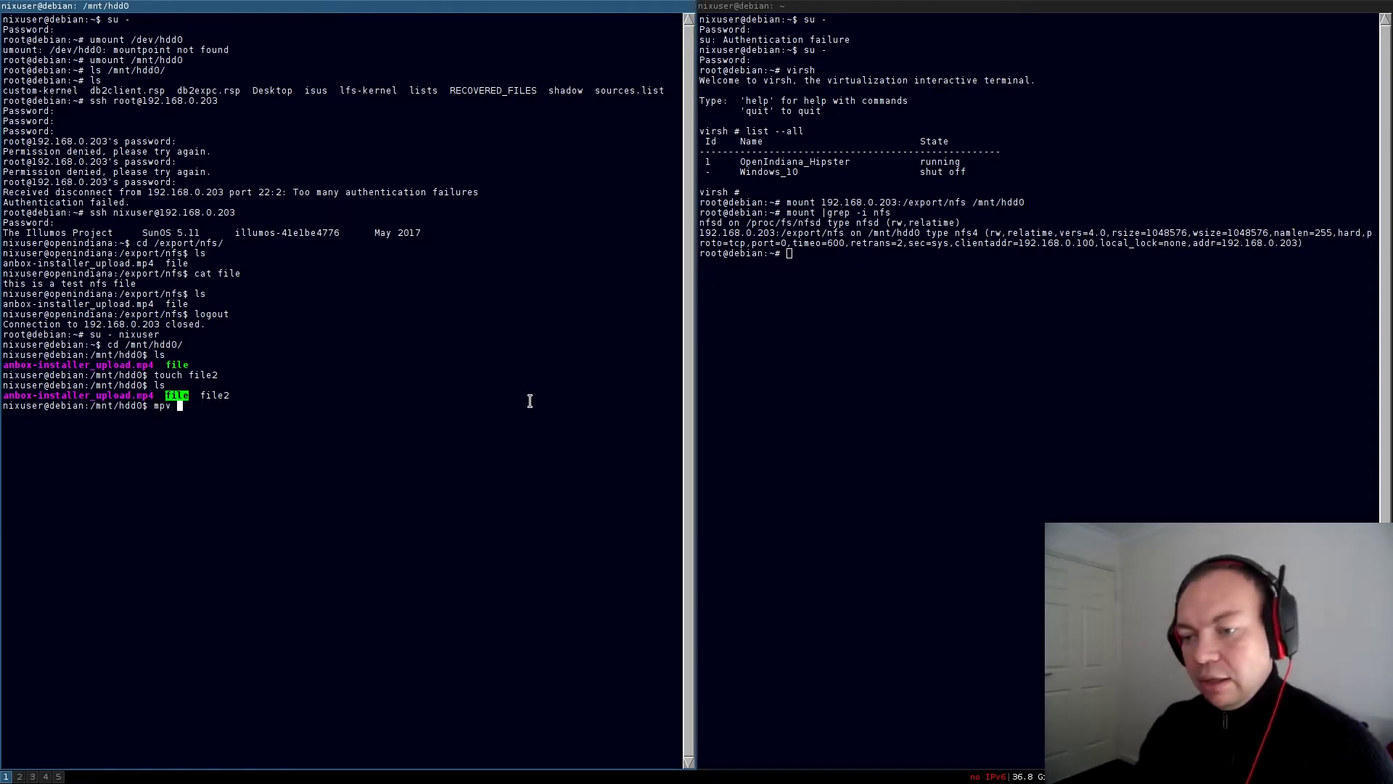
double_click(99, 395)
middle_click(332, 314)
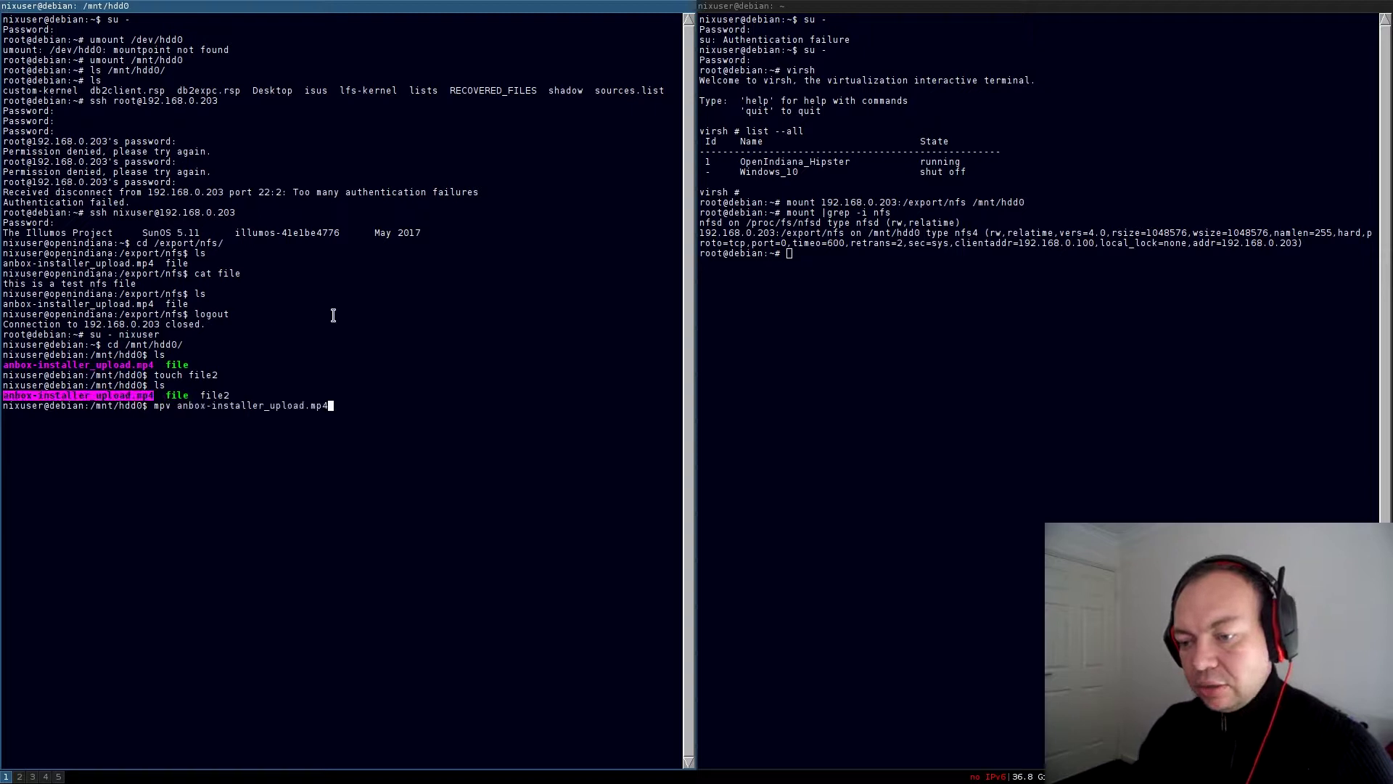
key("Return")
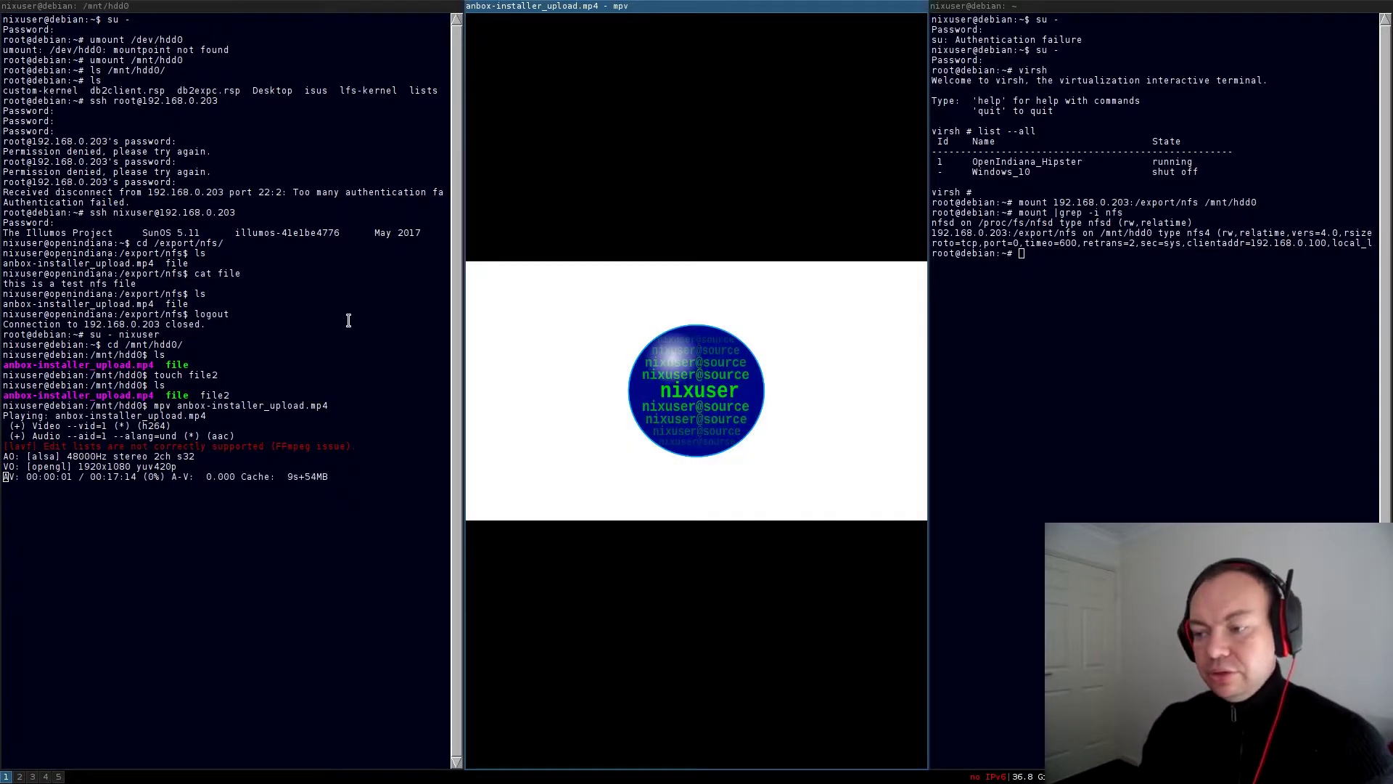
Skip ahead through the video to about 00:07:35, then quit mpv
key("Right")
key("Right")
key("Right")
key("Right")
key("Right")
key("Right")
key("Right")
key("Right")
key("Right")
key("Right")
key("Right")
key("Right")
key("Right")
key("Right")
key("Right")
key("Right")
key("Right")
key("Right")
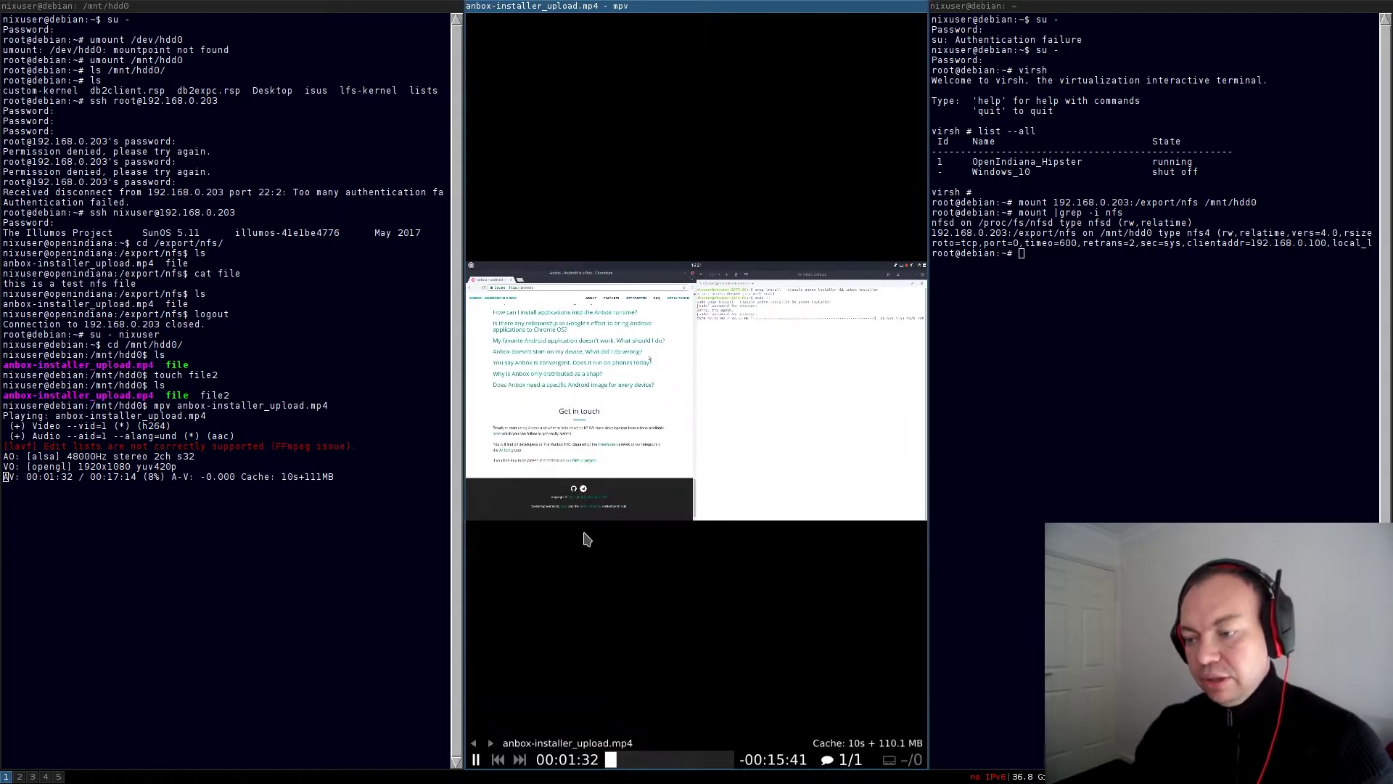
left_click(657, 760)
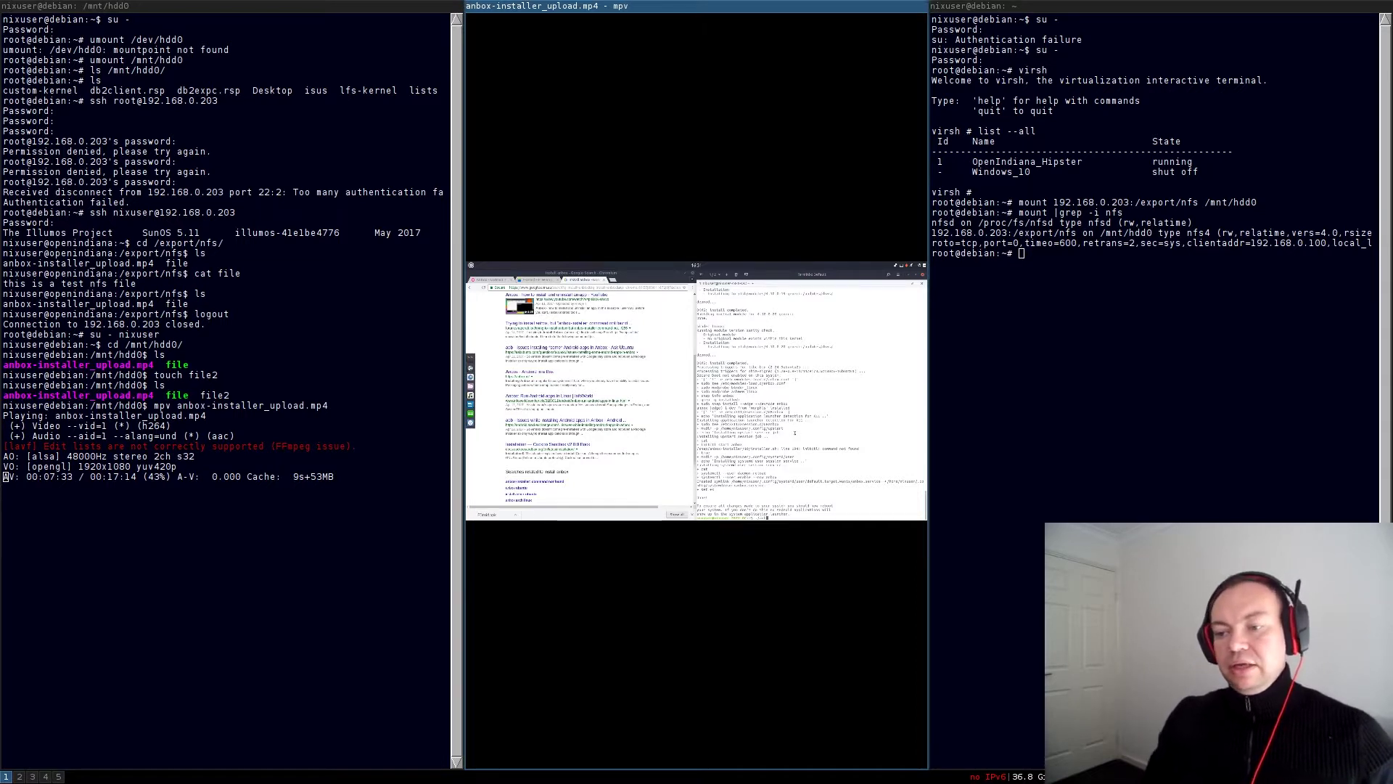
key("q")
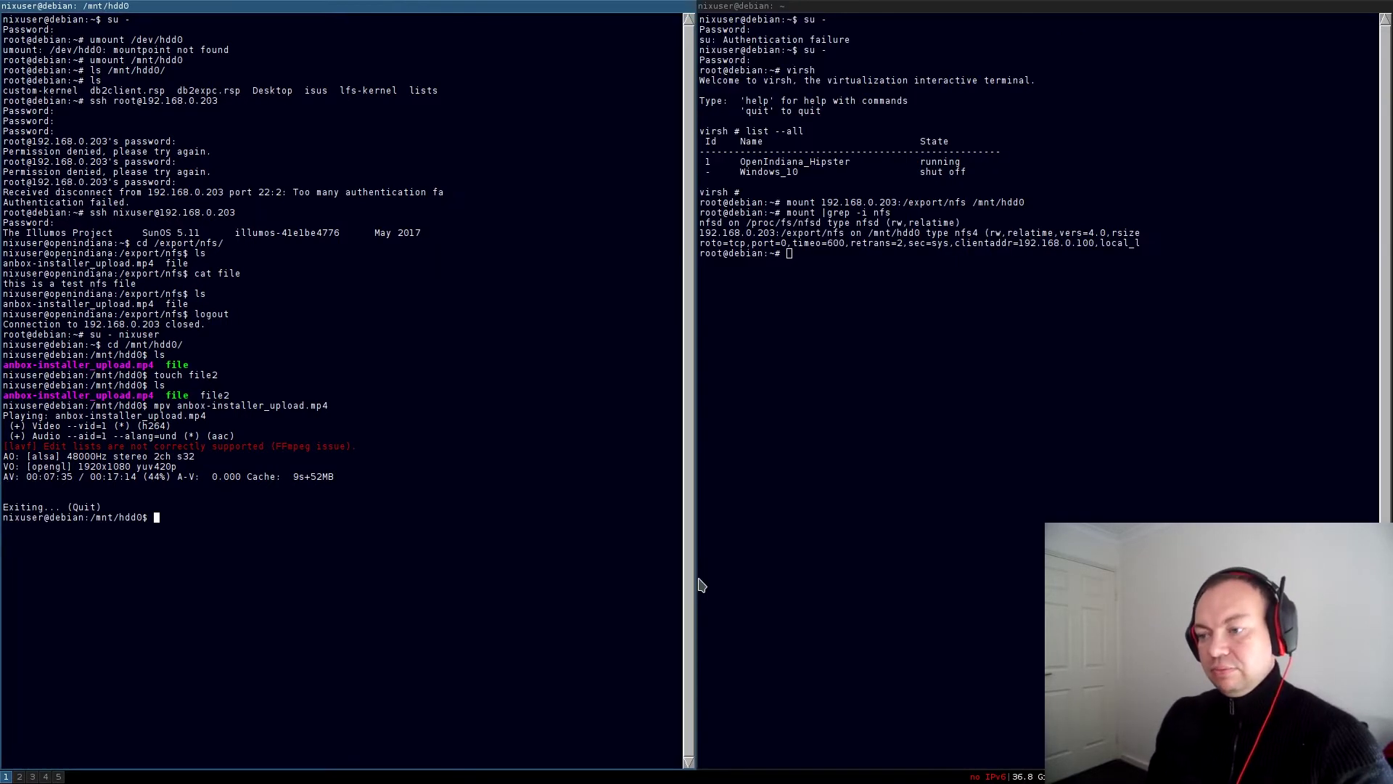